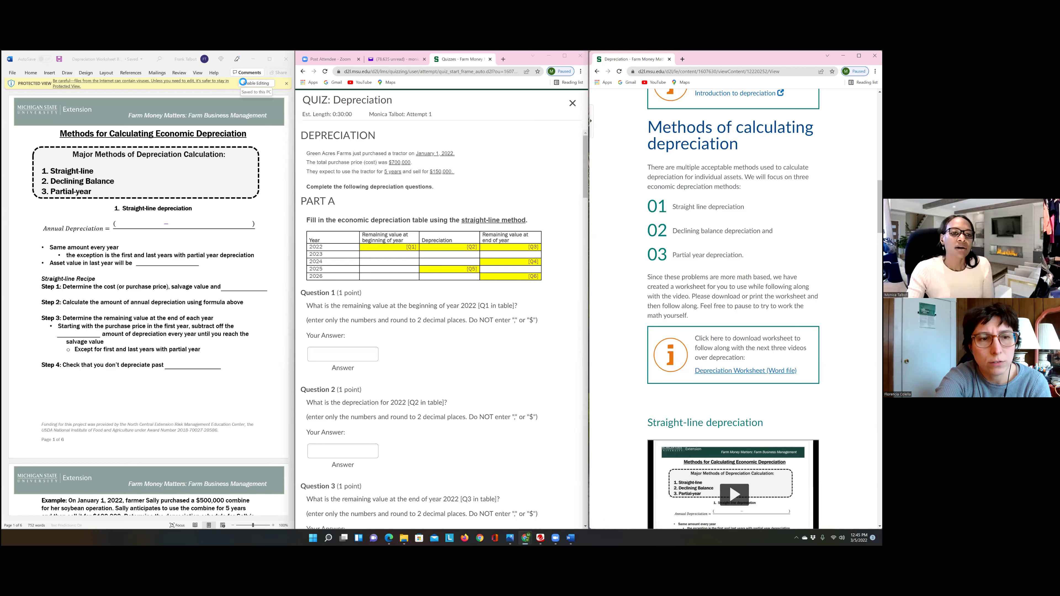
Enable editing of the depreciation worksheet and maximize its document window
click(246, 223)
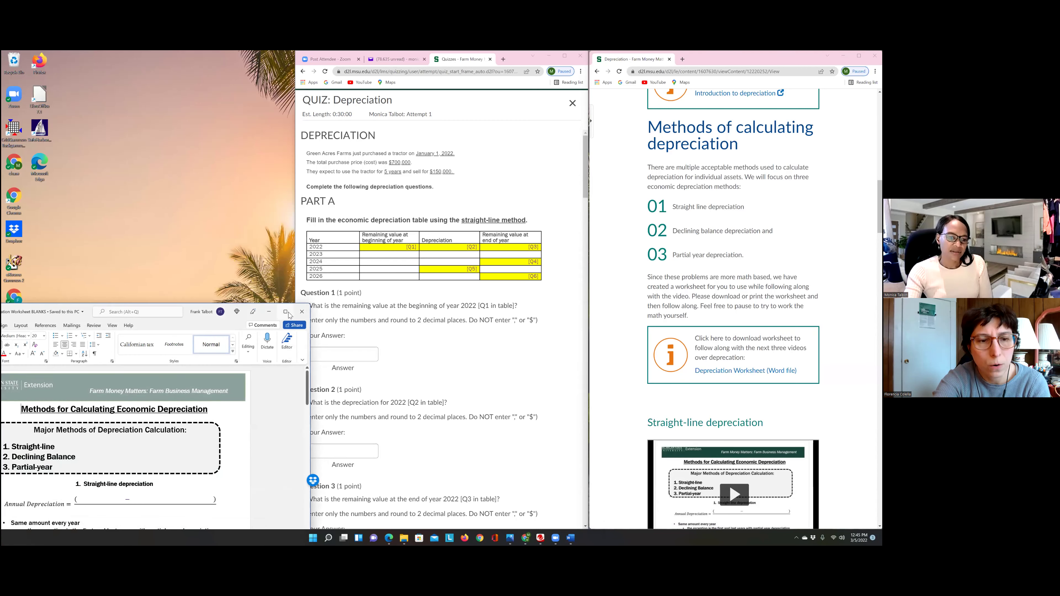
click(287, 312)
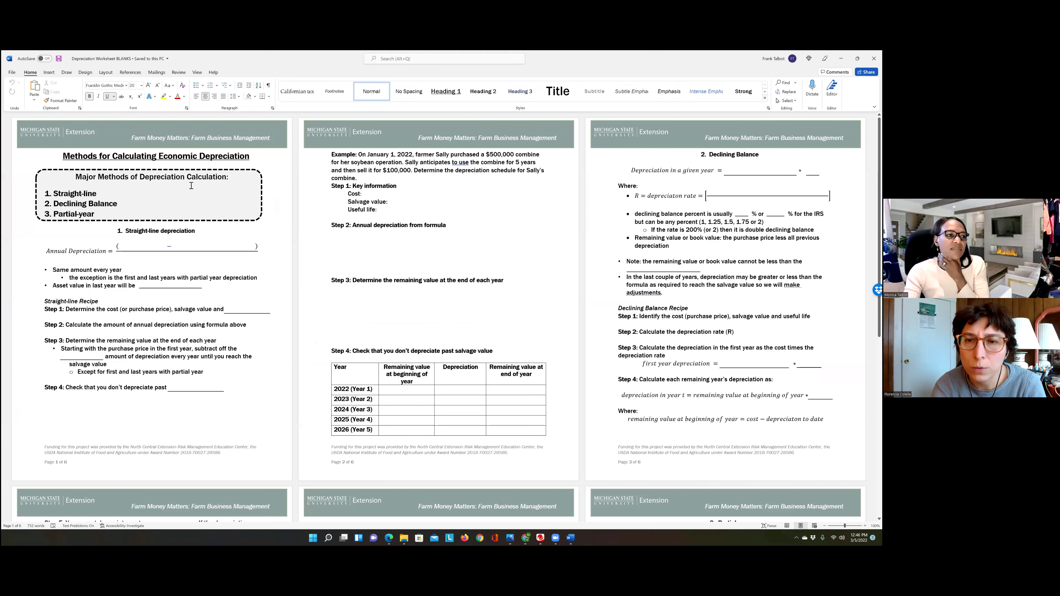
click(104, 58)
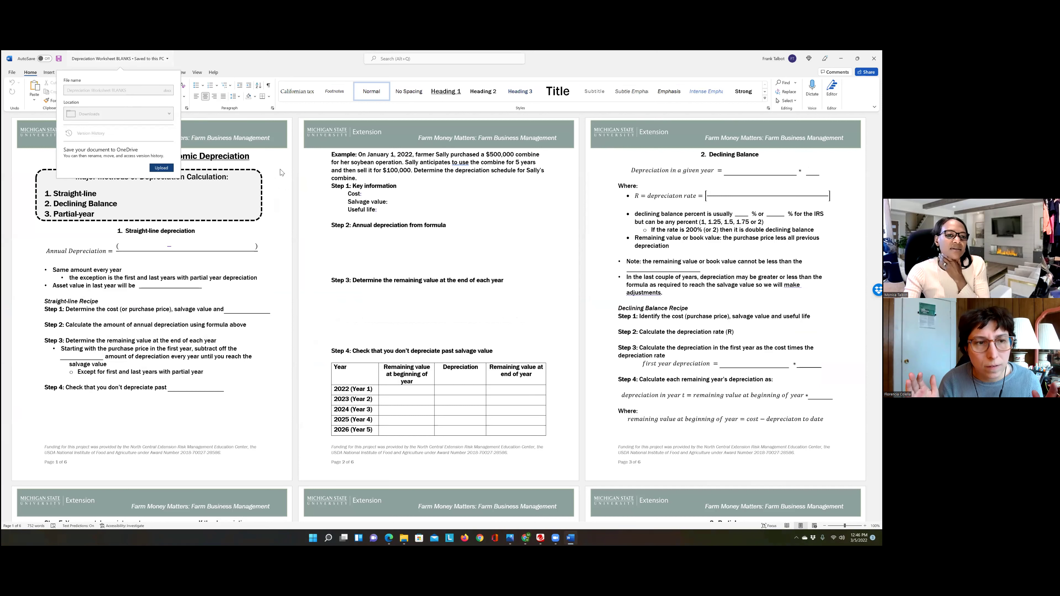
key(Escape)
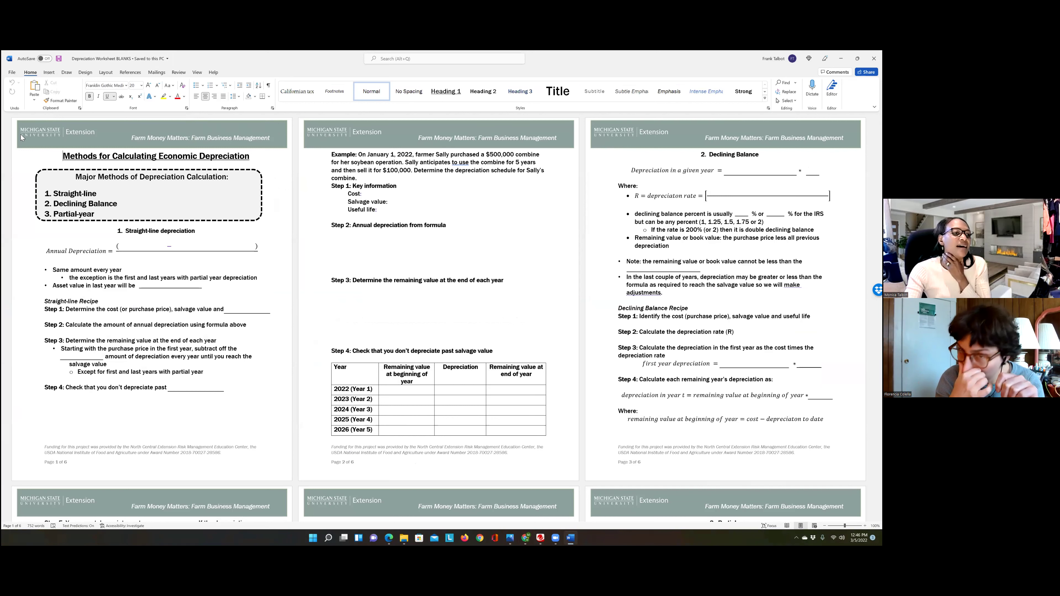
click(89, 59)
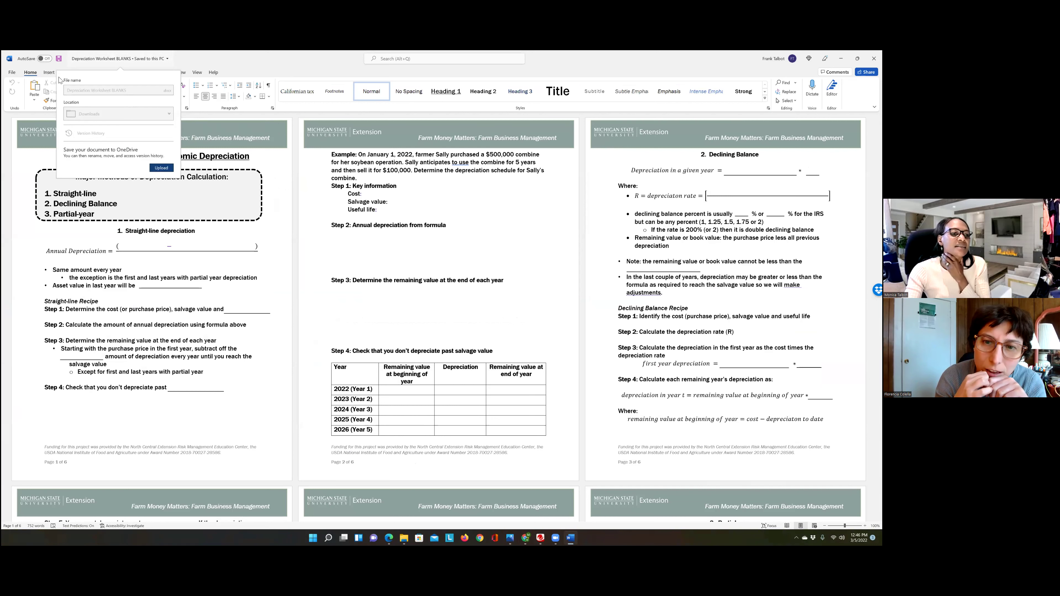
click(194, 133)
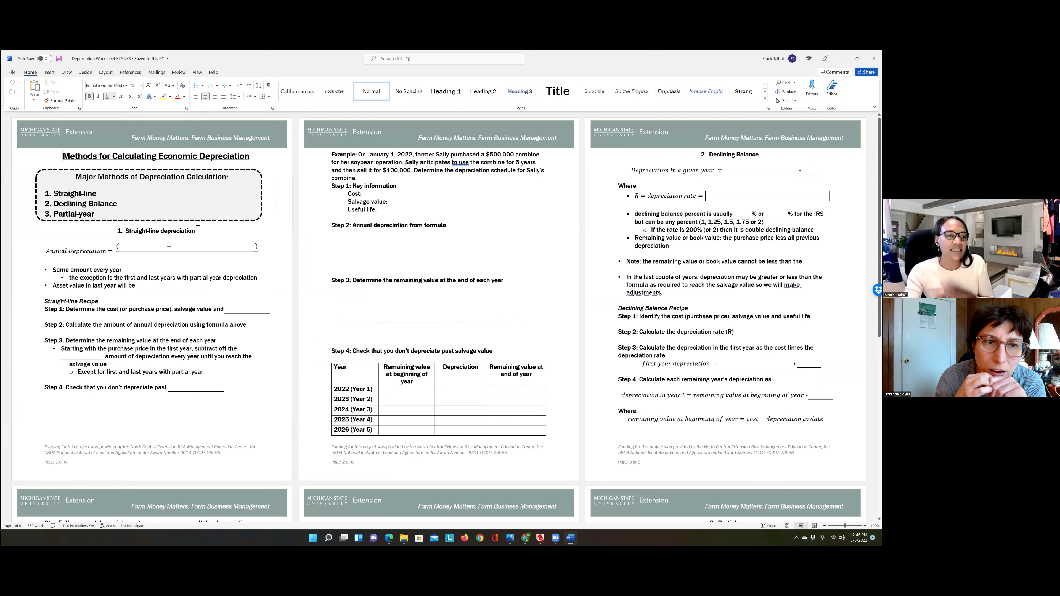
Snap the worksheet window to the first third of a three-column layout and fill the last third with the Depreciation course page
click(191, 250)
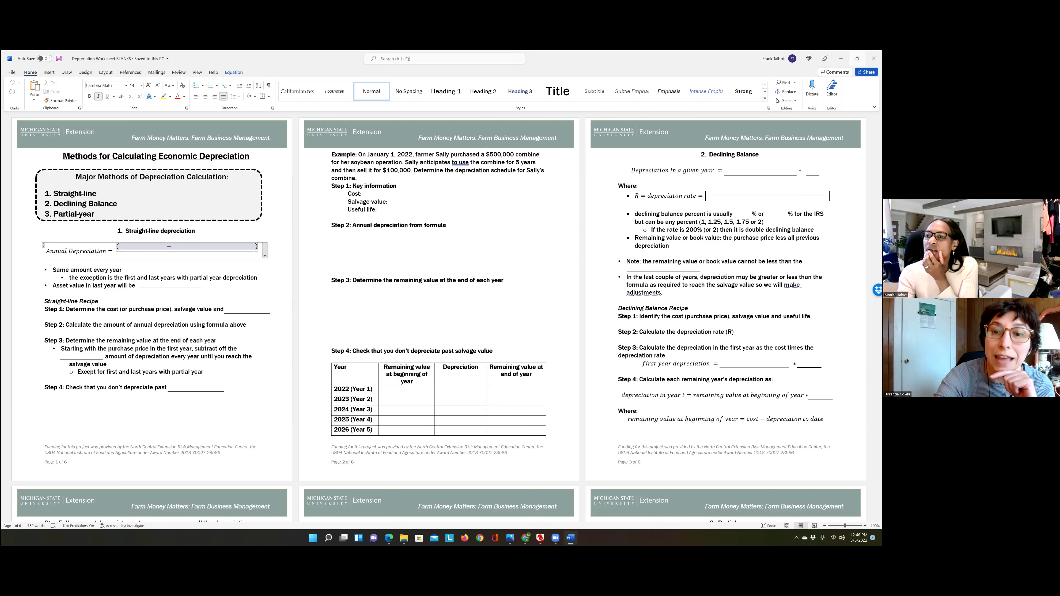
mouse_move(857, 58)
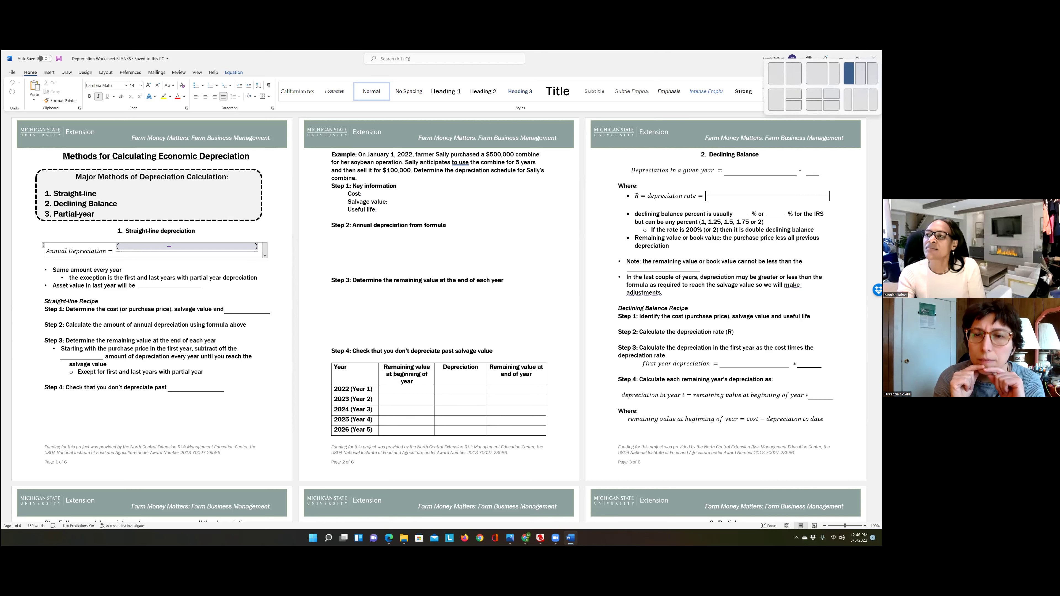
click(848, 73)
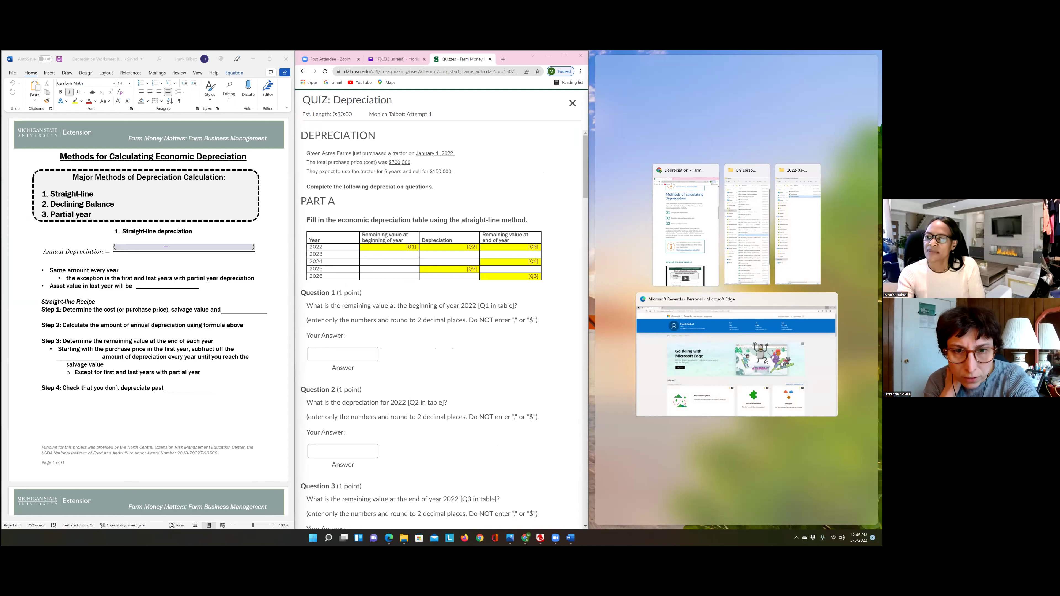
click(682, 189)
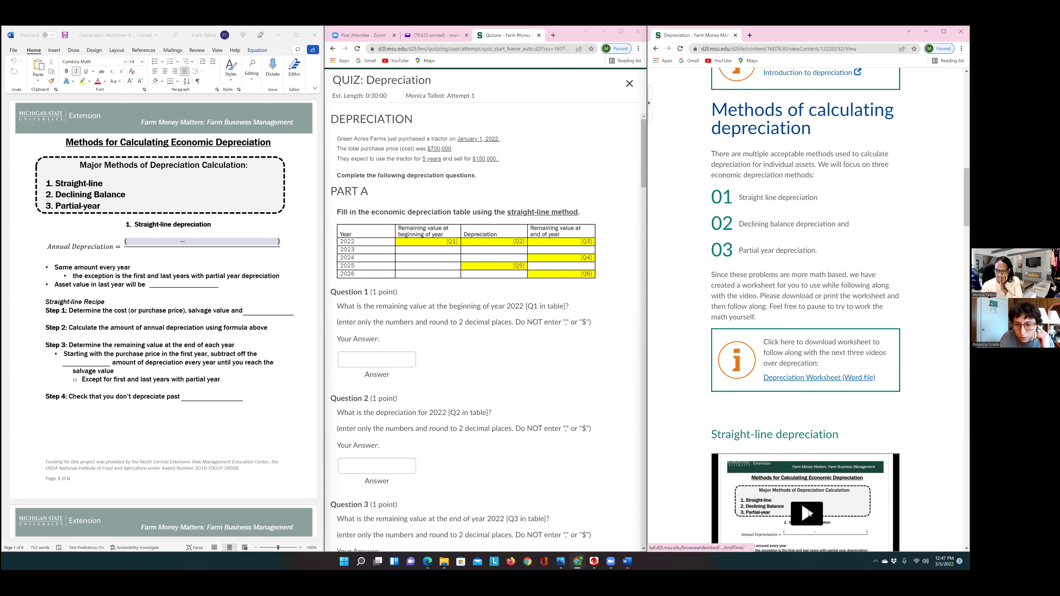
Start the Straight-line depreciation video on the course page and test pausing and resuming its playback
click(808, 512)
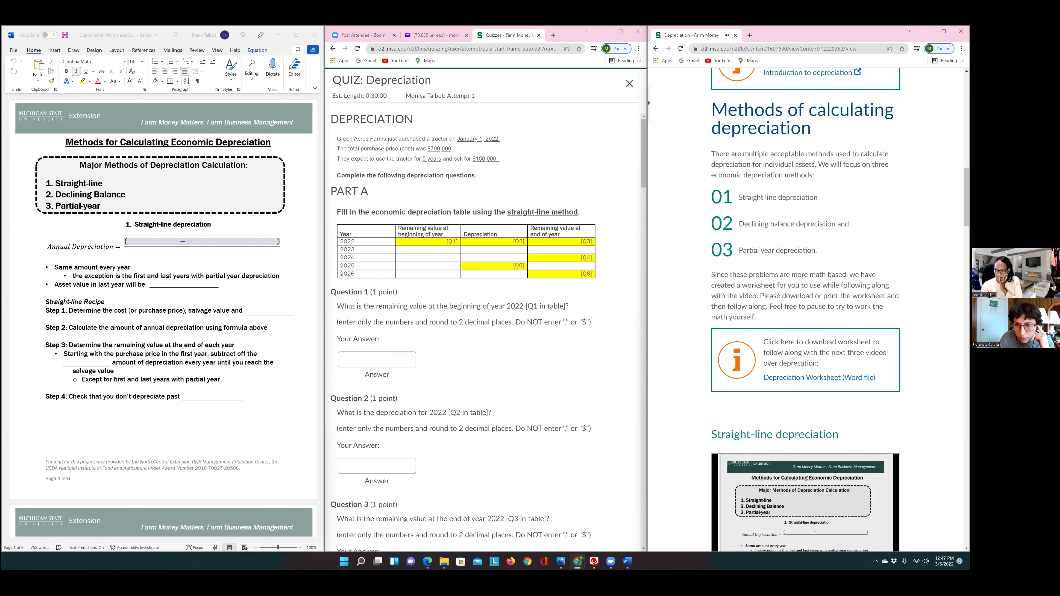
scroll(805, 308, down, 4)
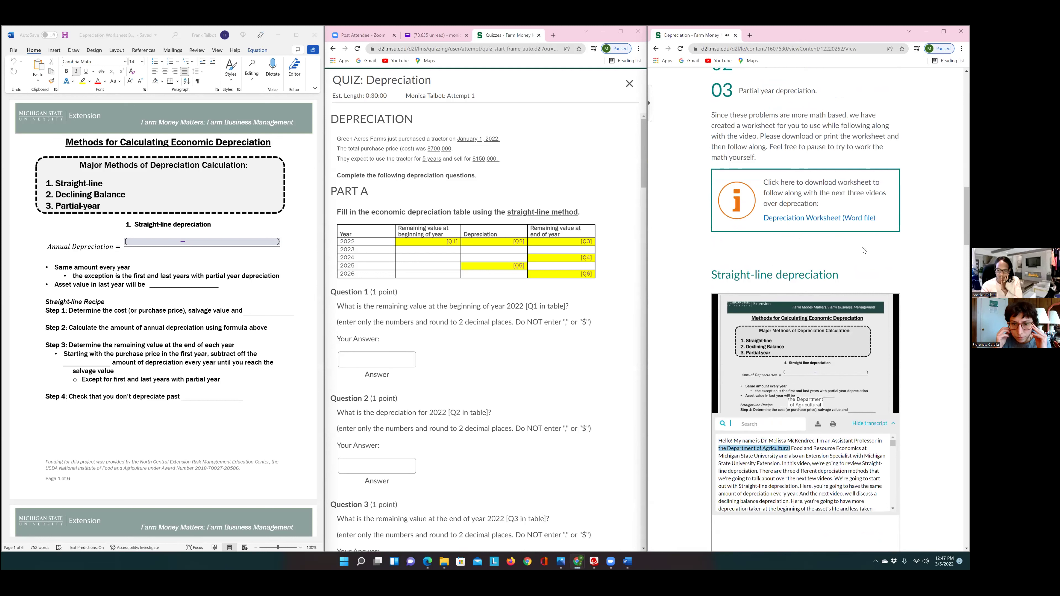
click(811, 361)
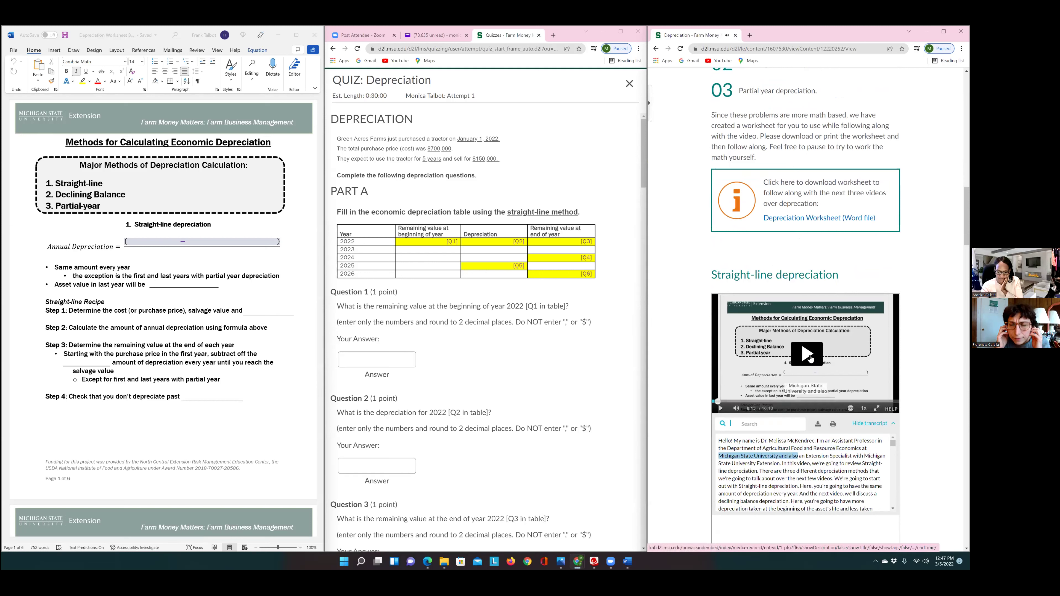
click(810, 358)
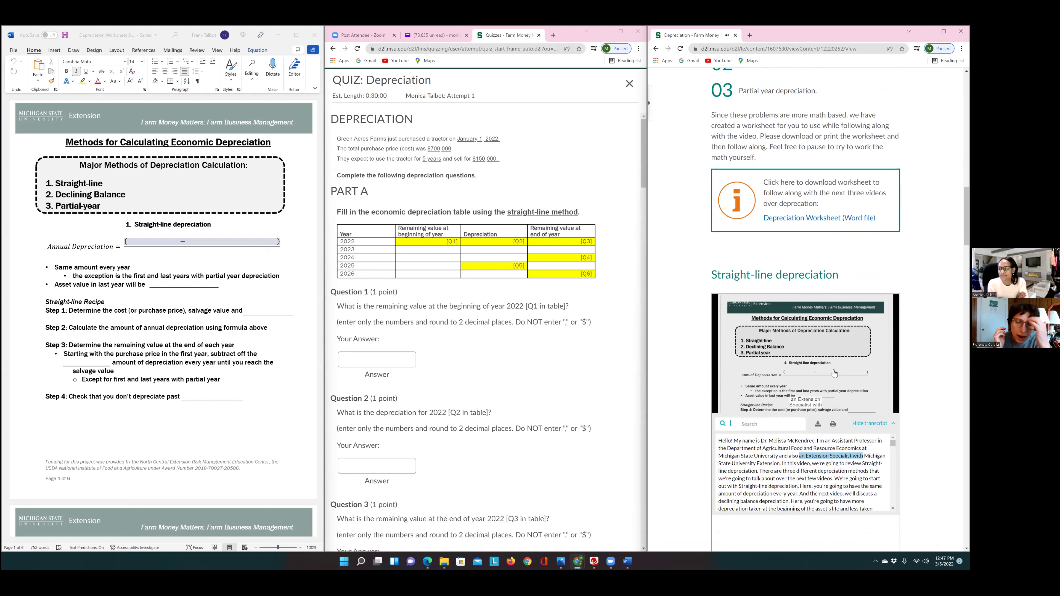
click(834, 372)
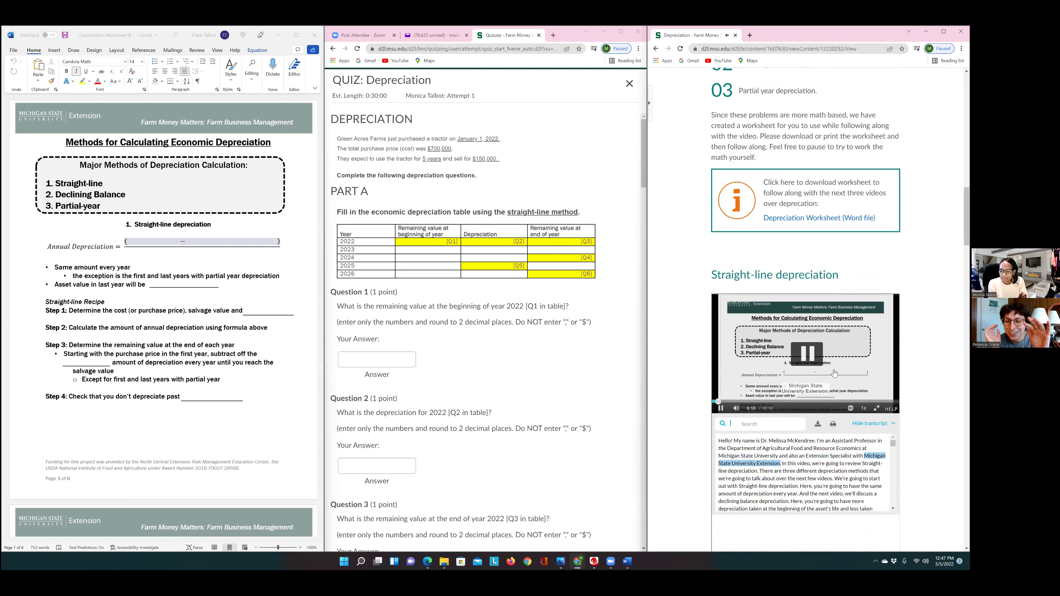
click(808, 355)
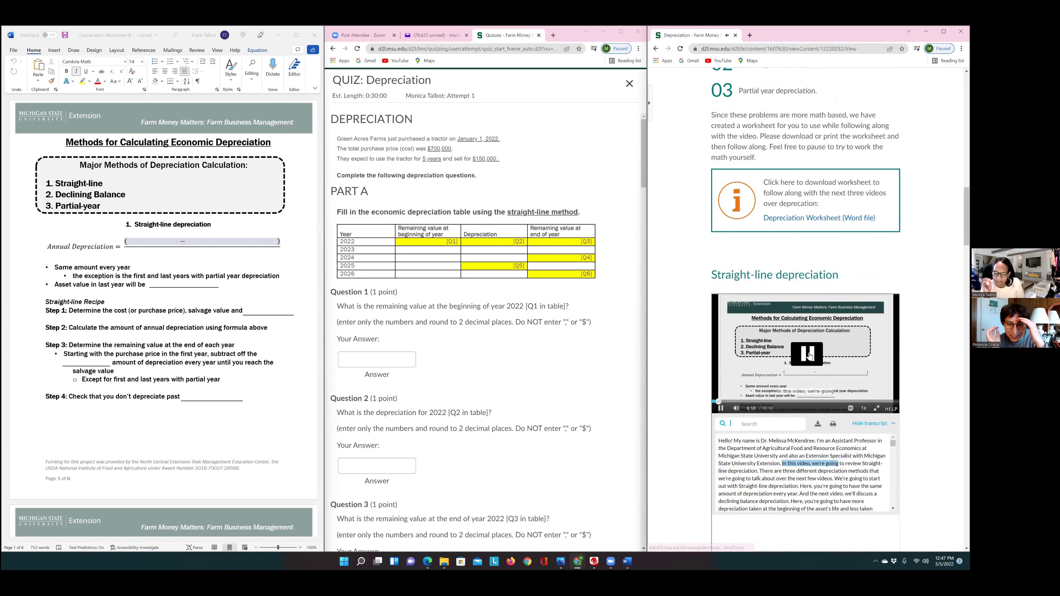
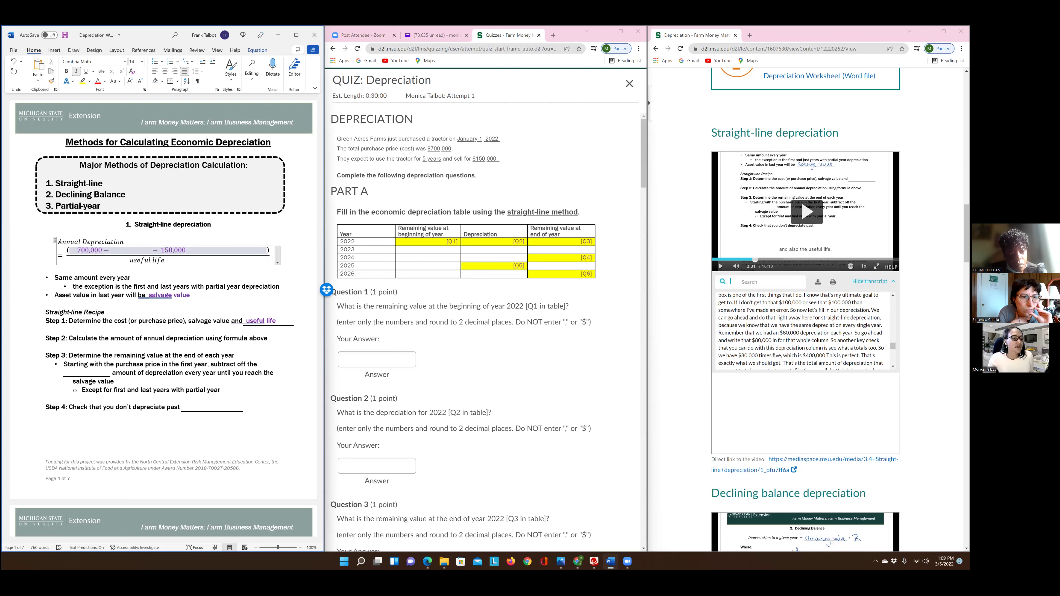
Replace "useful life" with 5 in the denominator of the annual depreciation formula
click(167, 260)
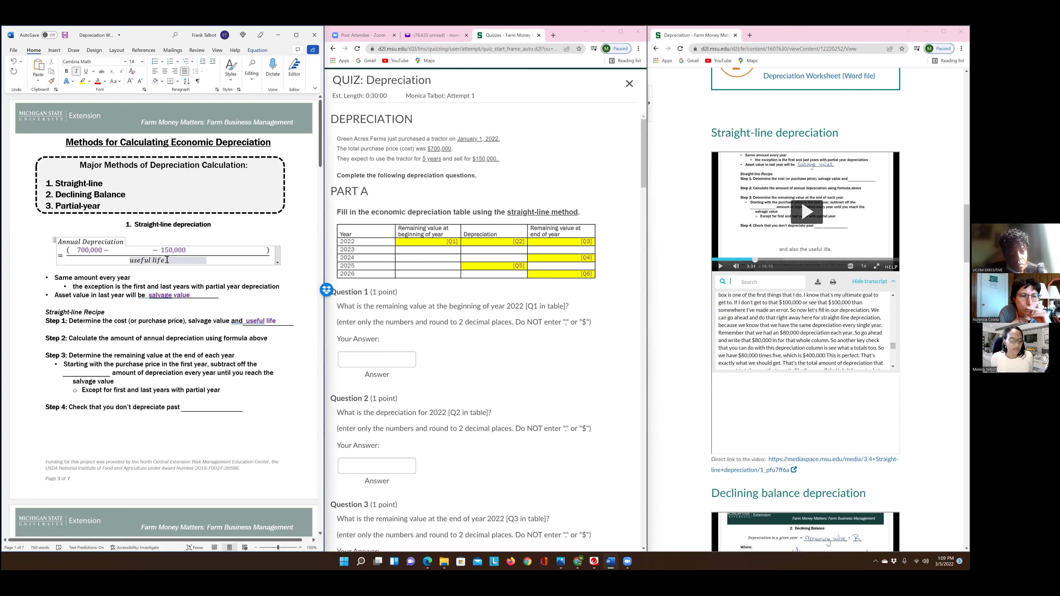
key(BackSpace)
key(BackSpace)
key(BackSpace)
key(BackSpace)
key(BackSpace)
key(BackSpace)
key(BackSpace)
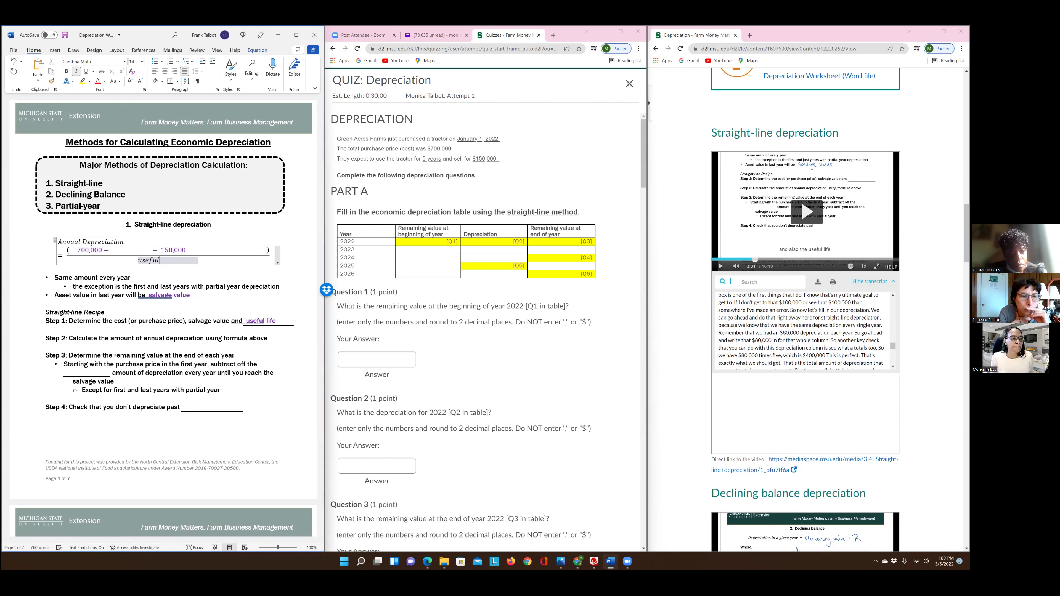
key(BackSpace)
key(BackSpace)
key(BackSpace)
key(BackSpace)
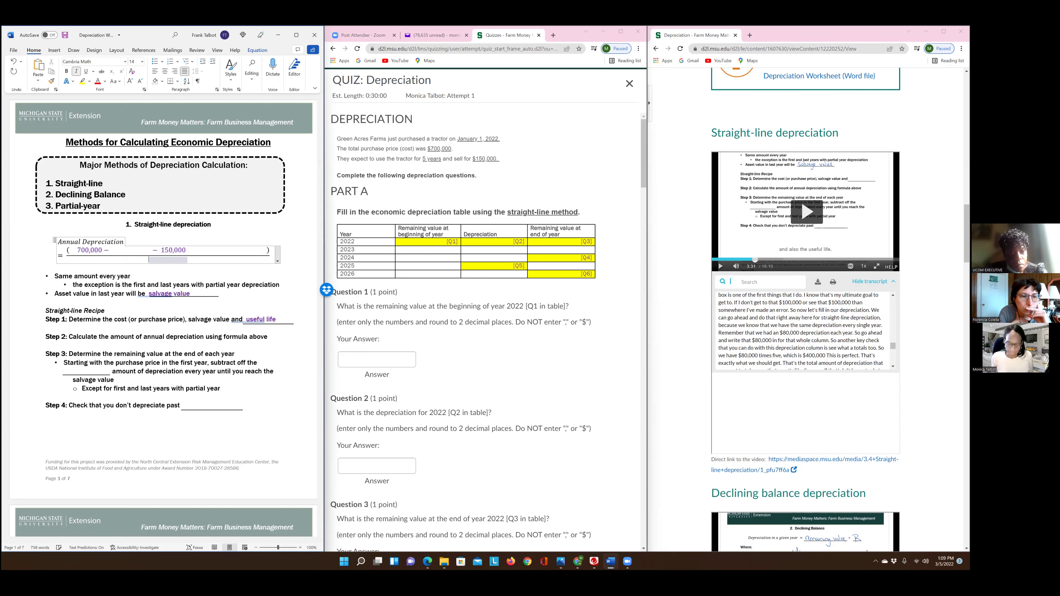
text(5)
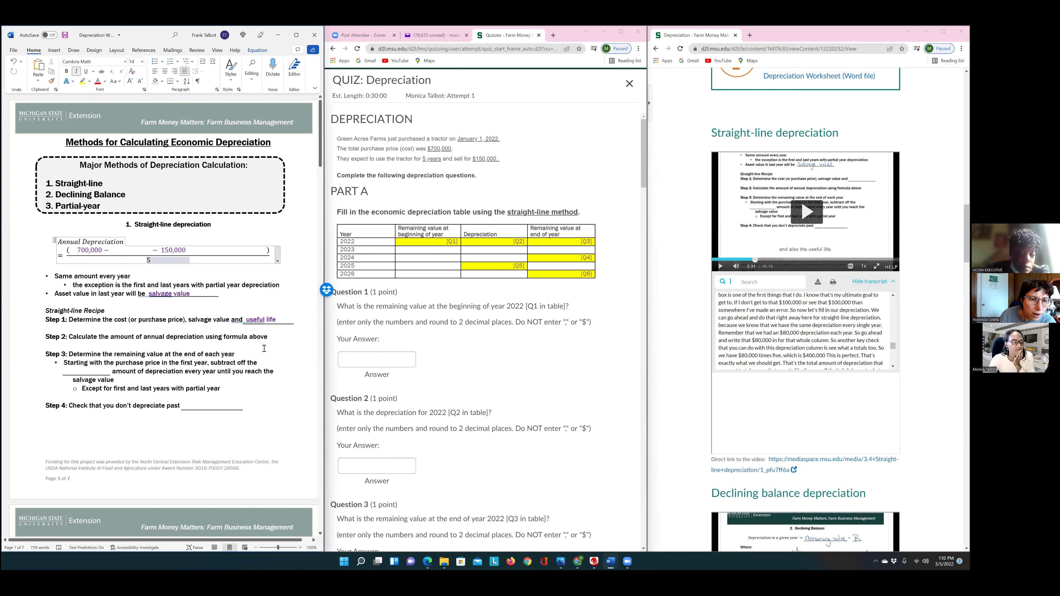
Enter 110,000 as the annual depreciation amount after the Step 2 text of the straight-line recipe
click(279, 336)
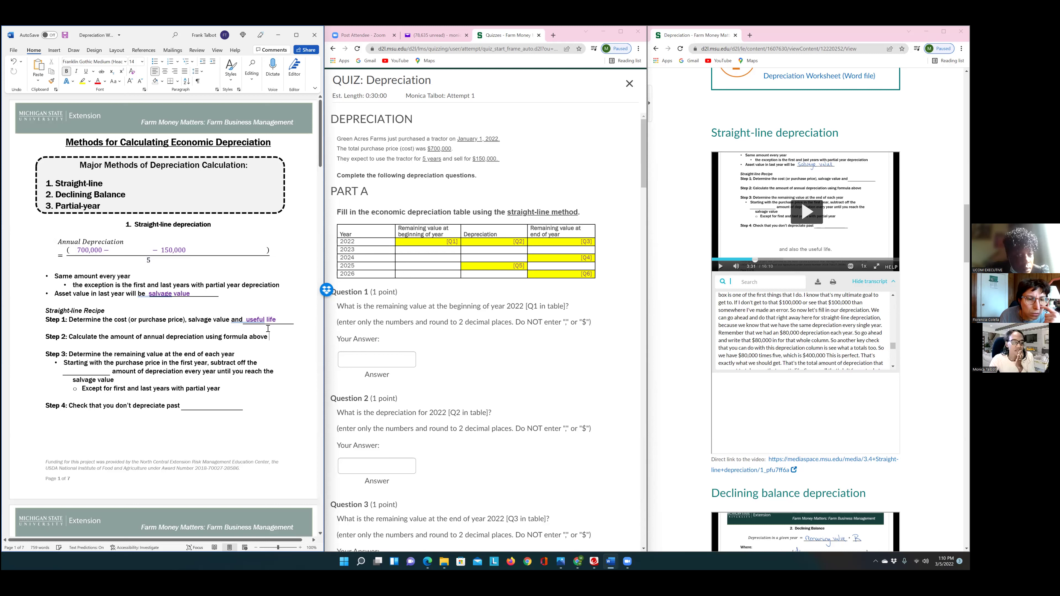
text(11)
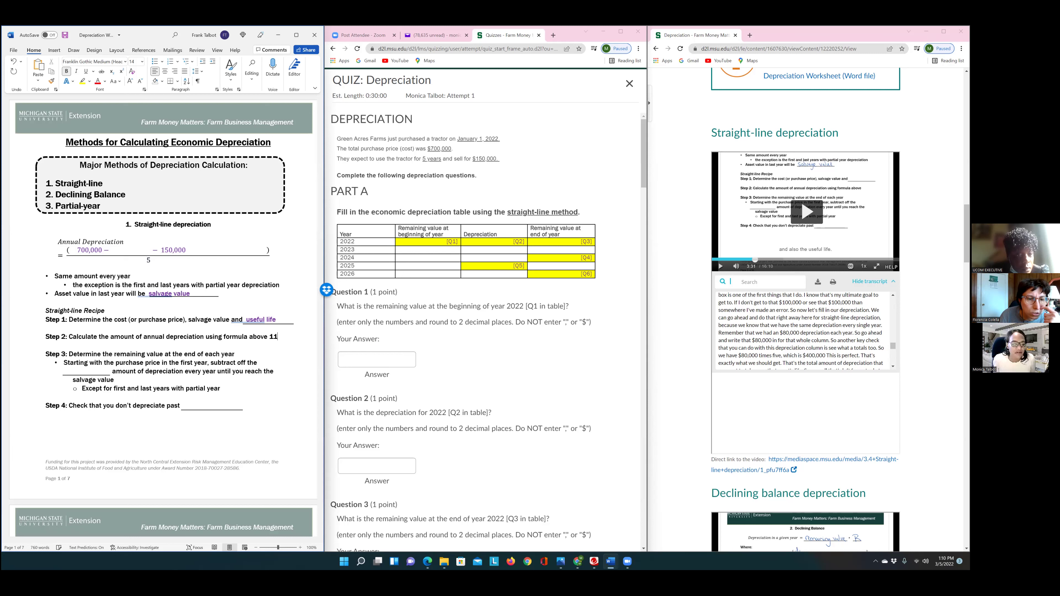
text(0,000)
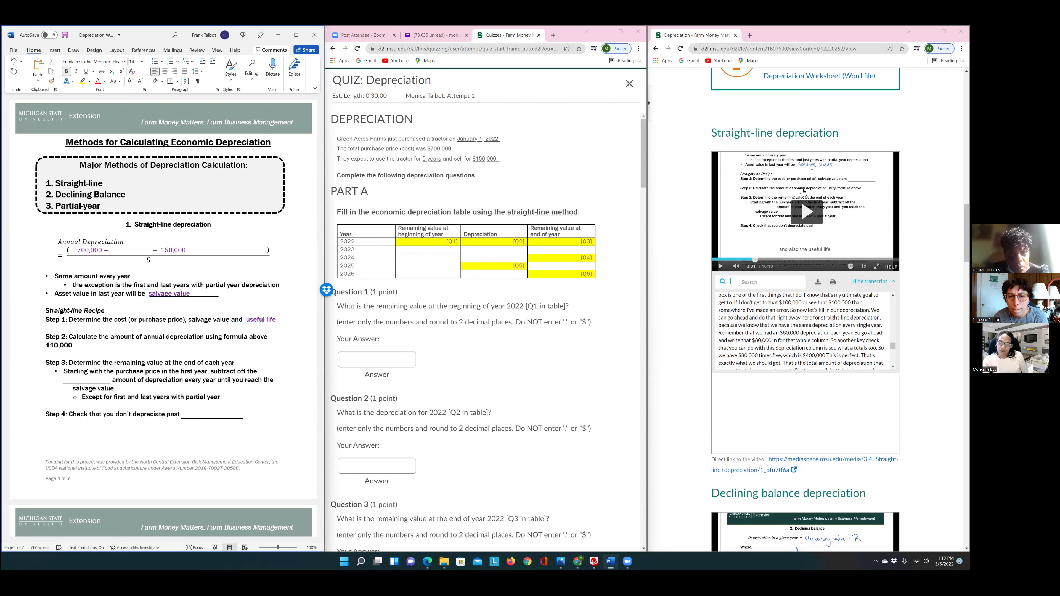
Play the straight-line video through its Step 3 explanation, pause it, and fill the worksheet's Step 3 blank with "same"
click(812, 218)
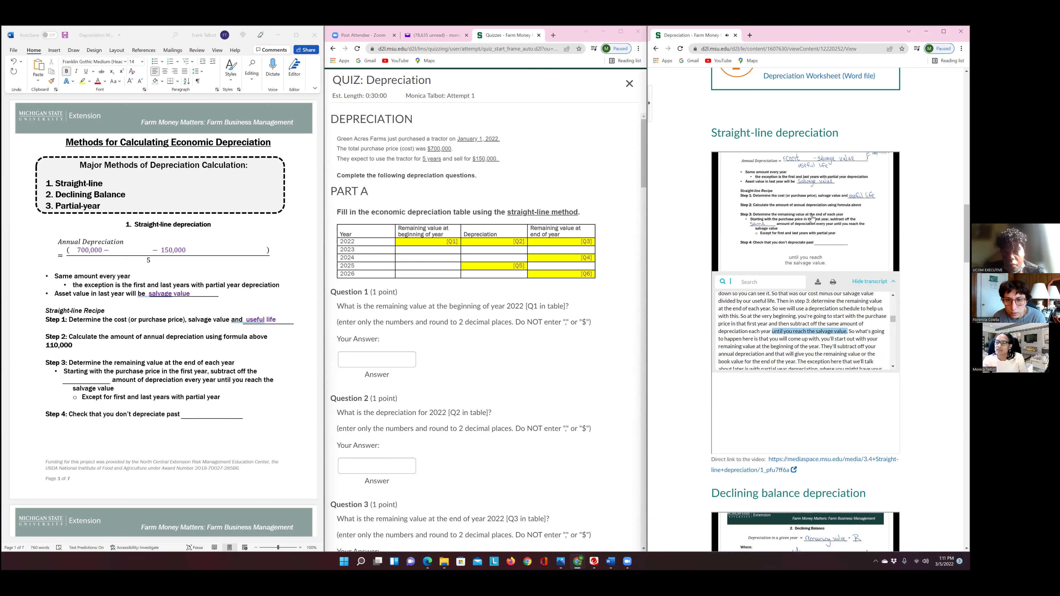
mouse_move(766, 258)
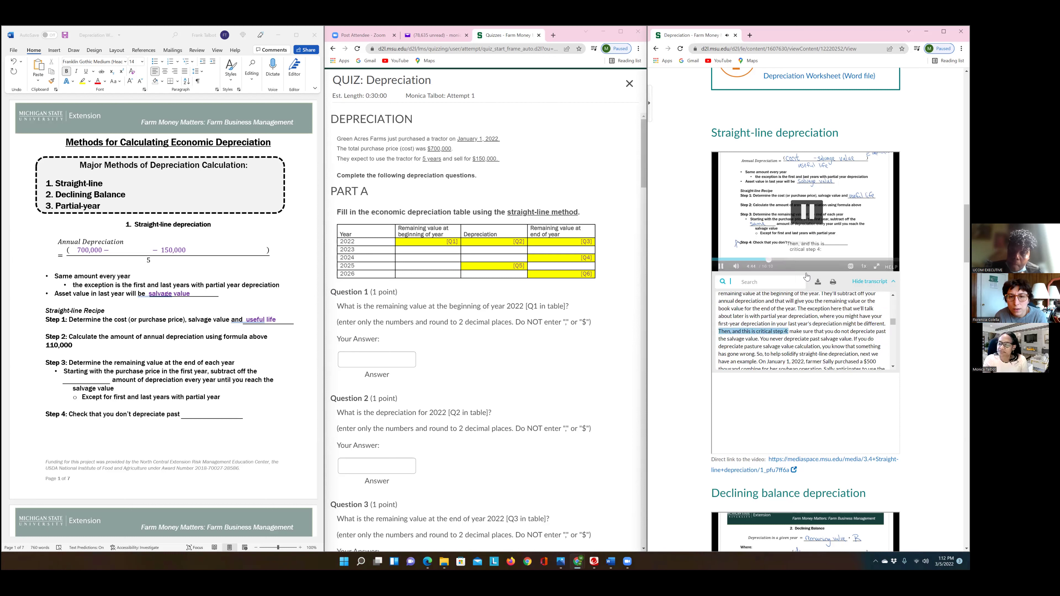
click(805, 211)
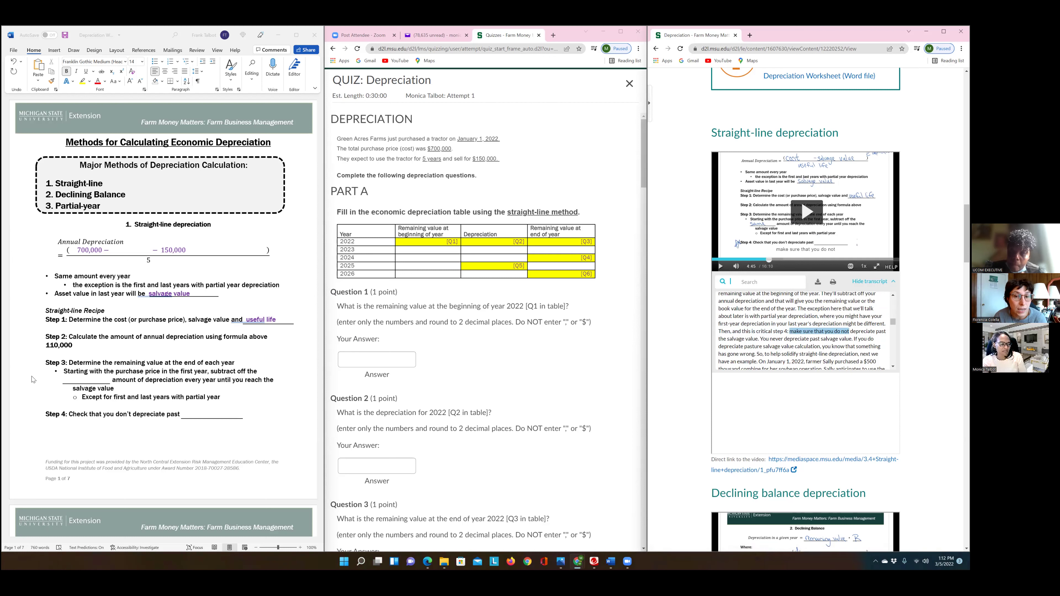
click(67, 380)
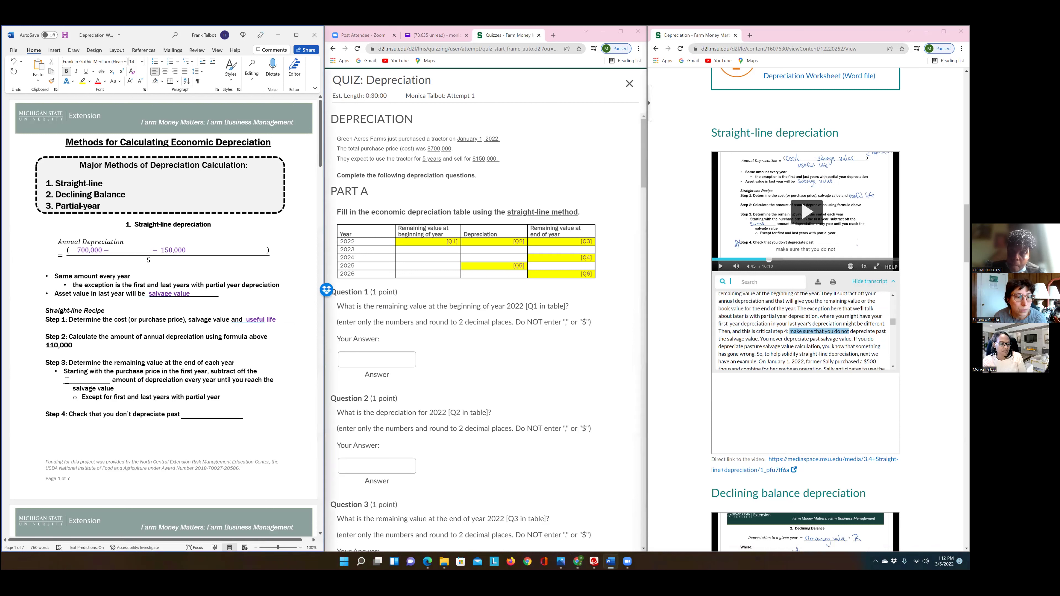
click(91, 379)
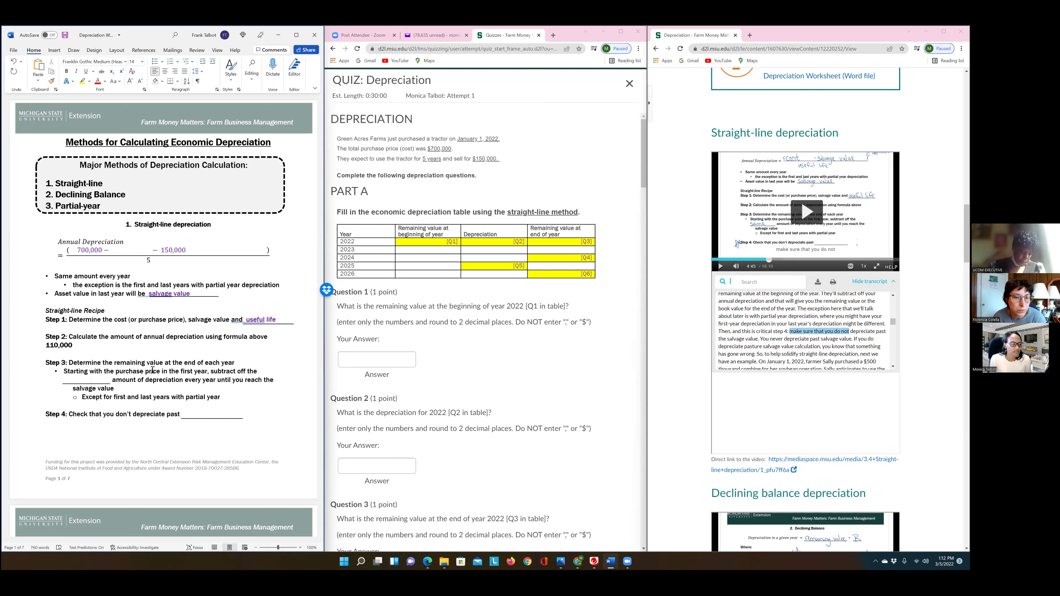
text(same)
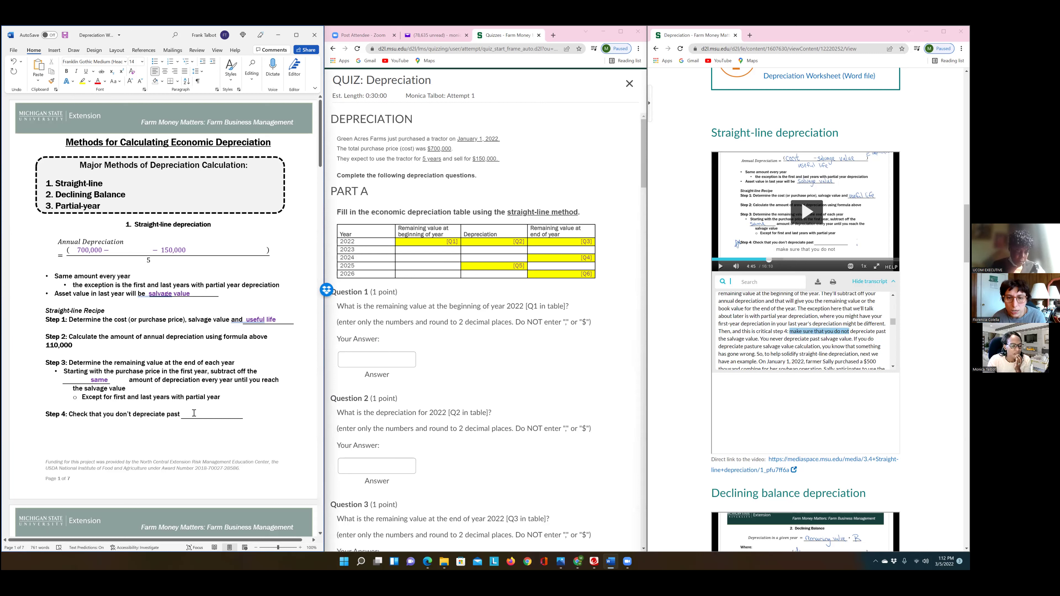
Play the video through its Step 4 explanation, pause it, and fill the worksheet's Step 4 blank with "salvage value"
click(804, 216)
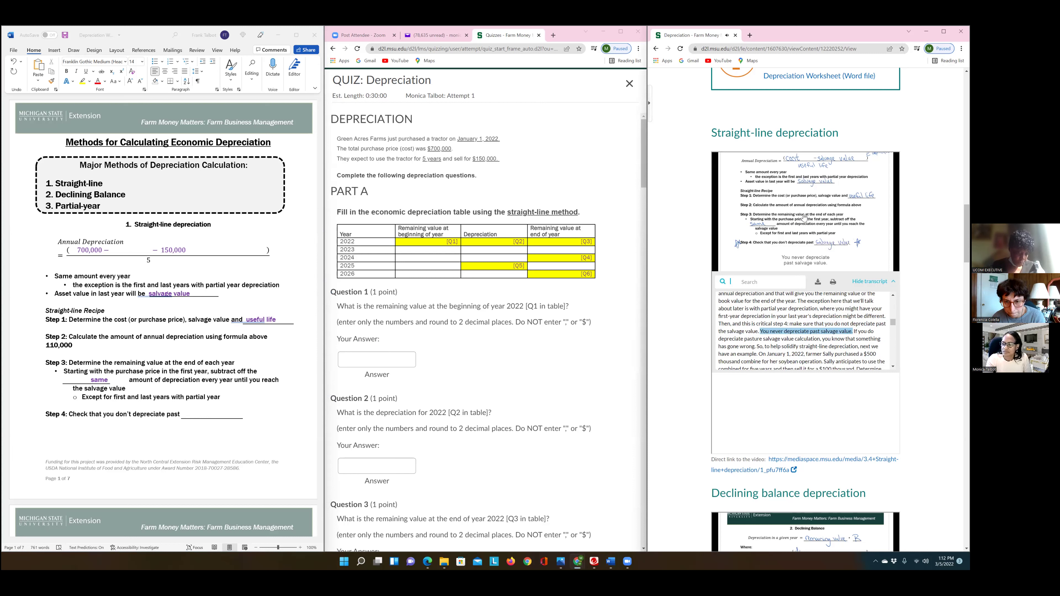
mouse_move(811, 216)
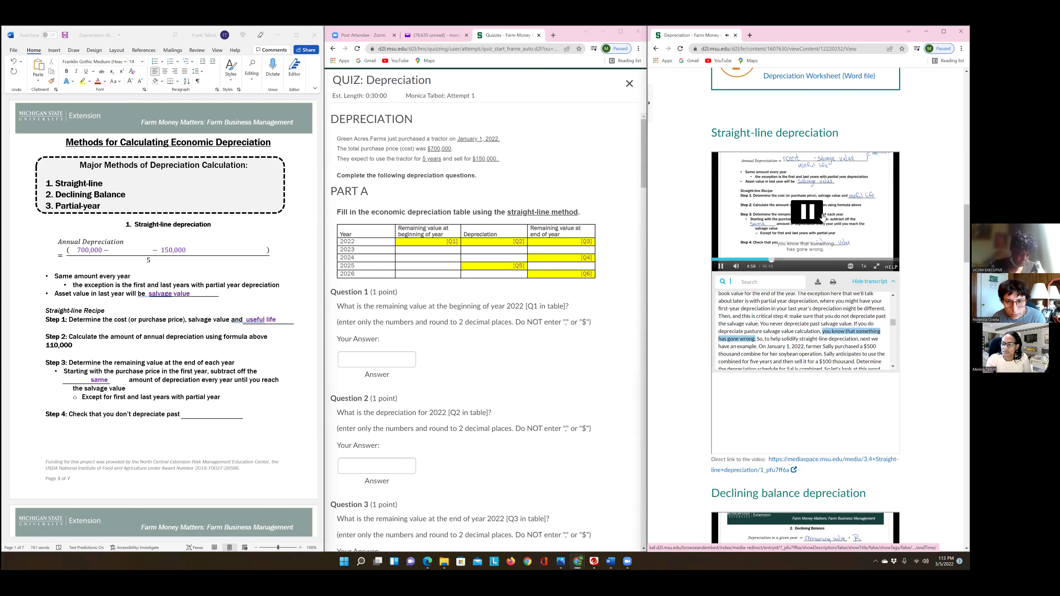
click(802, 215)
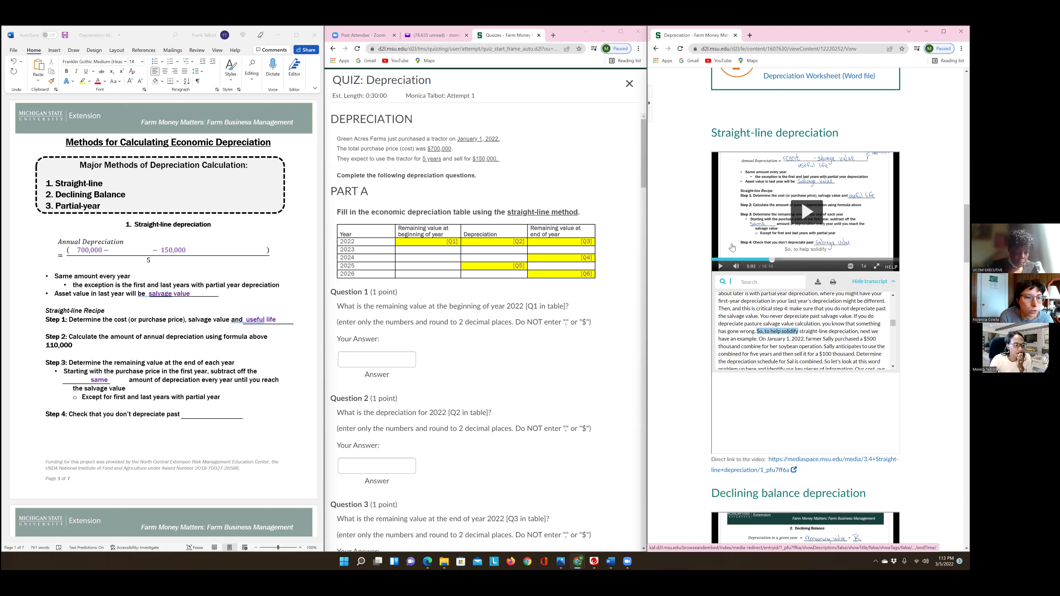
click(204, 414)
text(salvaj)
key(BackSpace)
text(g)
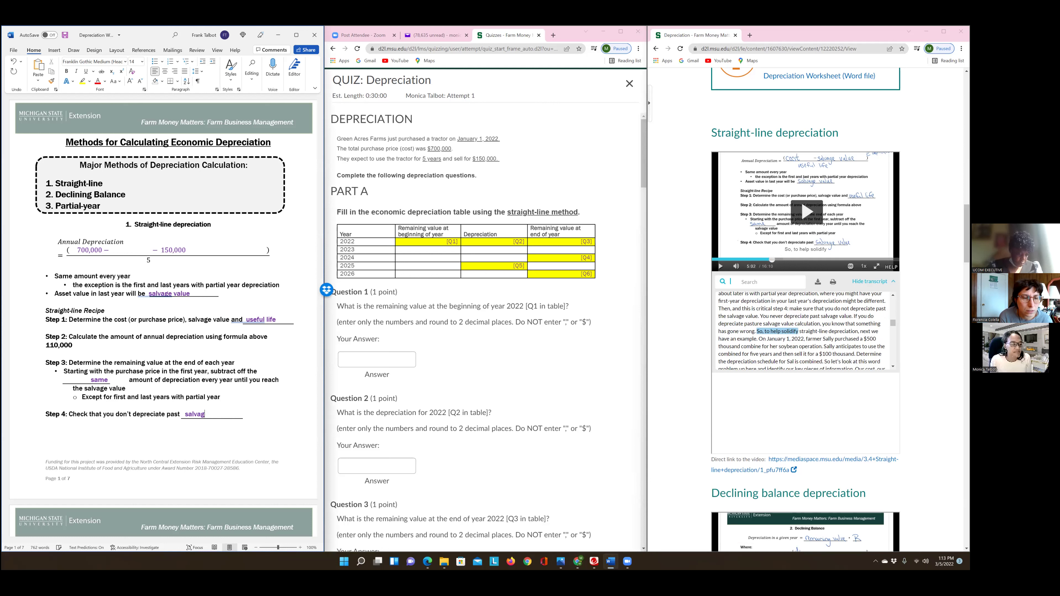
text(e value)
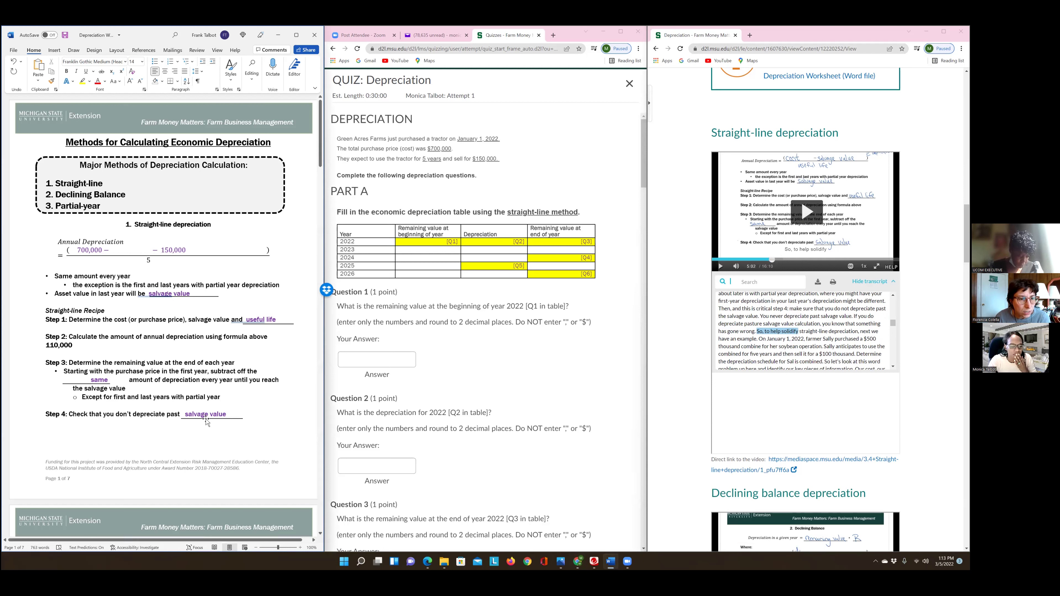
Play the straight-line video into Sally's combine example and enter 500,000 as the cost in the worksheet's Step 1 key information
scroll(227, 420, down, 4)
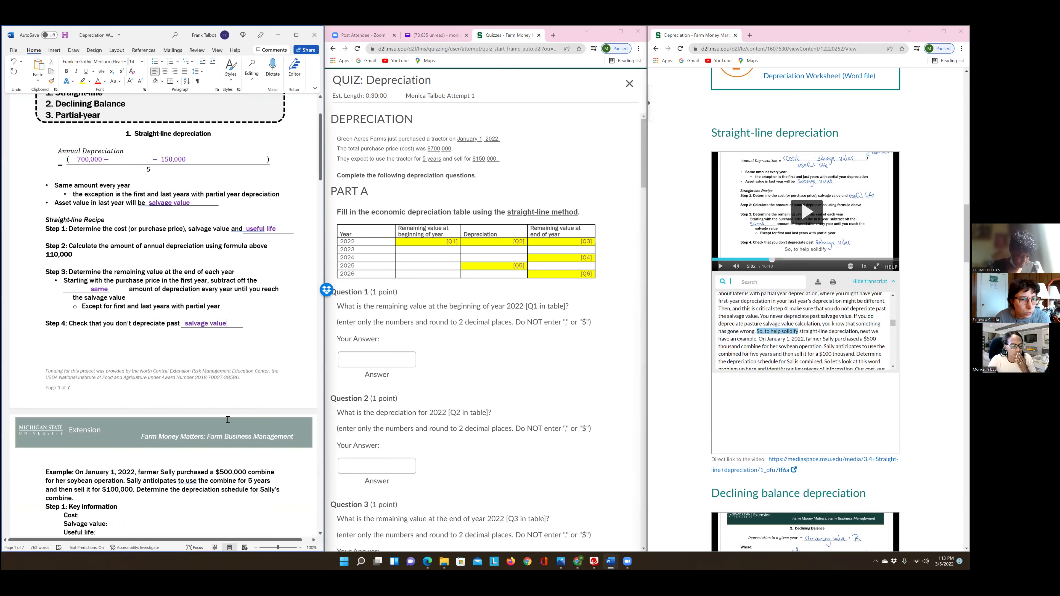
scroll(228, 419, down, 1)
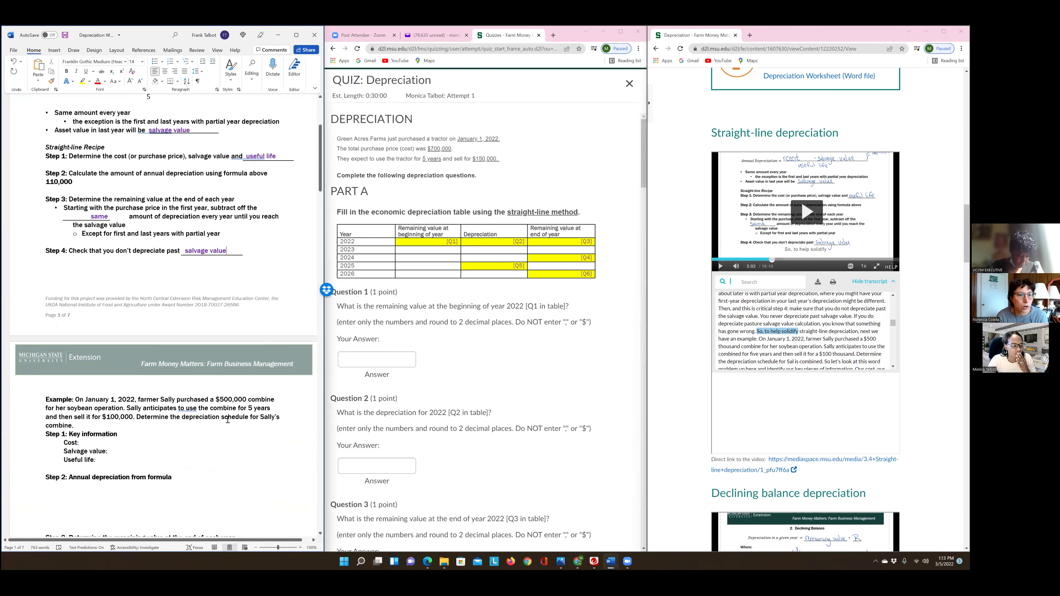
scroll(227, 420, down, 1)
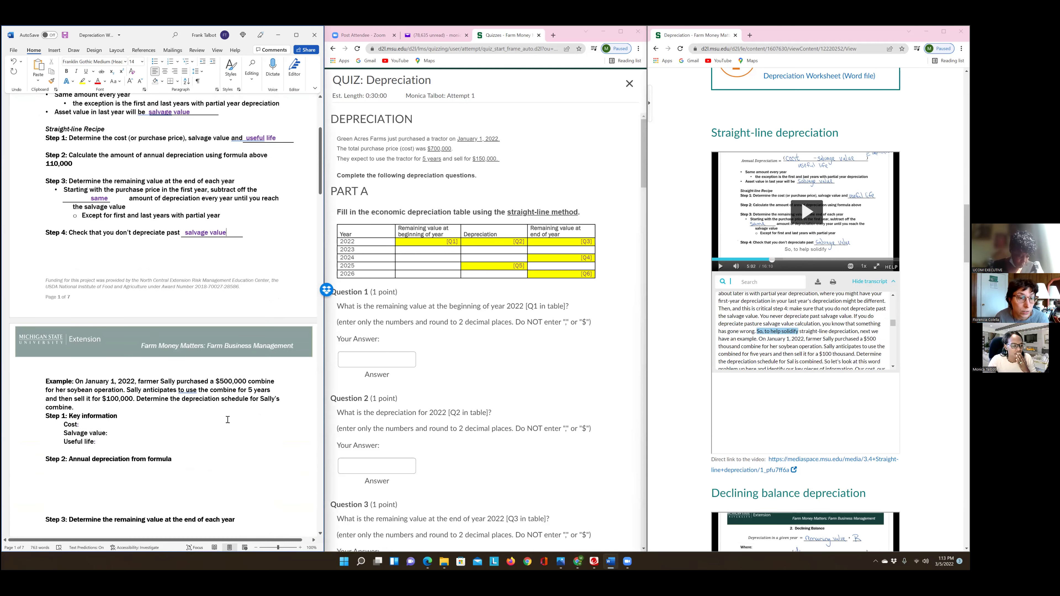
scroll(227, 420, down, 2)
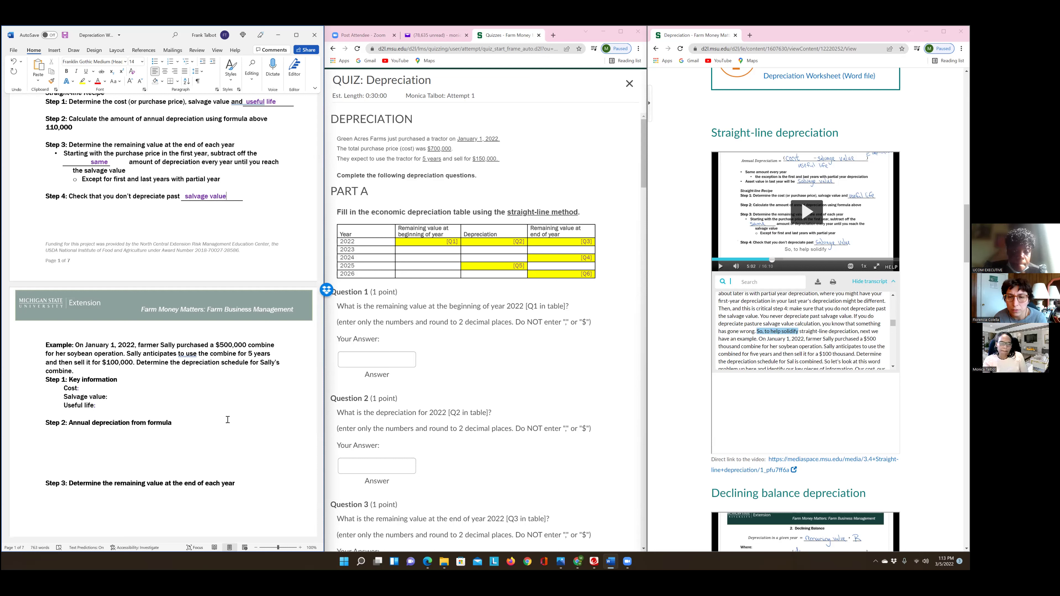
click(806, 212)
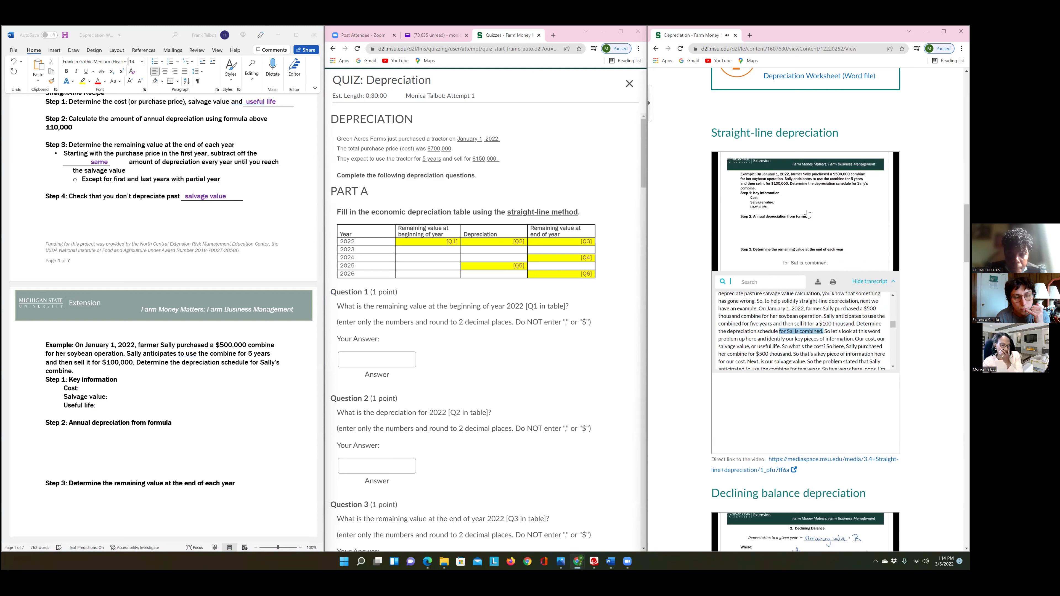
mouse_move(824, 259)
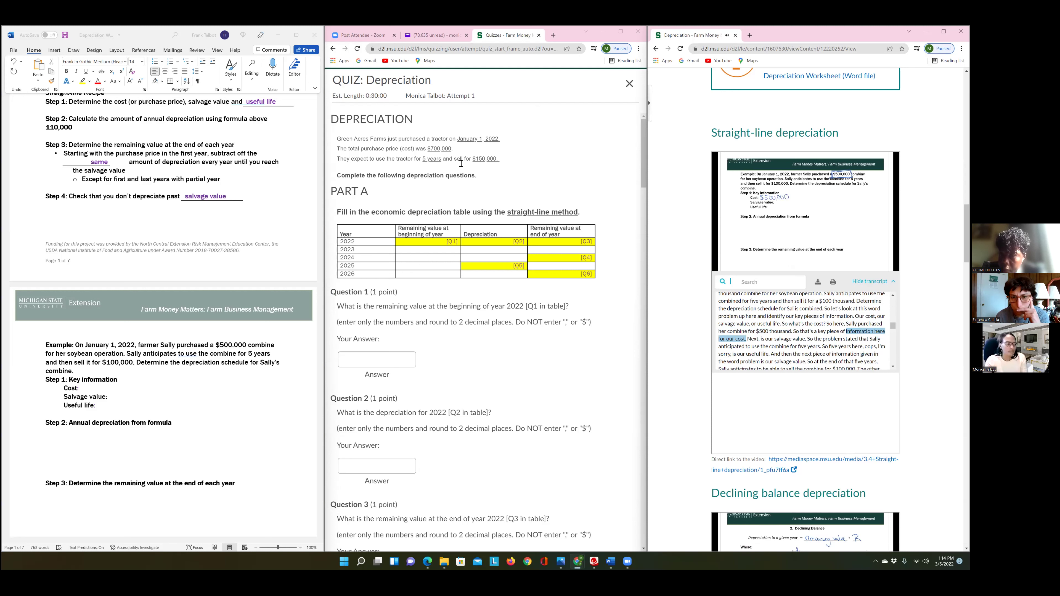
click(109, 390)
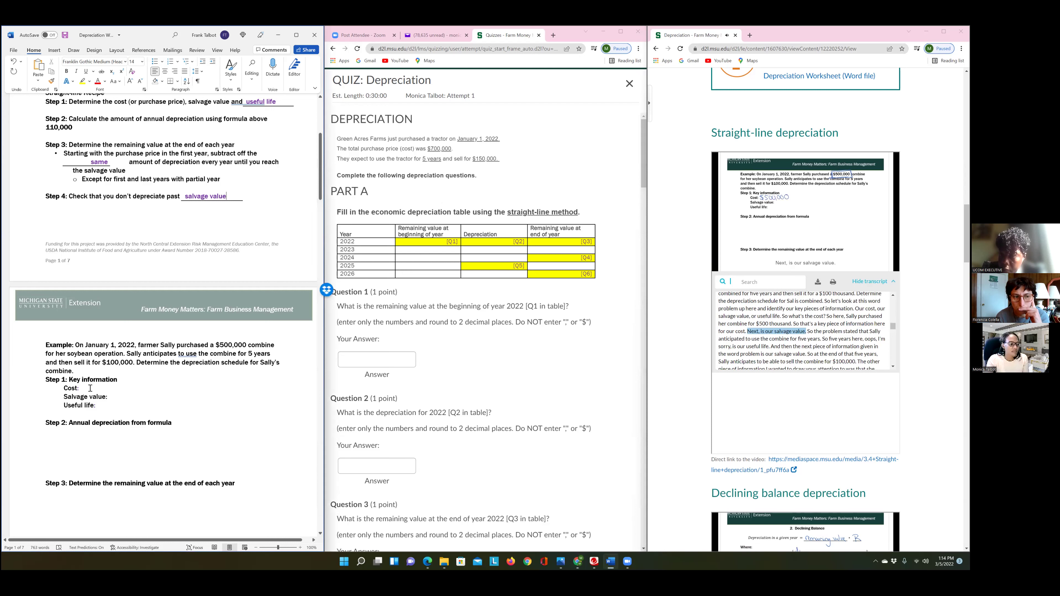
text(5)
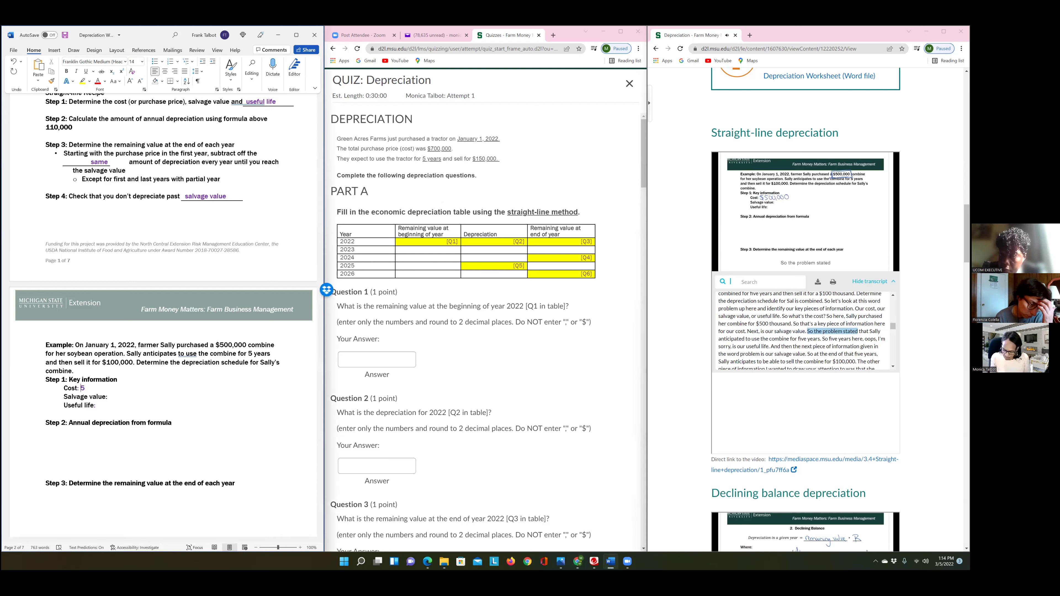
text(00,000)
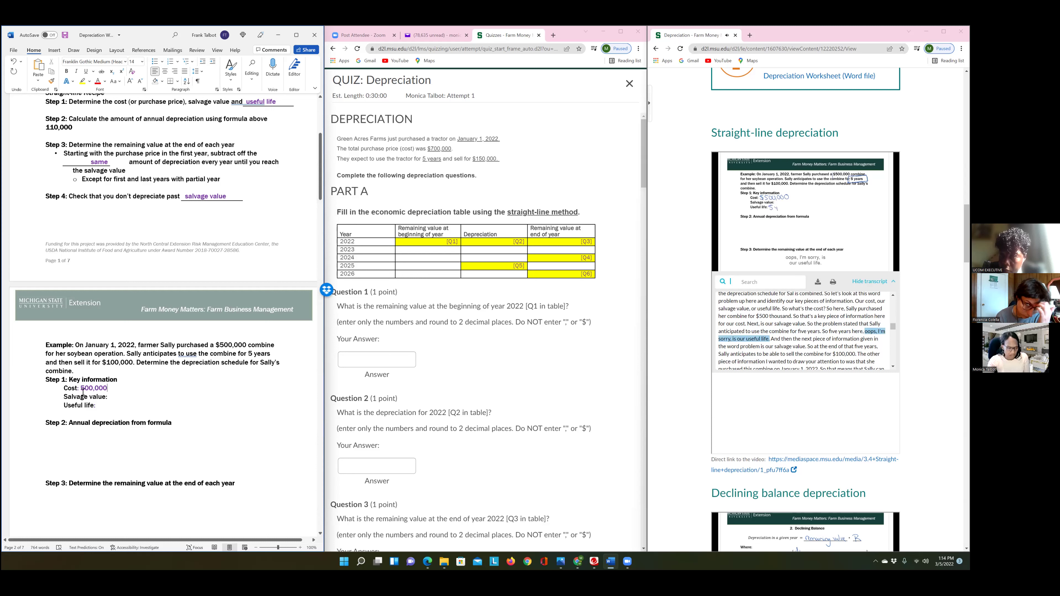
click(123, 393)
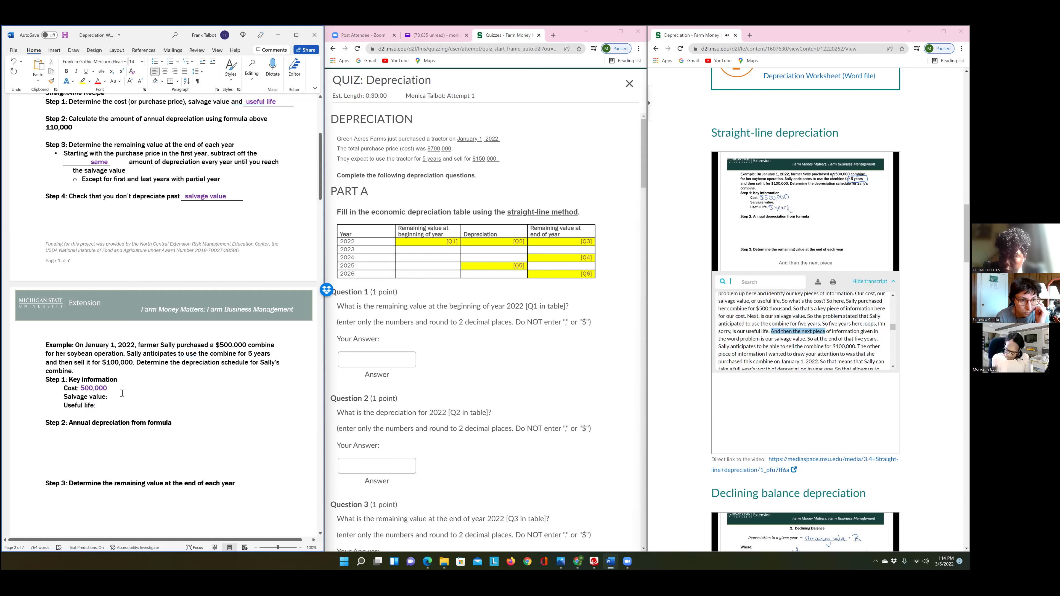
text(5 )
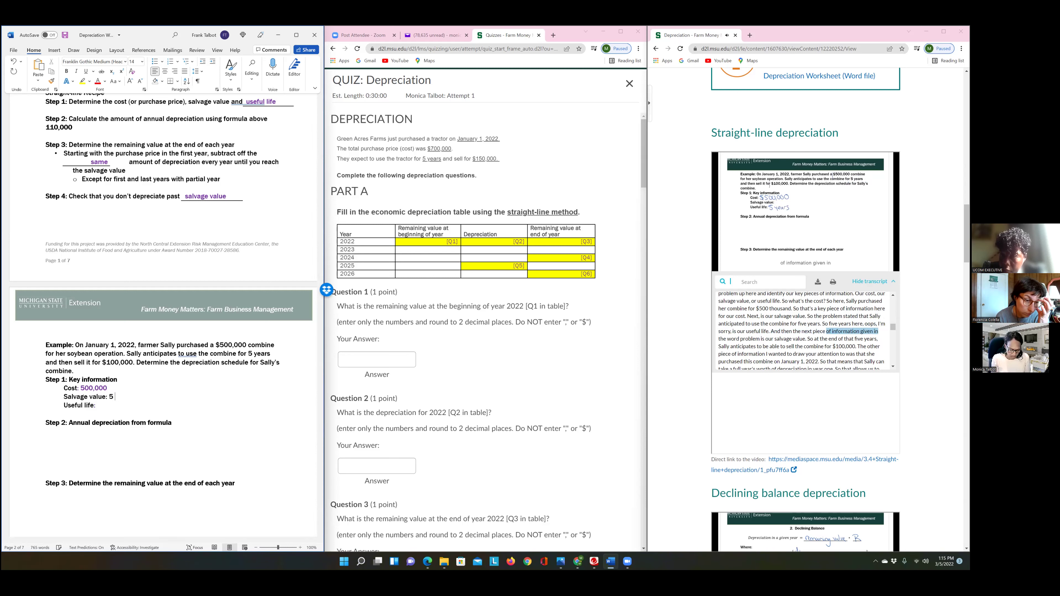
text(yrs)
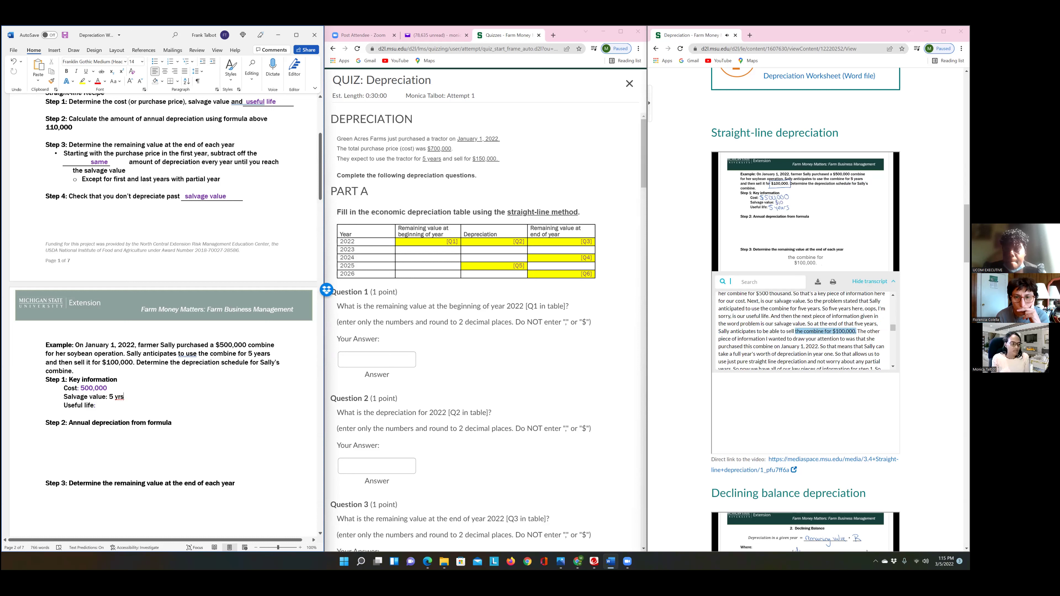
key(BackSpace)
key(BackSpace)
key(BackSpace)
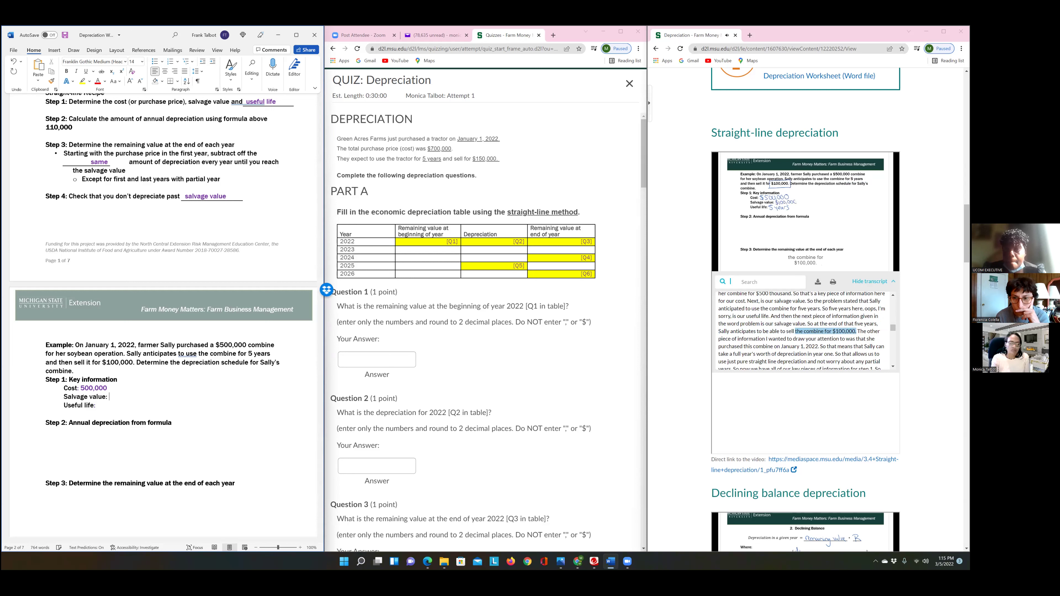
Enter "5 yrs" as the useful life and 100,000 as the salvage value in the example's key information
click(106, 405)
text(5)
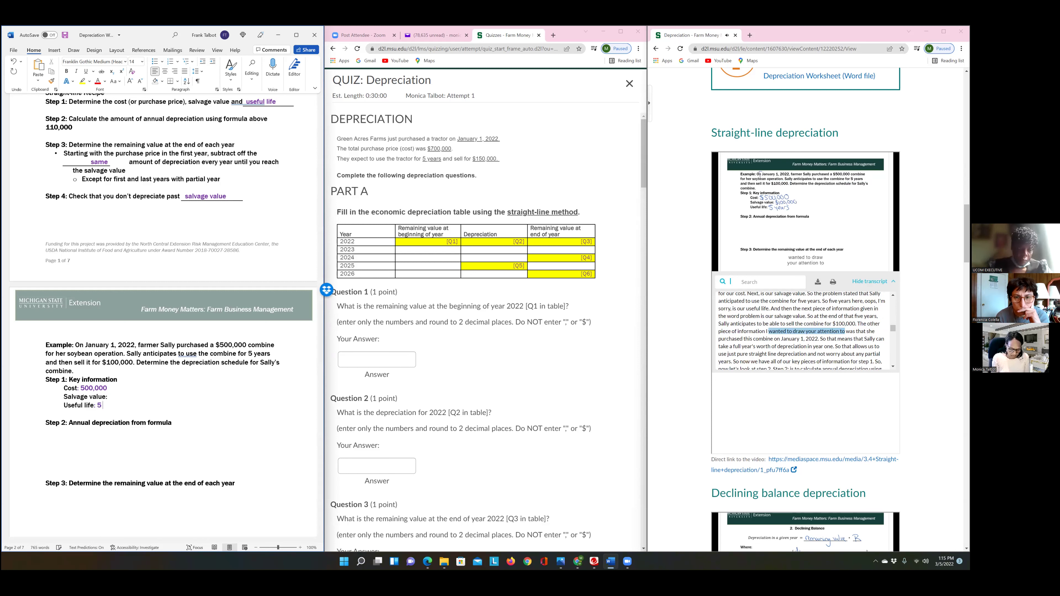
text( yrs)
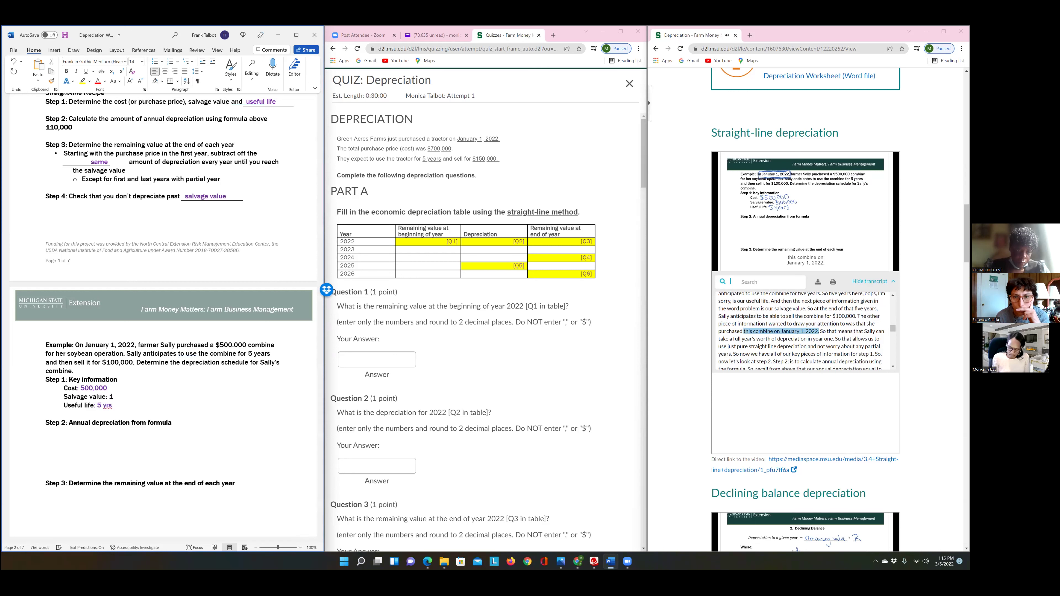
text(100,000)
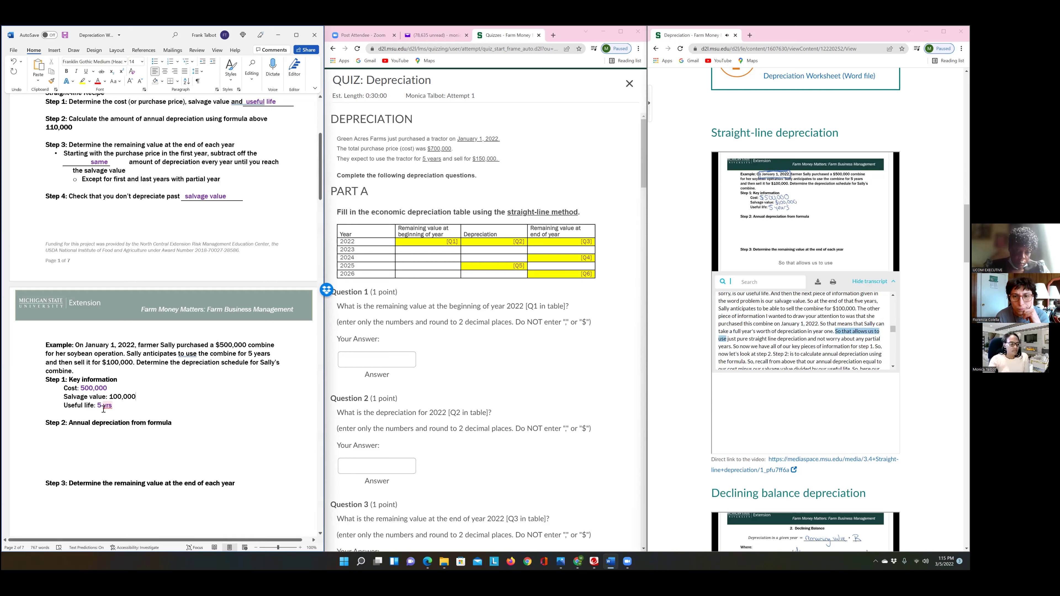
Add a dollar sign in front of the example's cost and salvage value amounts
click(81, 387)
text($)
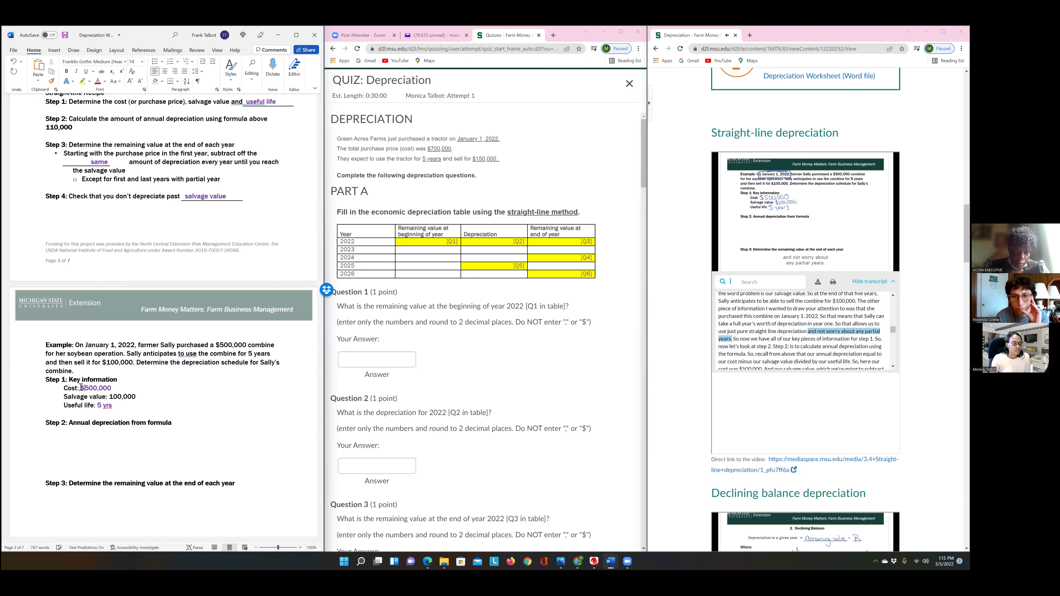
click(109, 397)
text($)
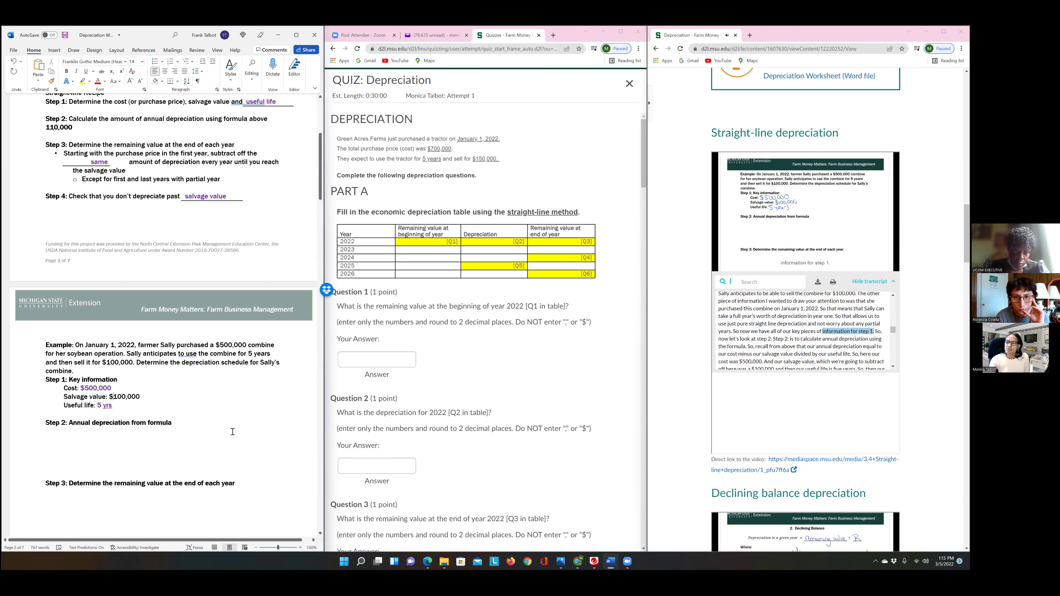
Start the annual depreciation calculation under the example's Step 2 with the subtraction 500,000-100,000
click(72, 437)
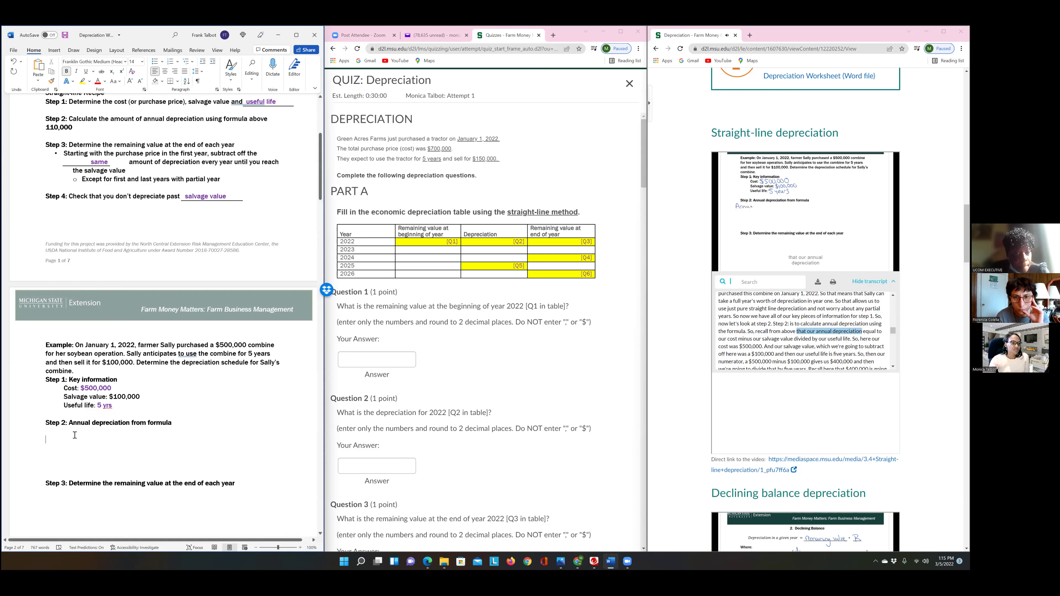
scroll(215, 392, up, 3)
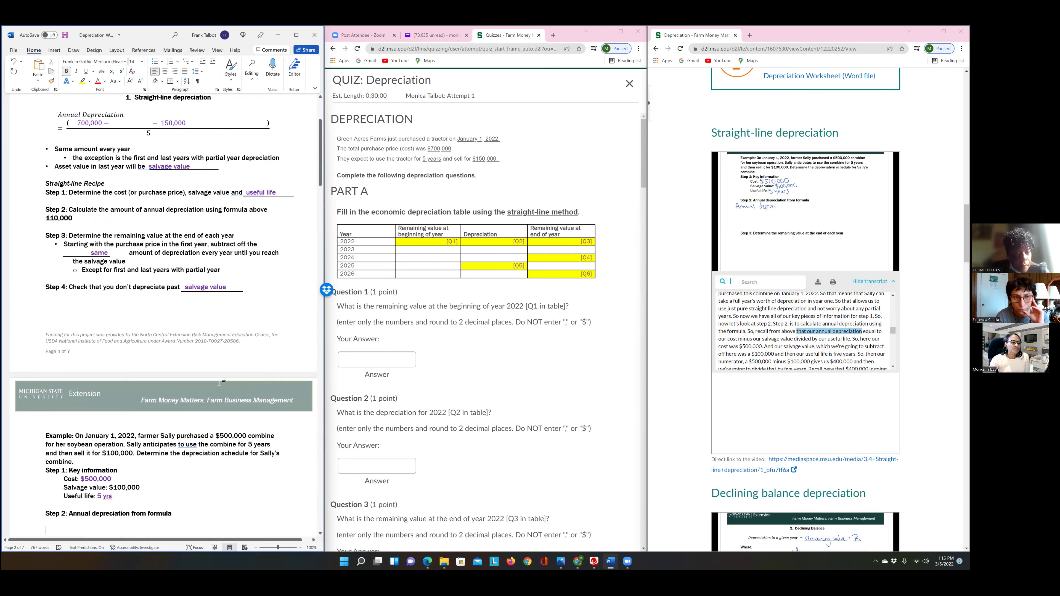
scroll(219, 382, up, 1)
scroll(220, 384, down, 3)
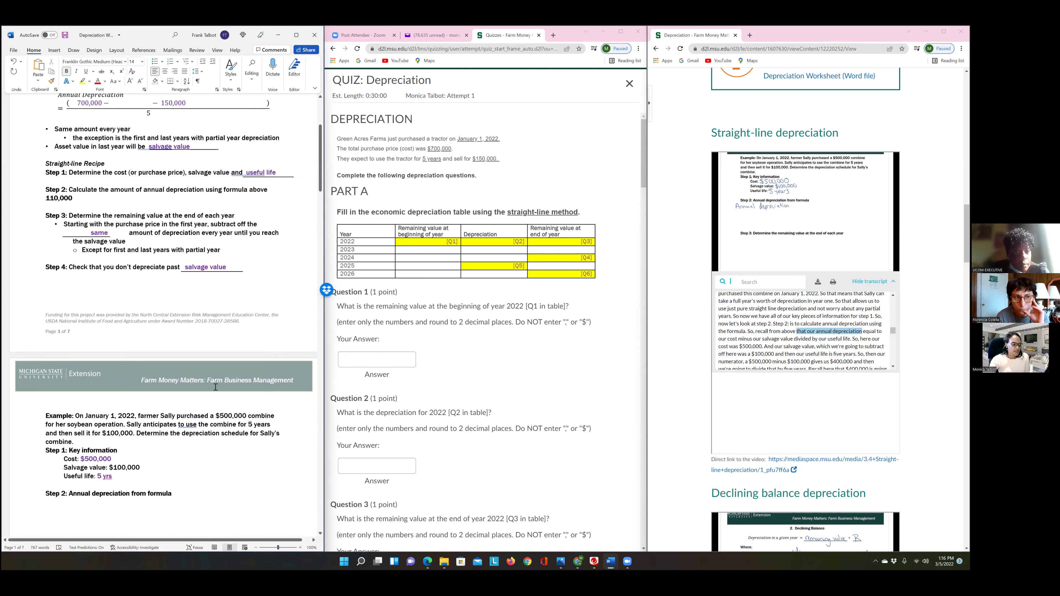
click(70, 475)
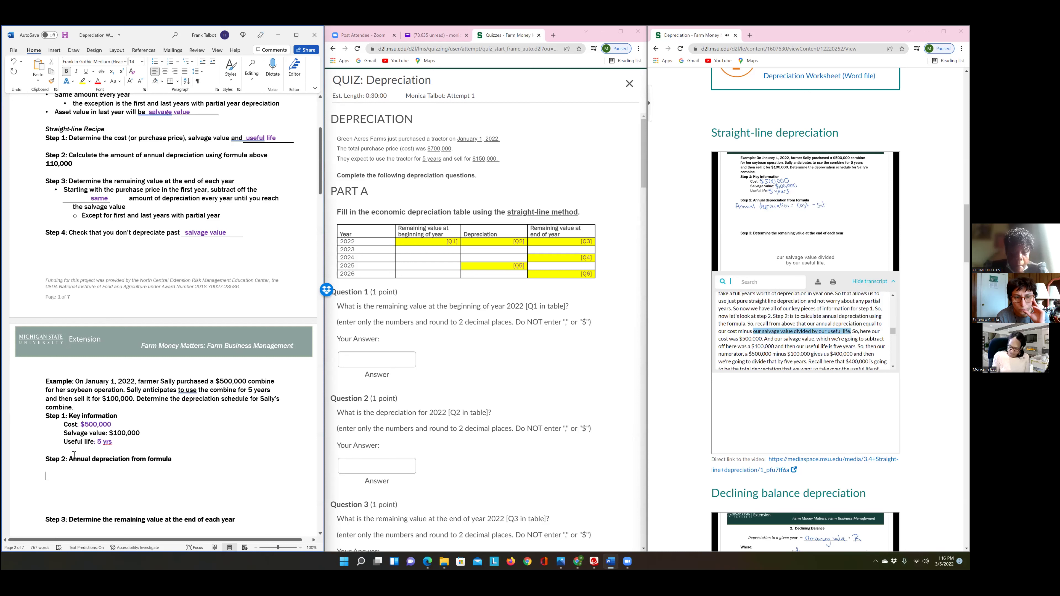
text(500)
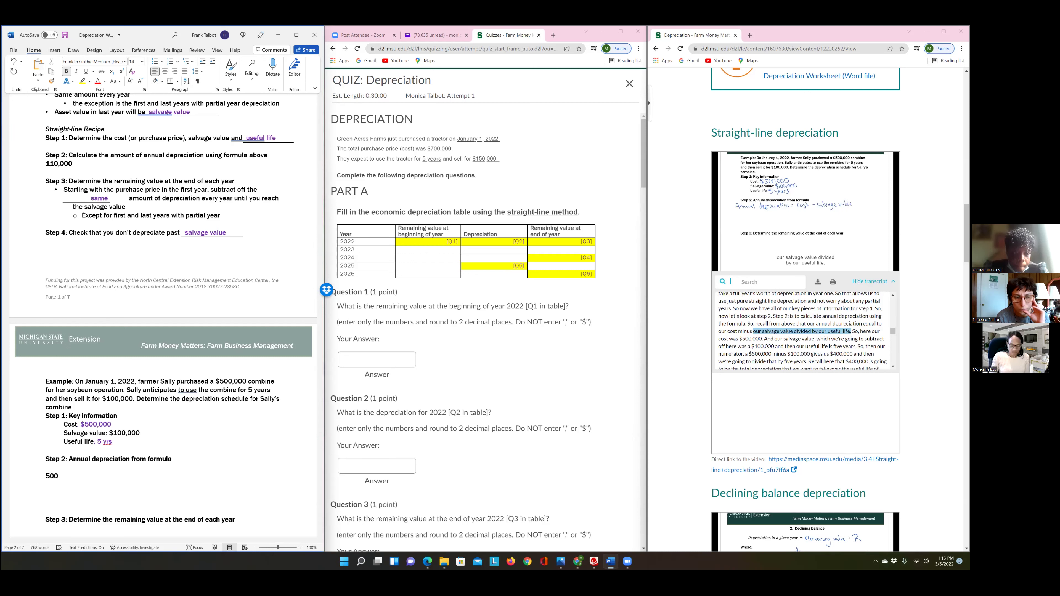
text(,0)
text(00-)
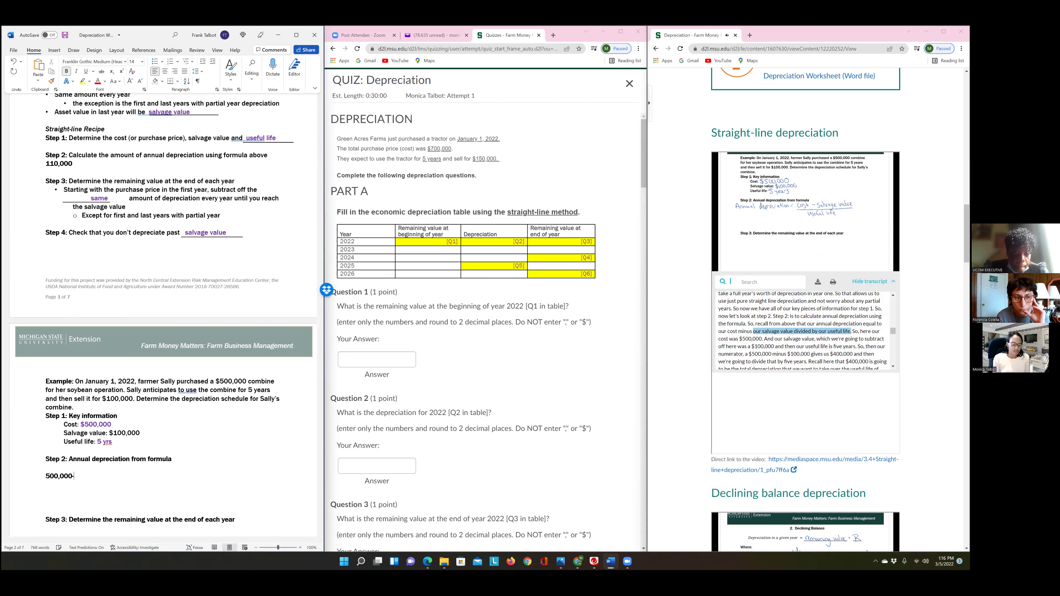
text(1000)
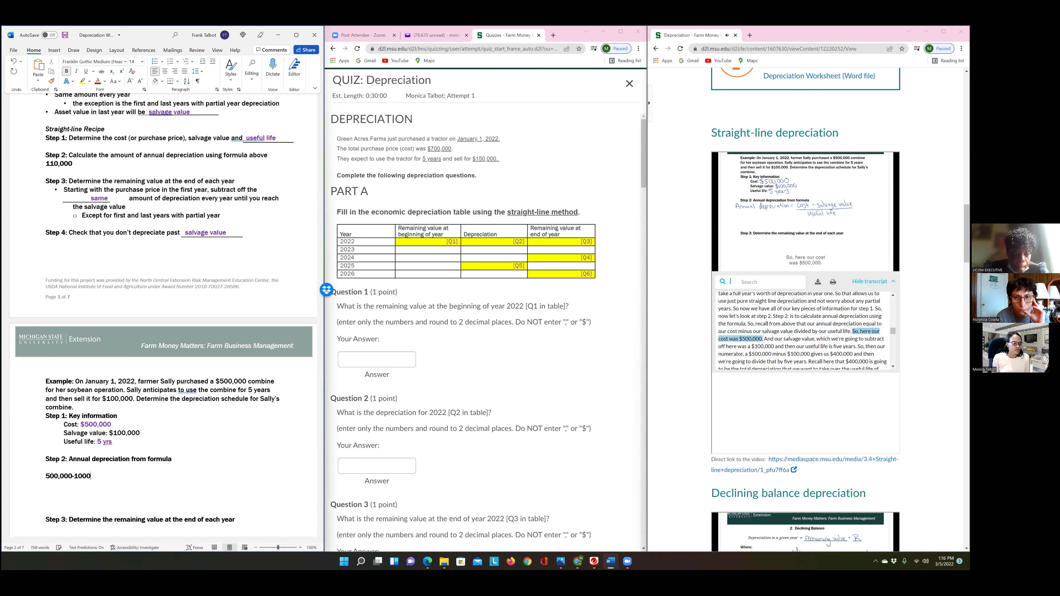
key(BackSpace)
text(,000+)
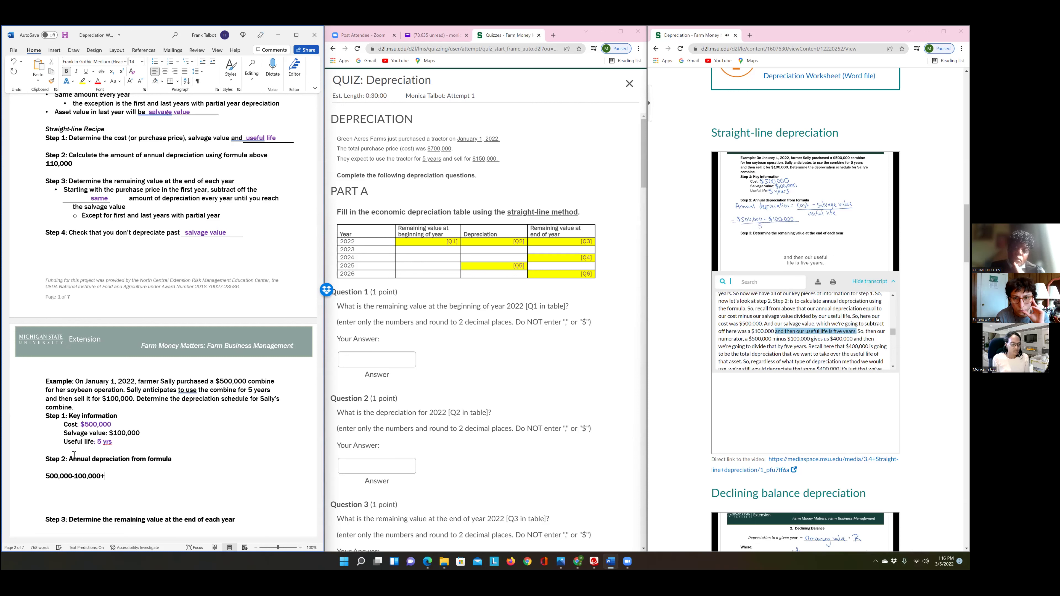
key(BackSpace)
Complete the Step 2 calculation by appending "=400,000/5= $80,000 per yr" after the subtraction
text(=4)
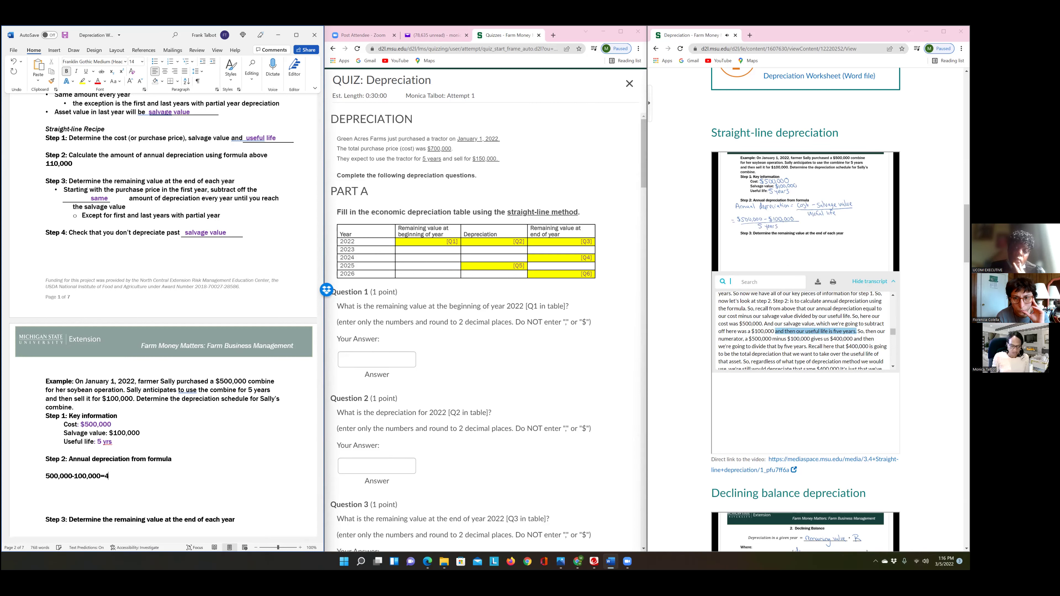
text(00,)
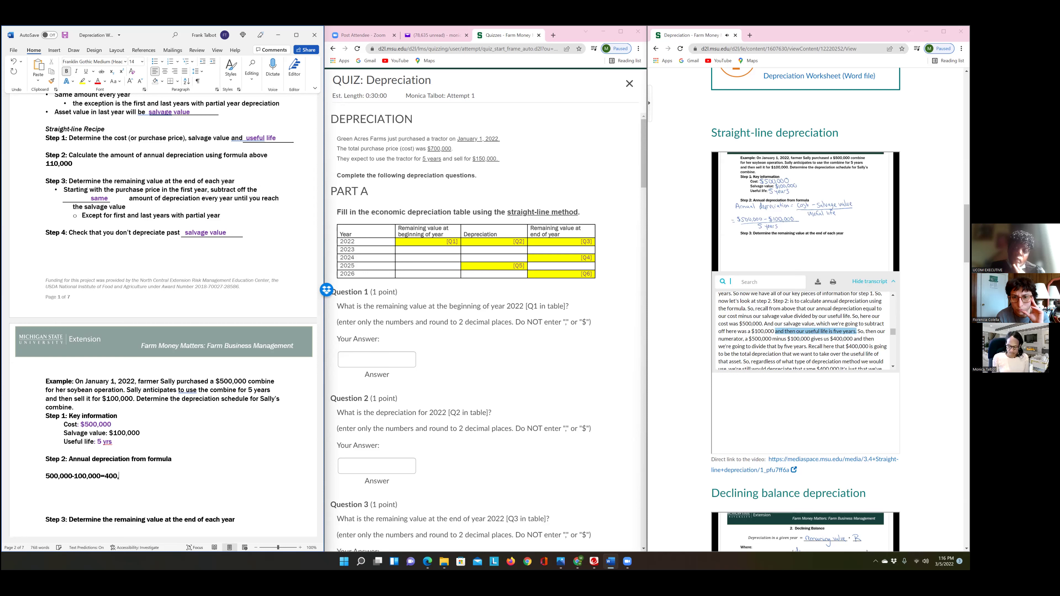
text(000)
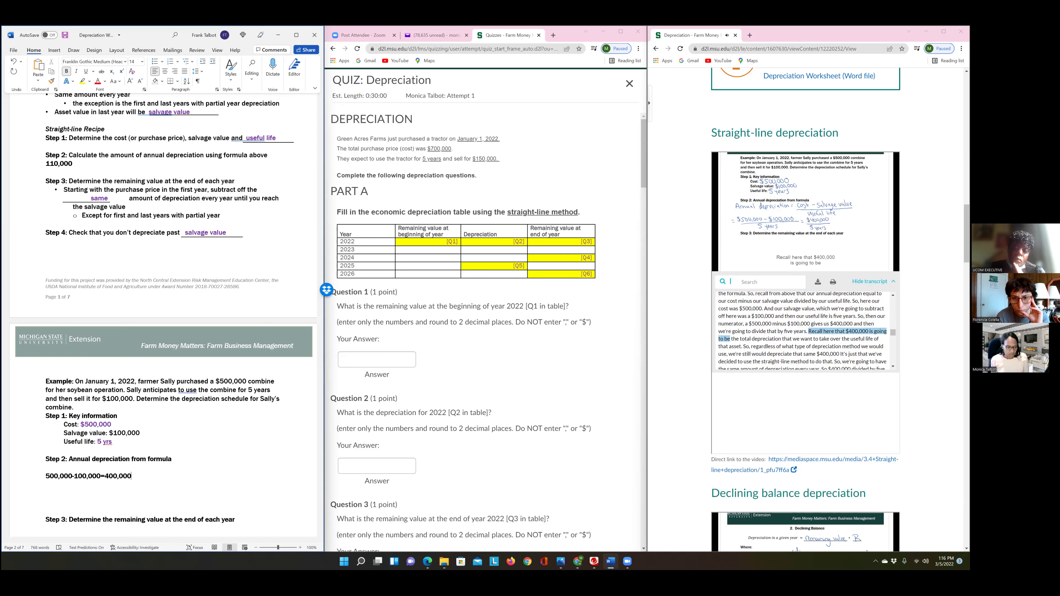
text(/)
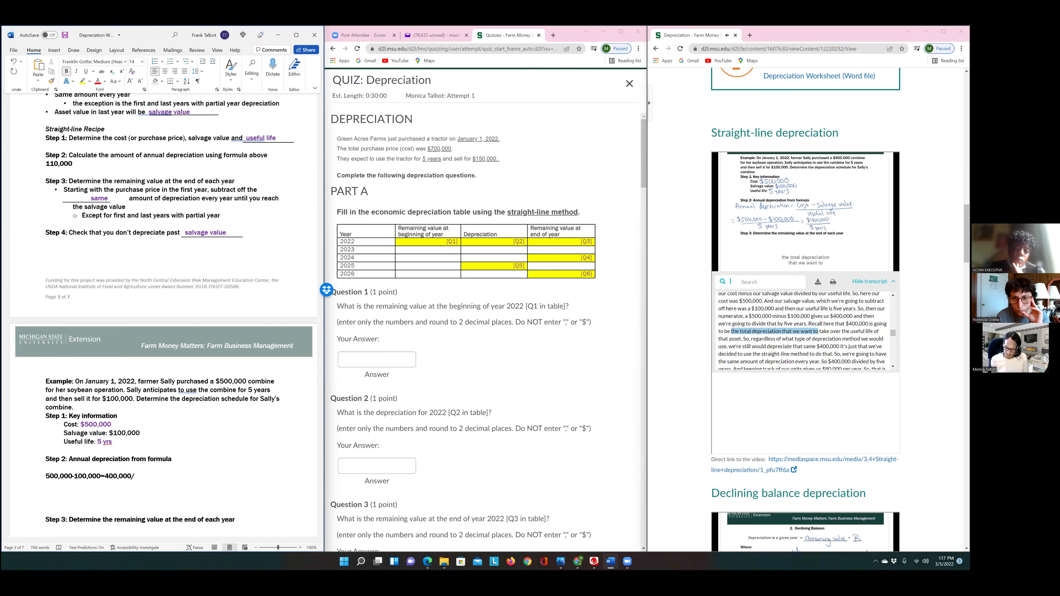
text(5=)
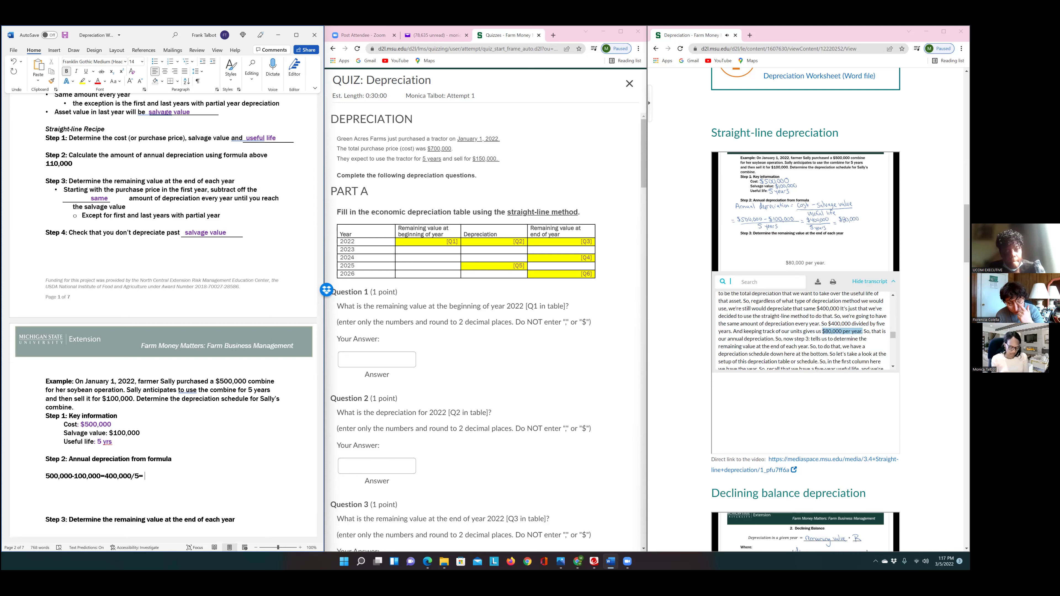
text($8)
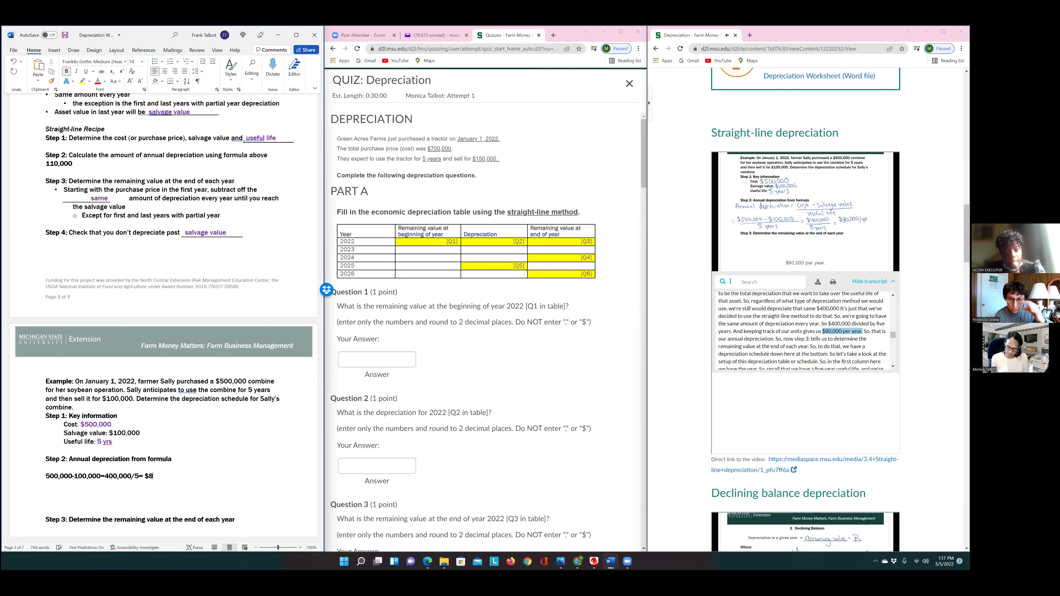
text(0,000)
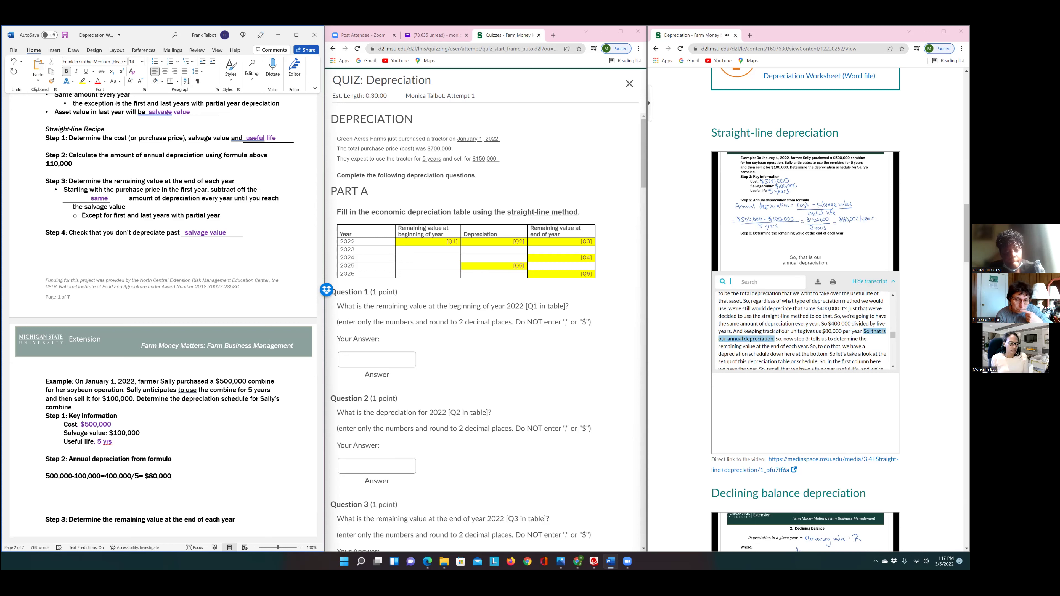
text( per )
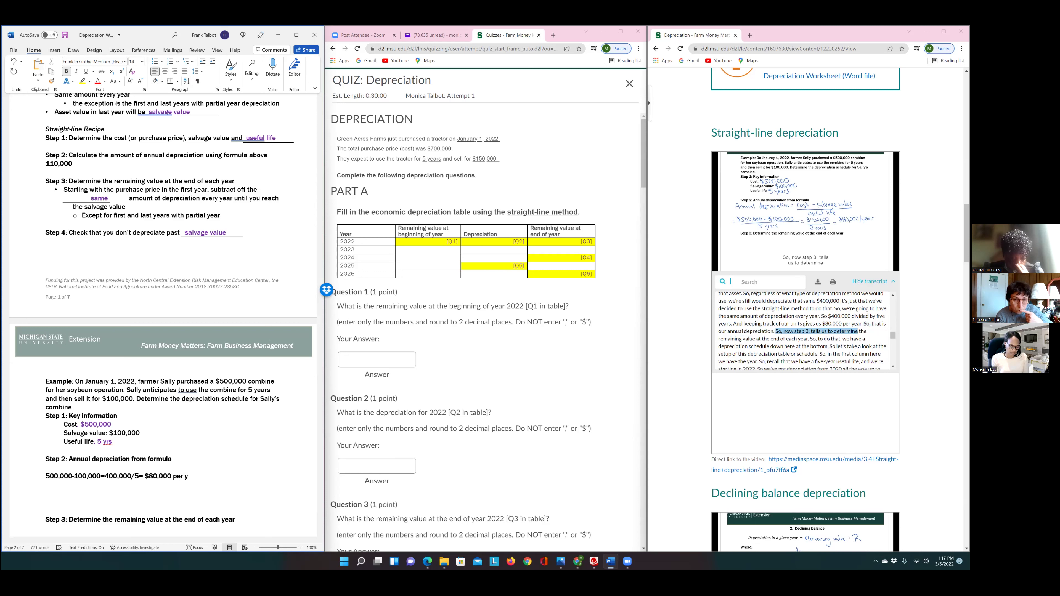
text(yr)
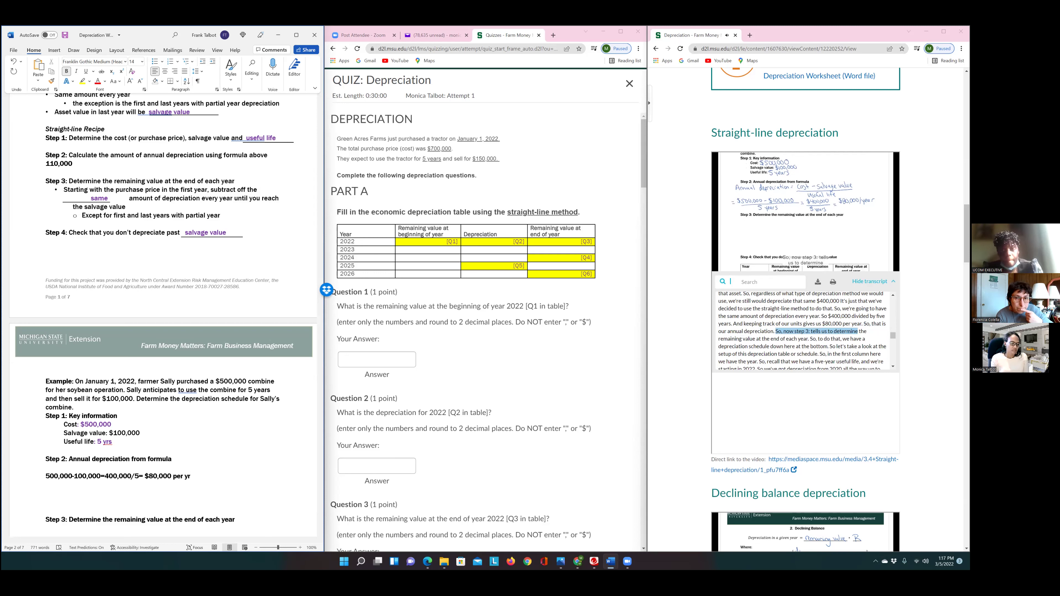
Write the note "Remaining value= book value" under the example's Step 3 heading
scroll(101, 455, down, 4)
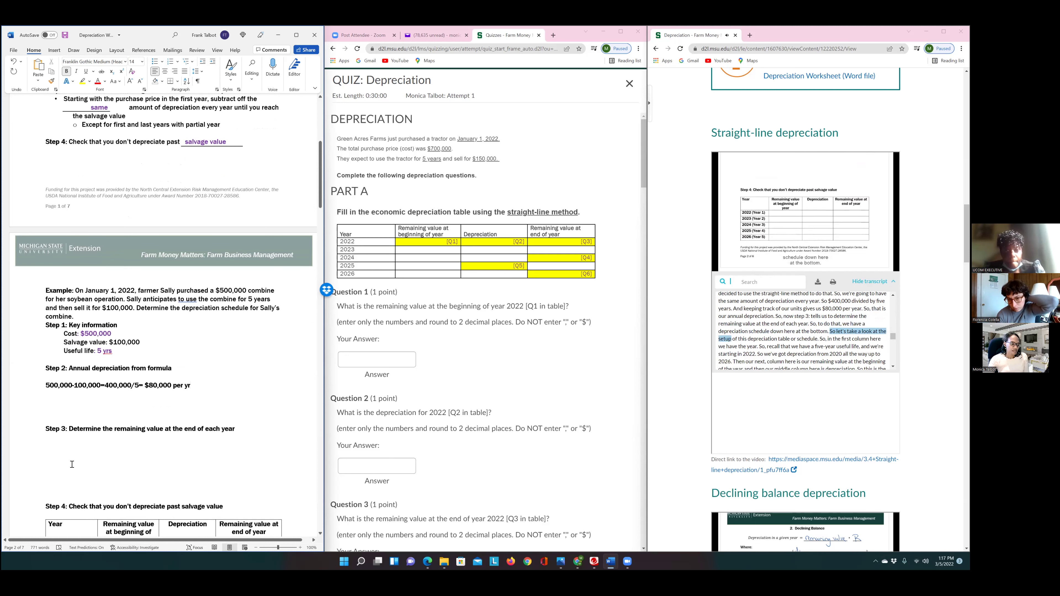
scroll(74, 462, down, 2)
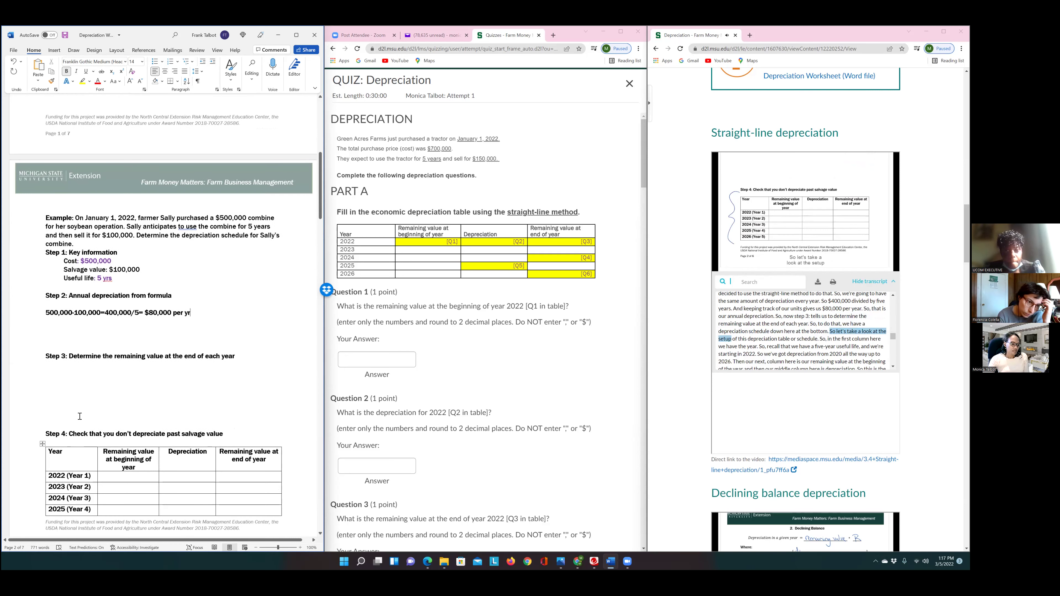
scroll(70, 376, down, 1)
scroll(90, 351, down, 1)
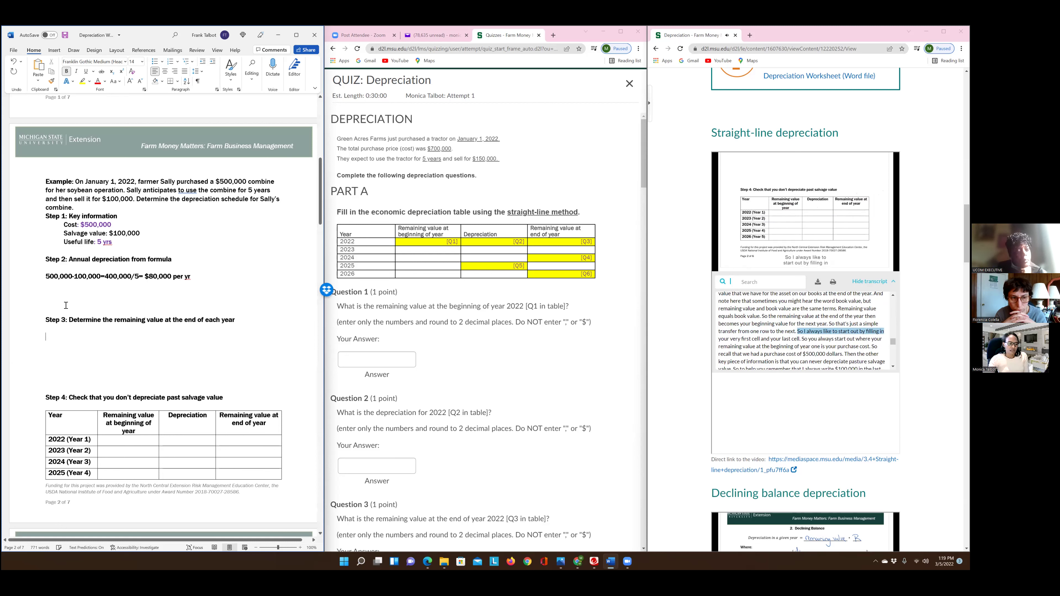
text(re)
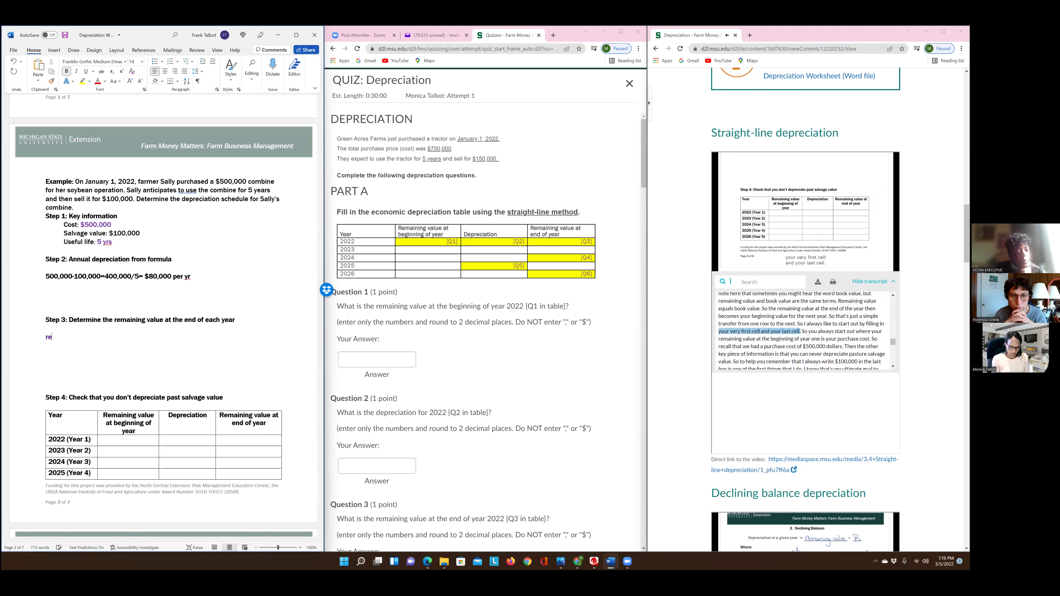
text(maining val)
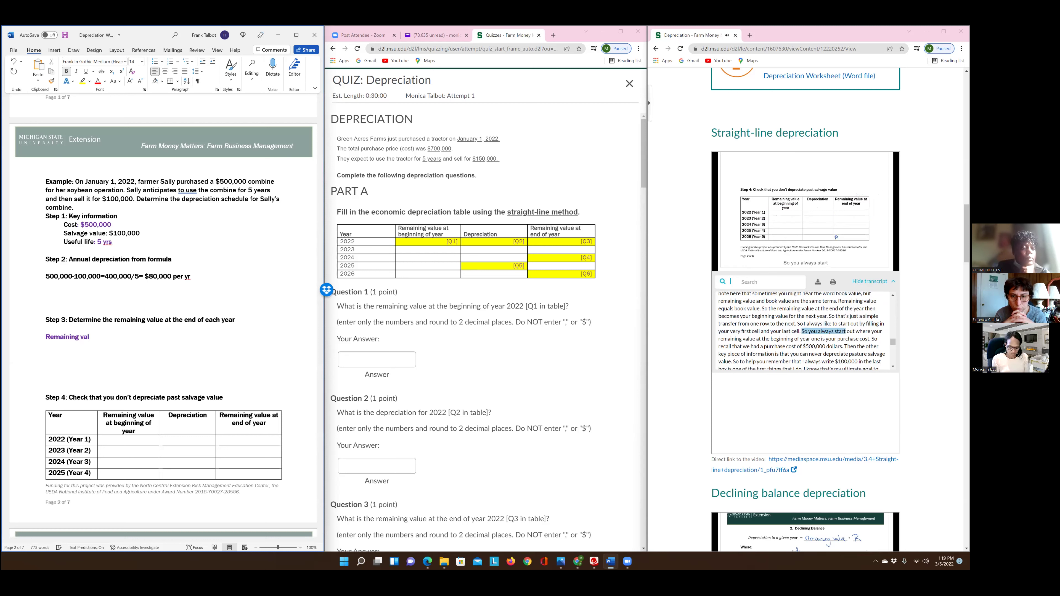
text(ue+ book v)
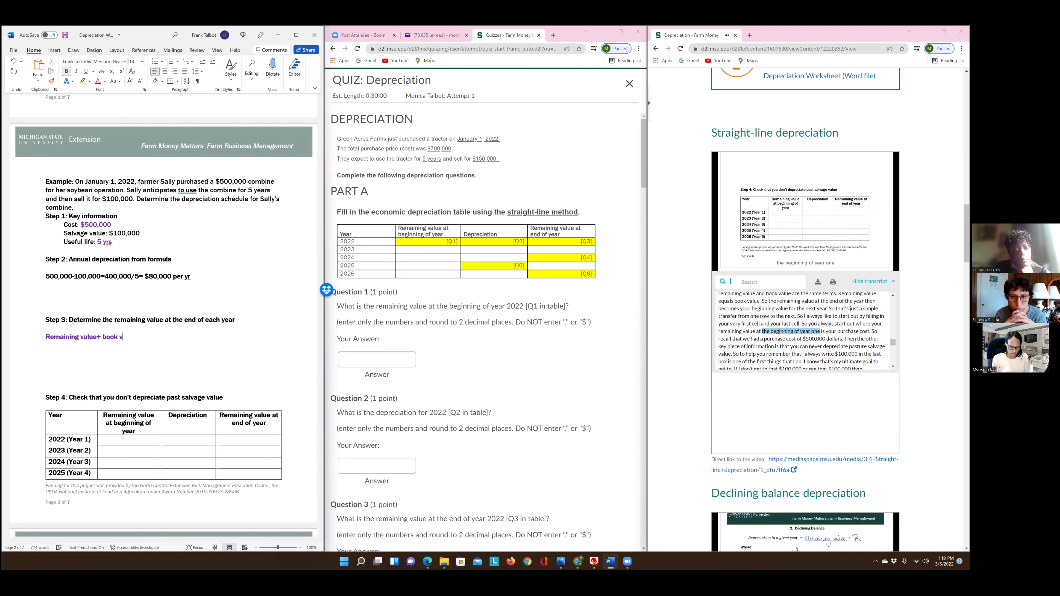
text(alue)
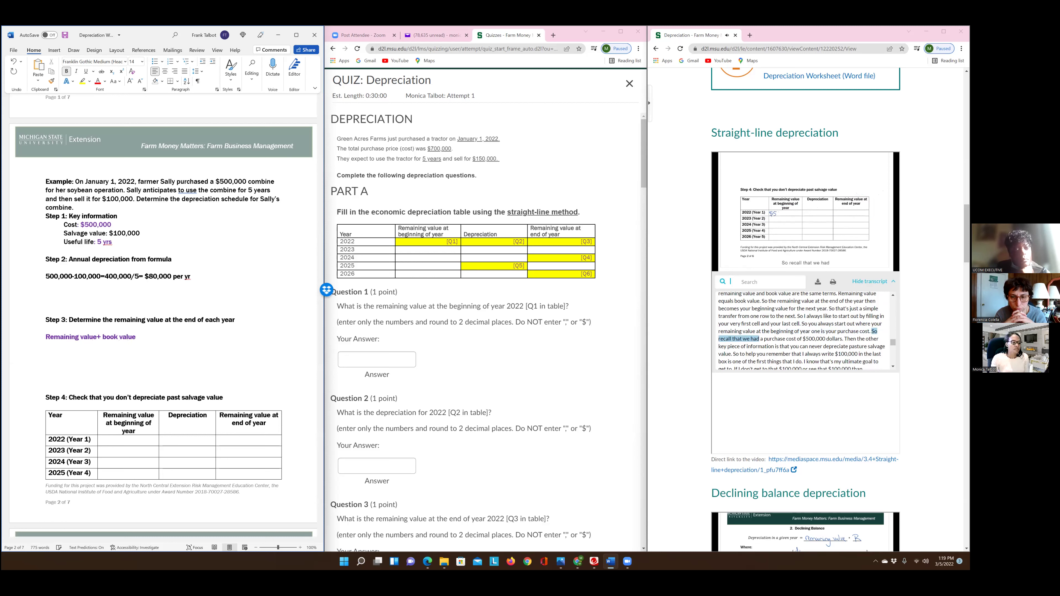
click(102, 335)
key(BackSpace)
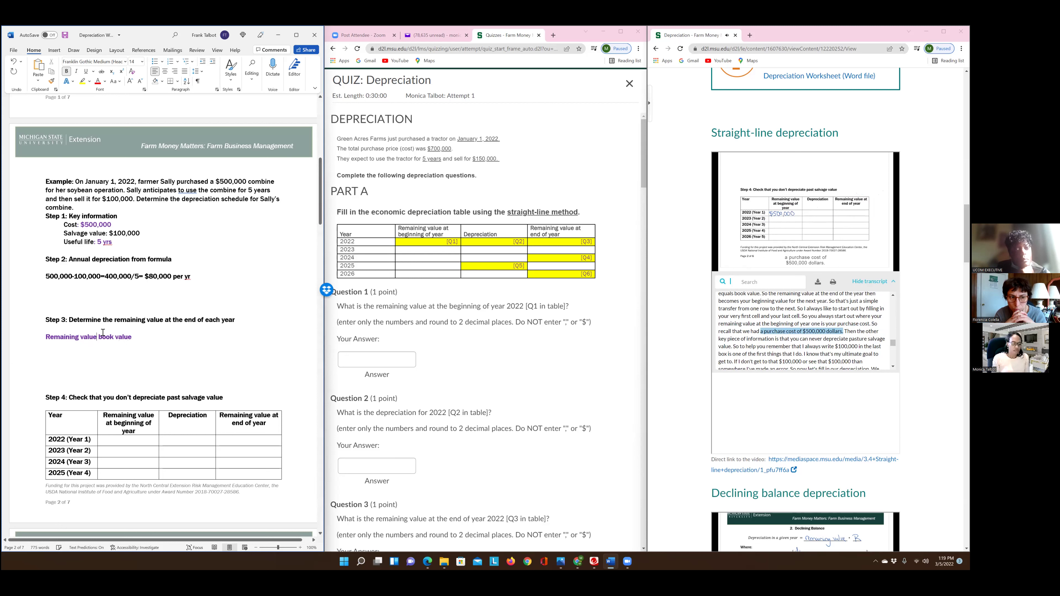
text(=)
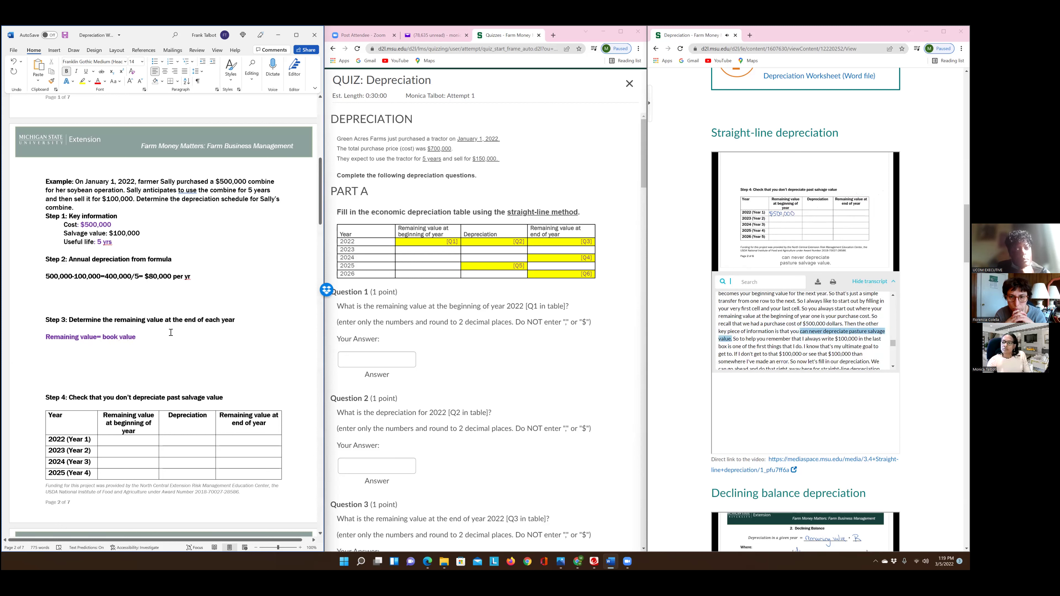
Enter $500,000 as the remaining value at the beginning of 2022 (Year 1) in the Step 4 depreciation table
click(110, 447)
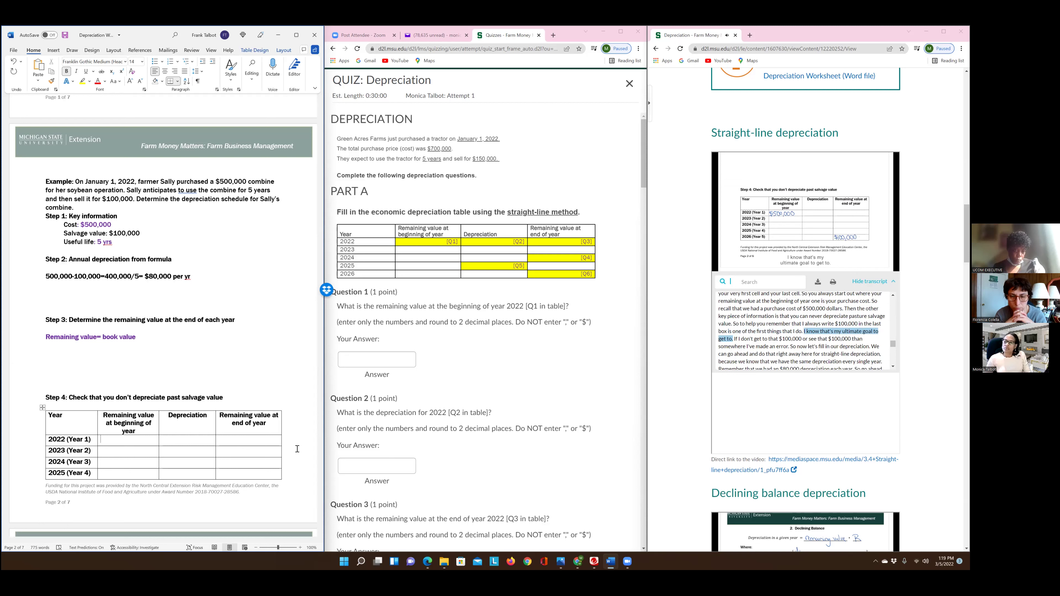
text(5)
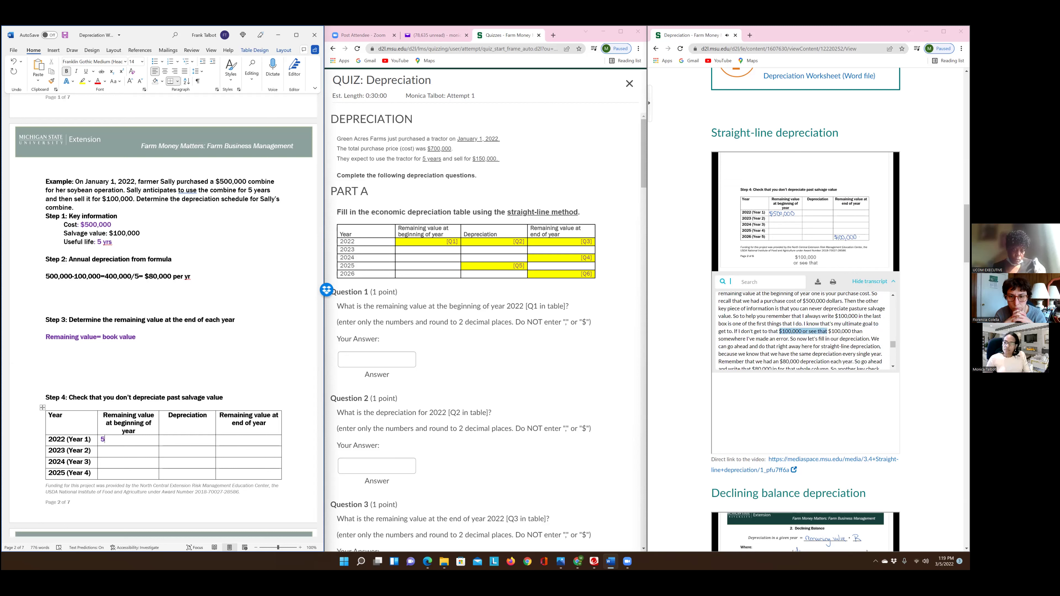
key(BackSpace)
text($)
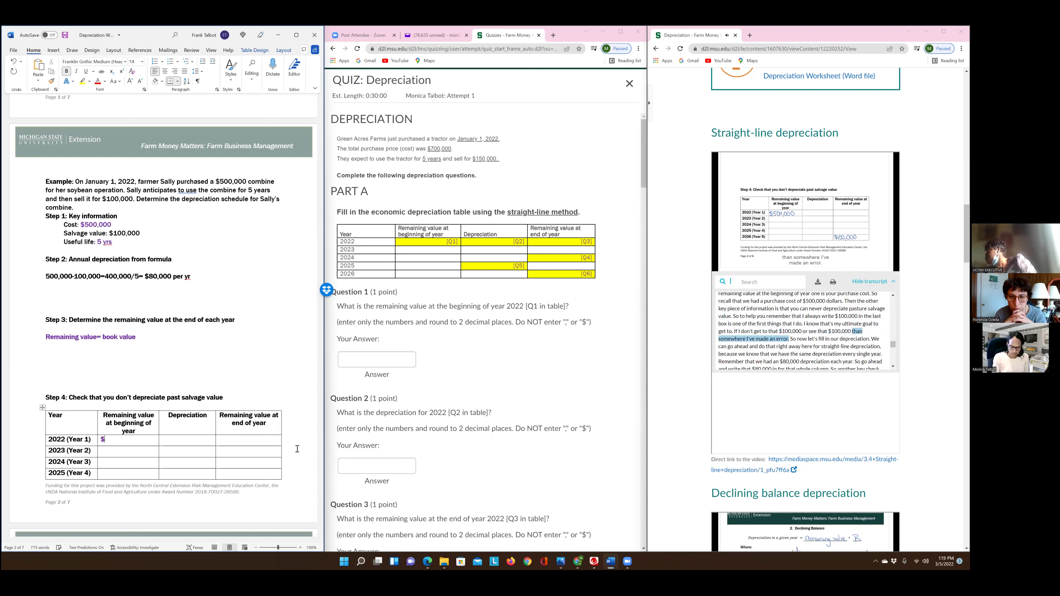
text(500)
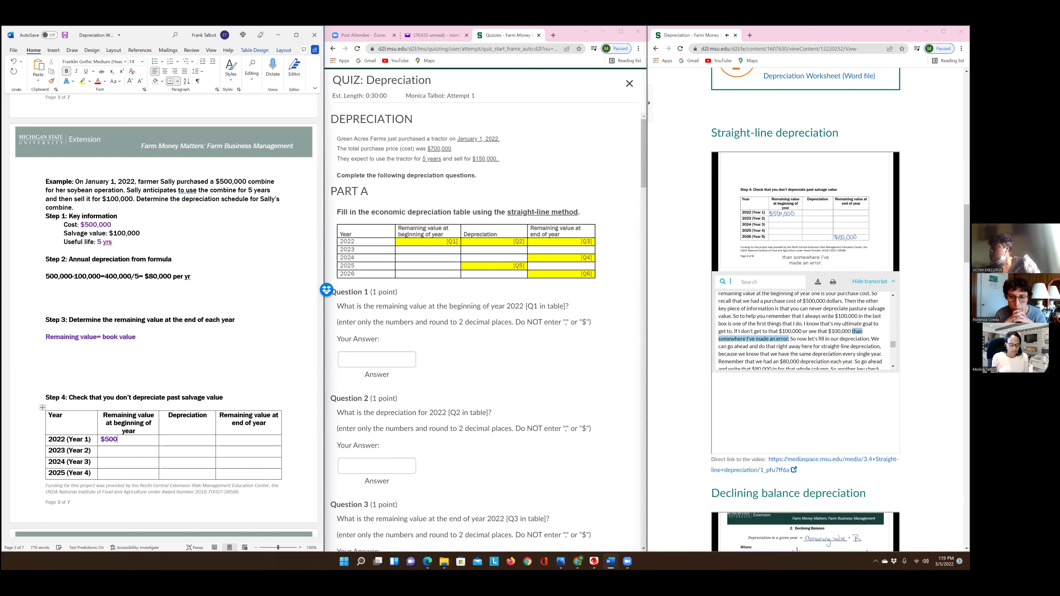
text(,000)
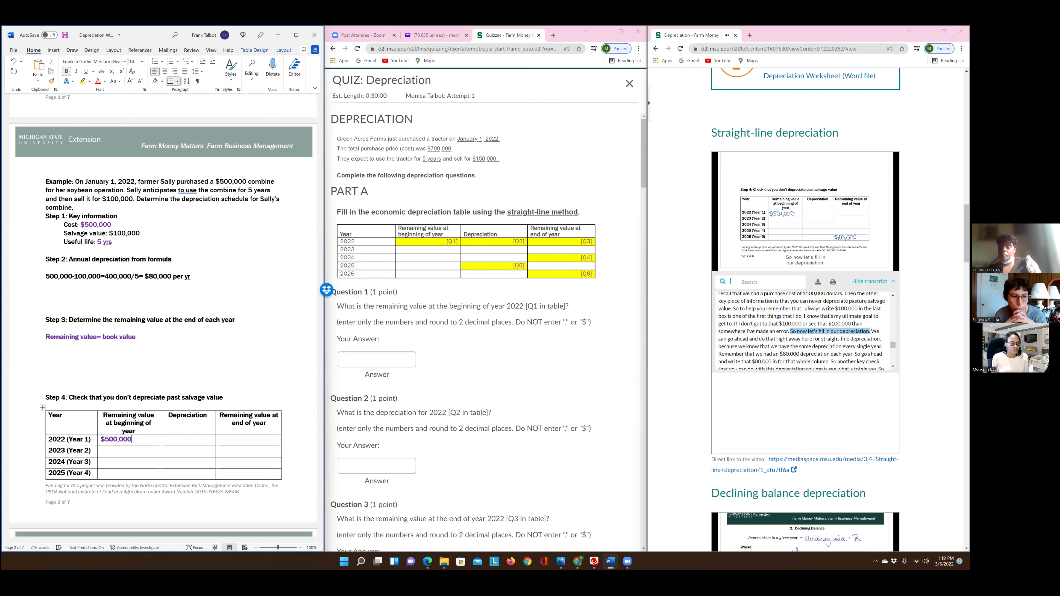
Enter $100,000 as the remaining value at the end of 2025 (Year 4) in the depreciation table
scroll(293, 464, down, 1)
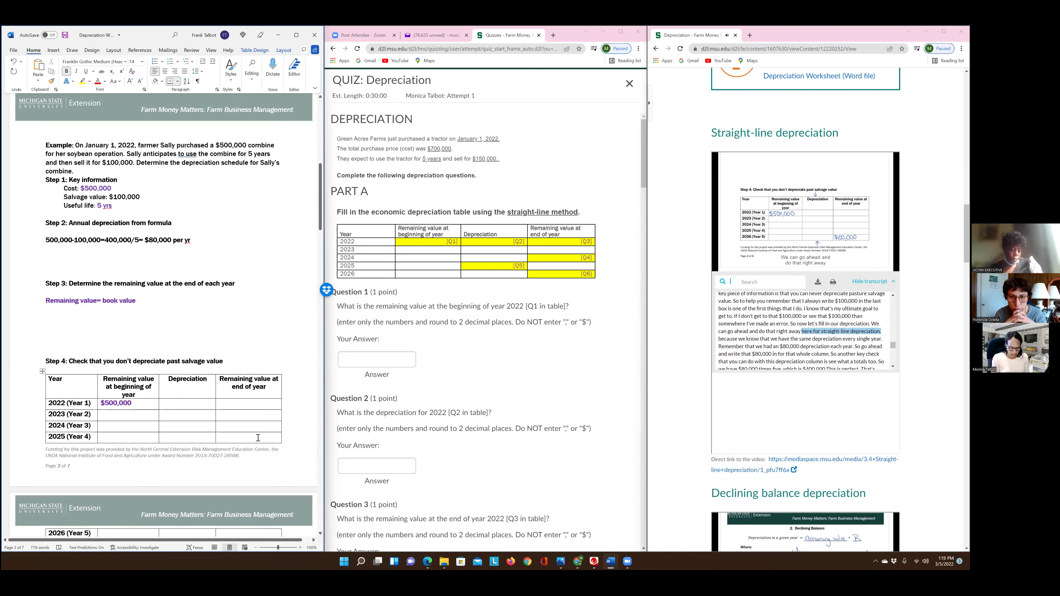
click(258, 437)
text($1)
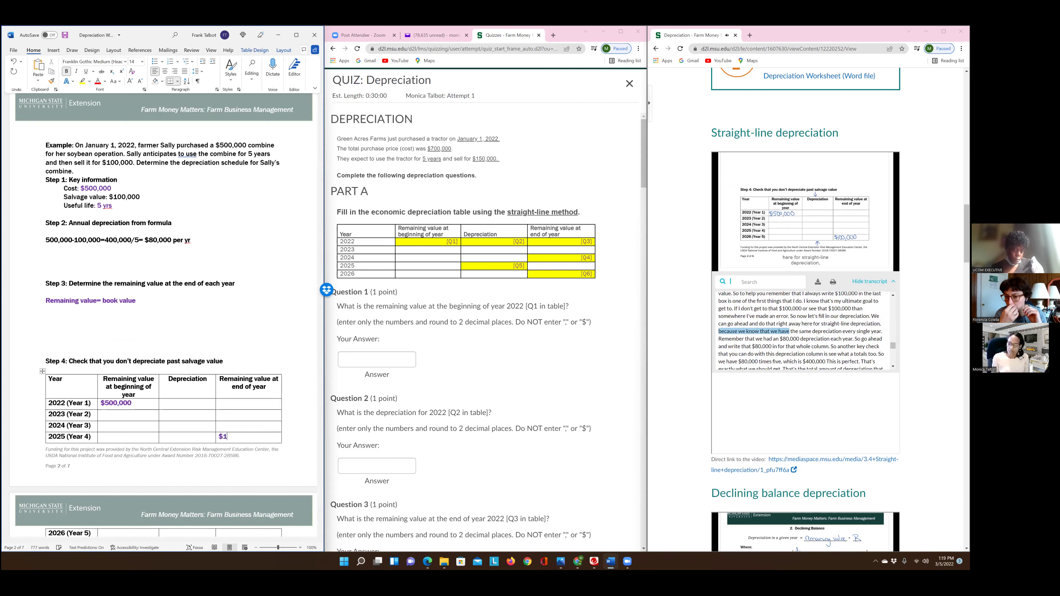
text(00,000)
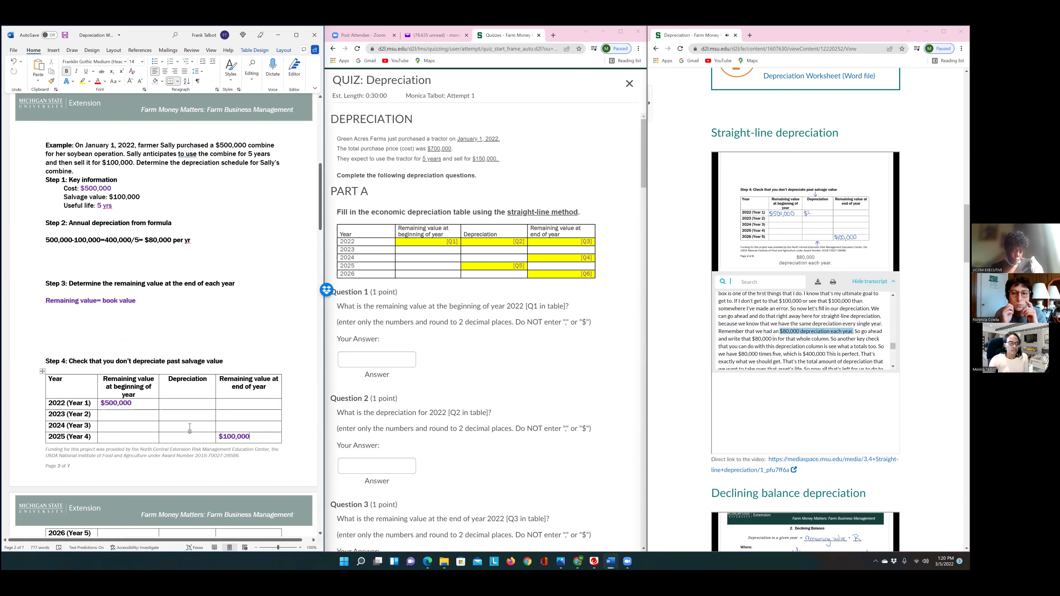
Fill in $80,000 as the depreciation for each year from 2022 (Year 1) through 2025 (Year 4)
text($80)
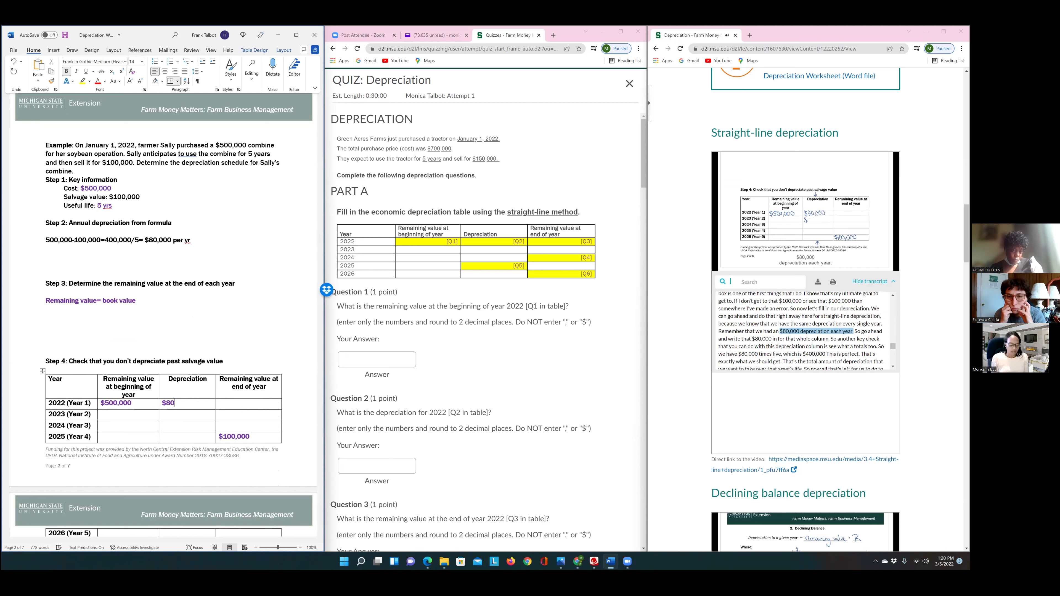
text(,000)
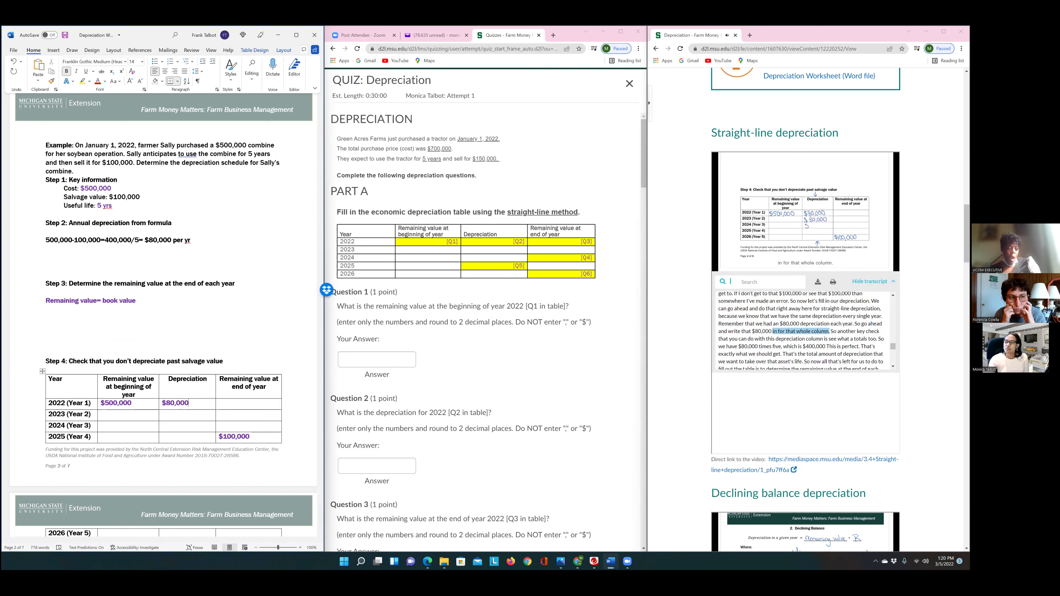
click(171, 419)
text($8)
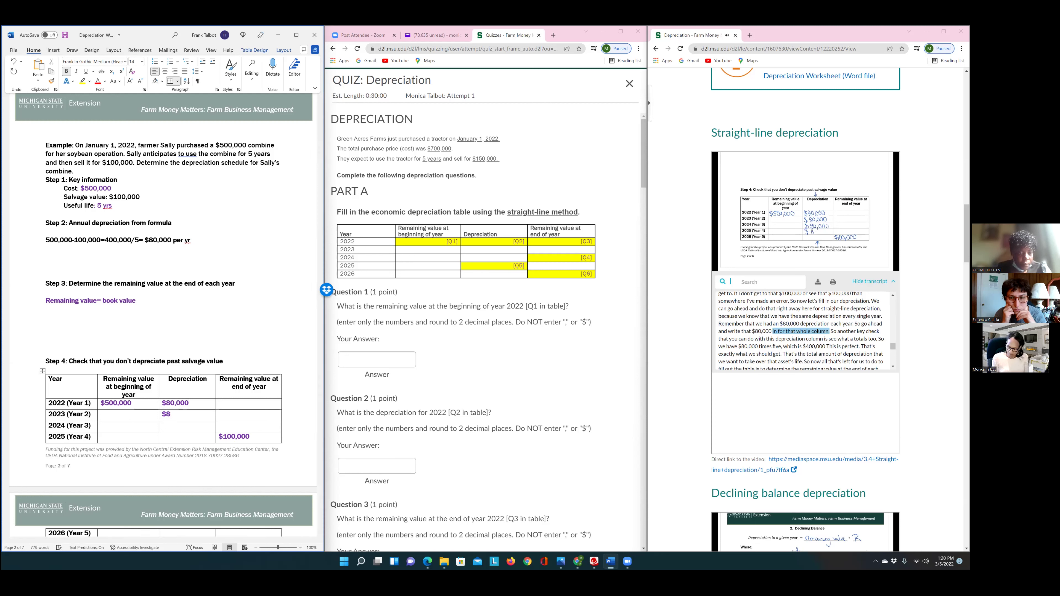
text(0,000)
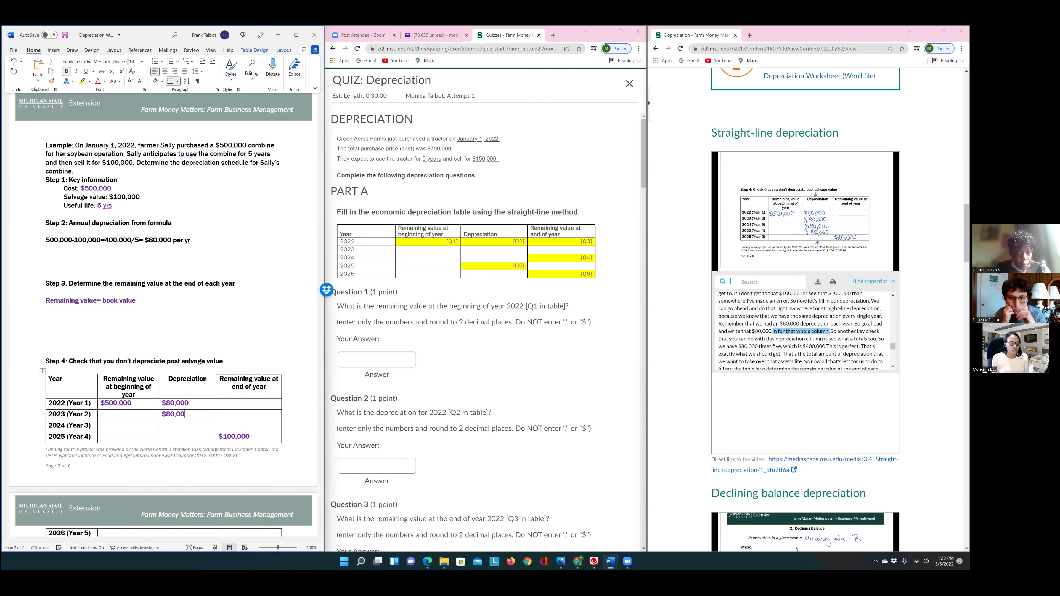
click(176, 429)
text($8)
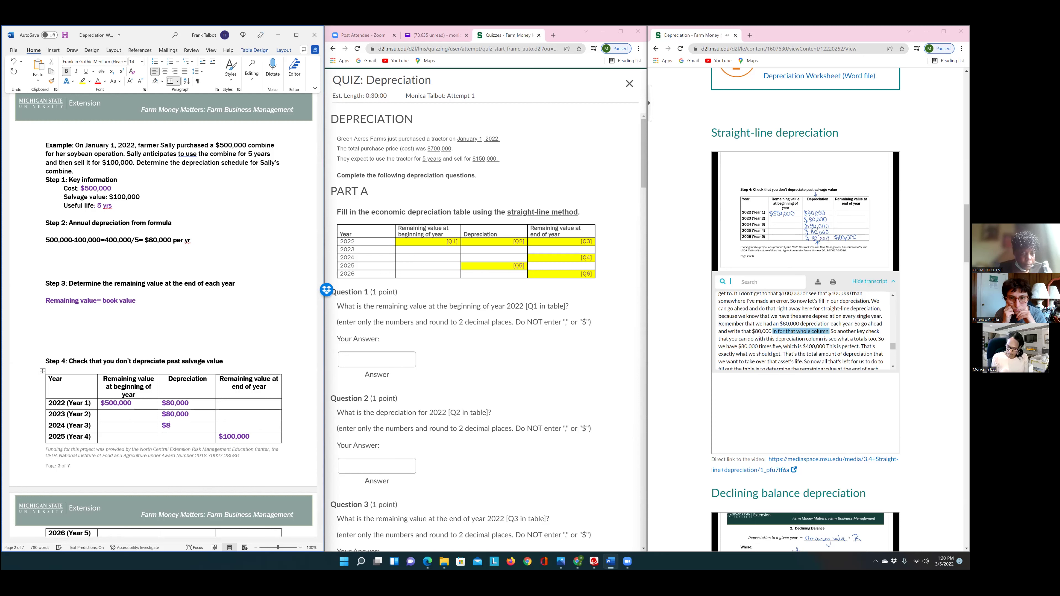
text(0,000)
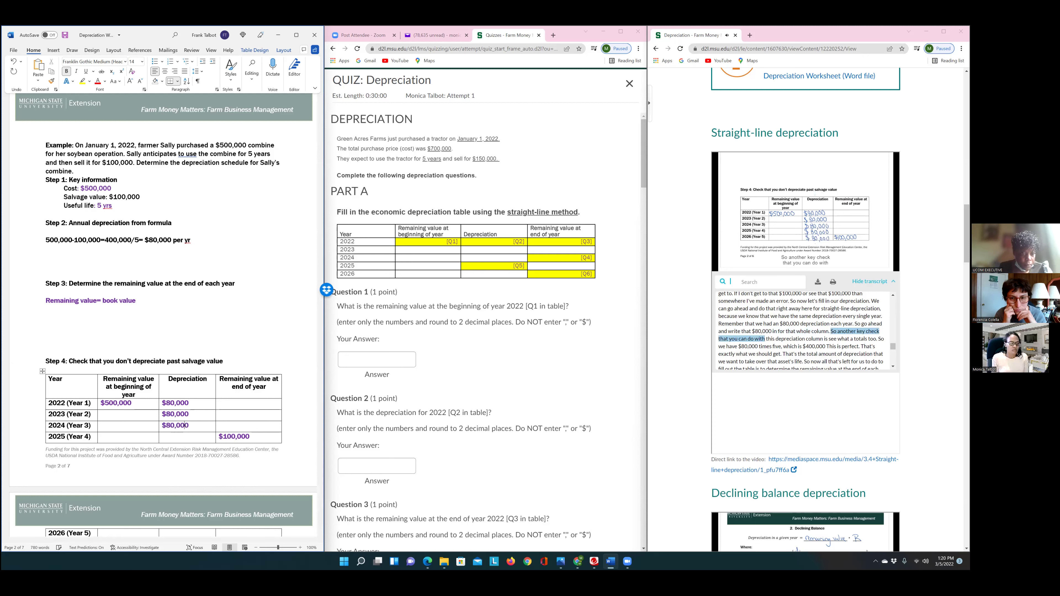
click(179, 436)
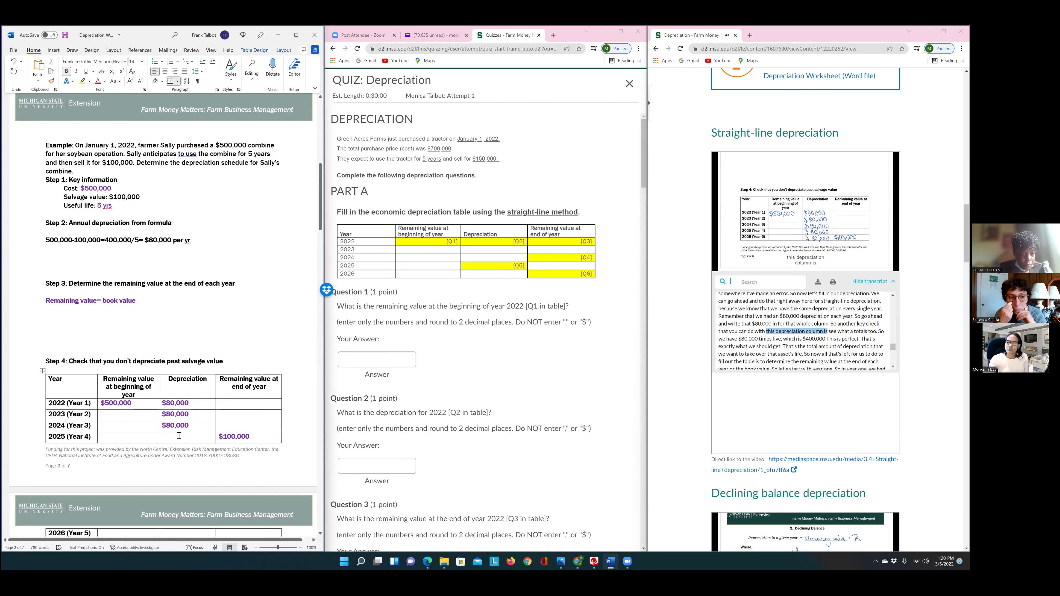
text($)
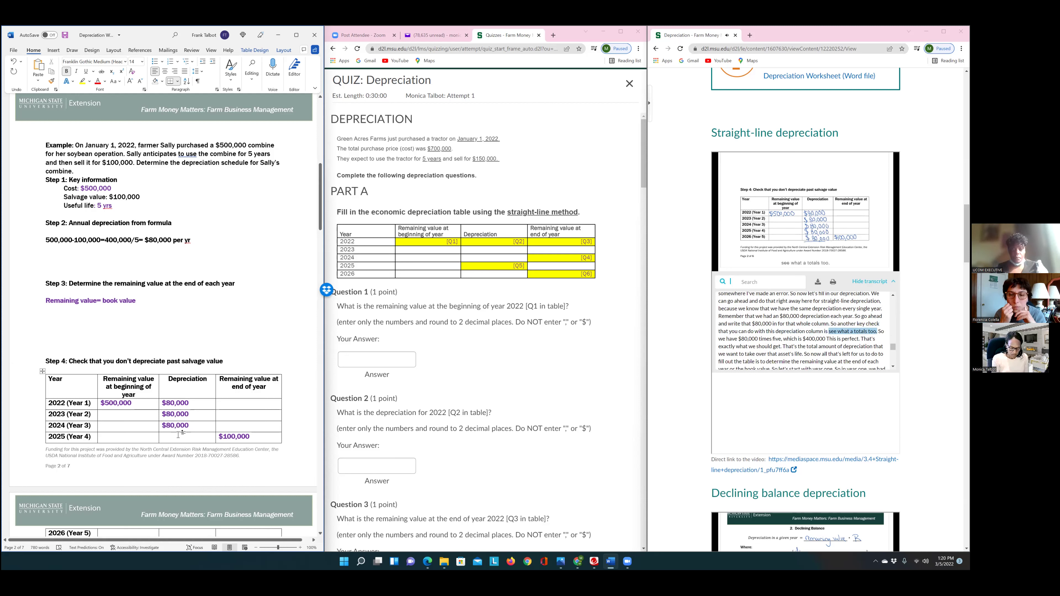
text(80)
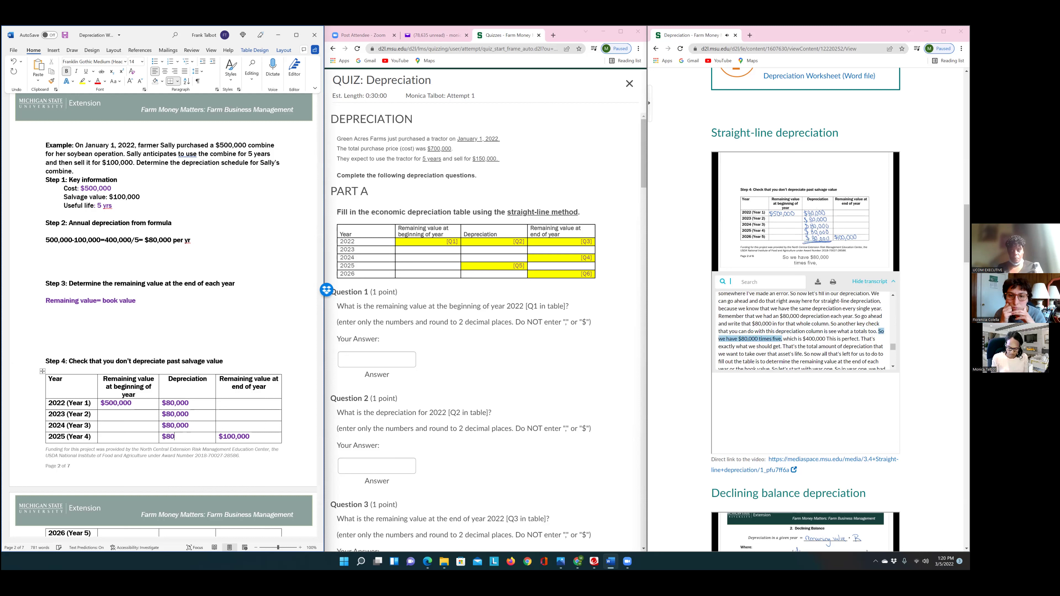
text(,000)
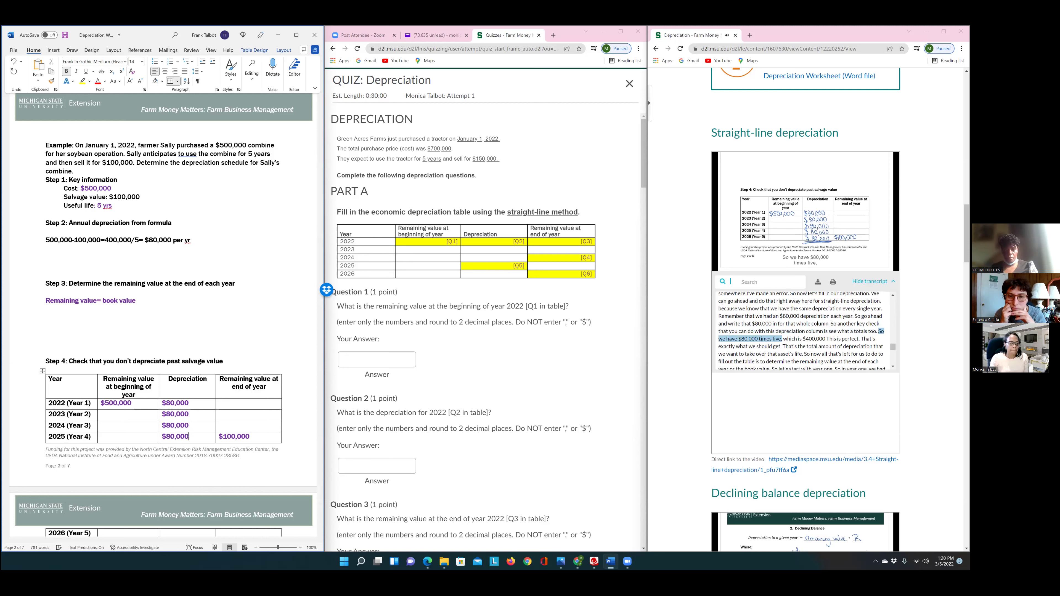
Enter $80,000 as the depreciation for 2026 (Year 5) in the table row on the following page
scroll(180, 437, down, 1)
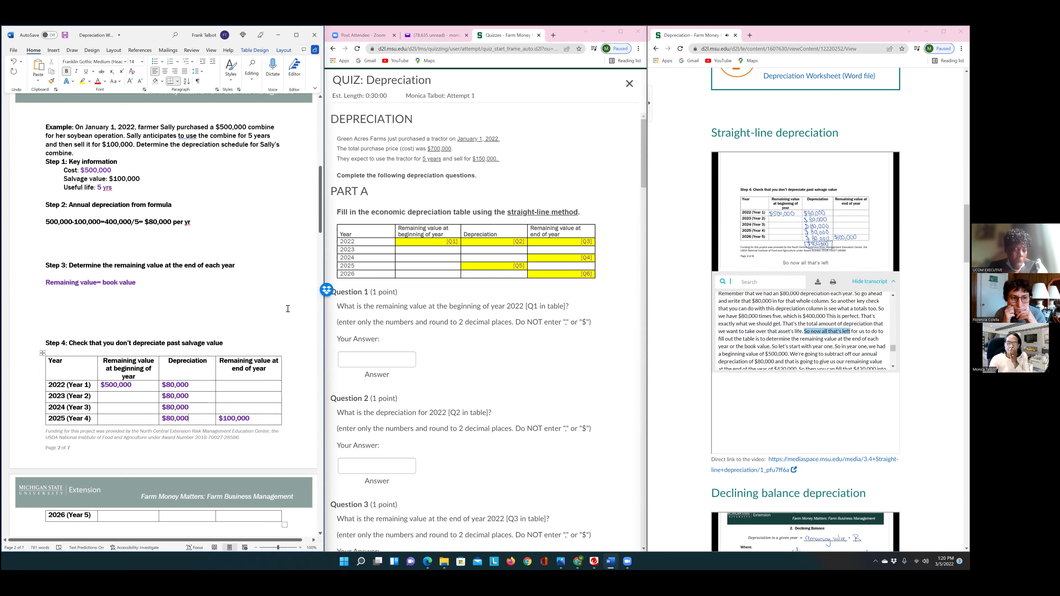
click(424, 241)
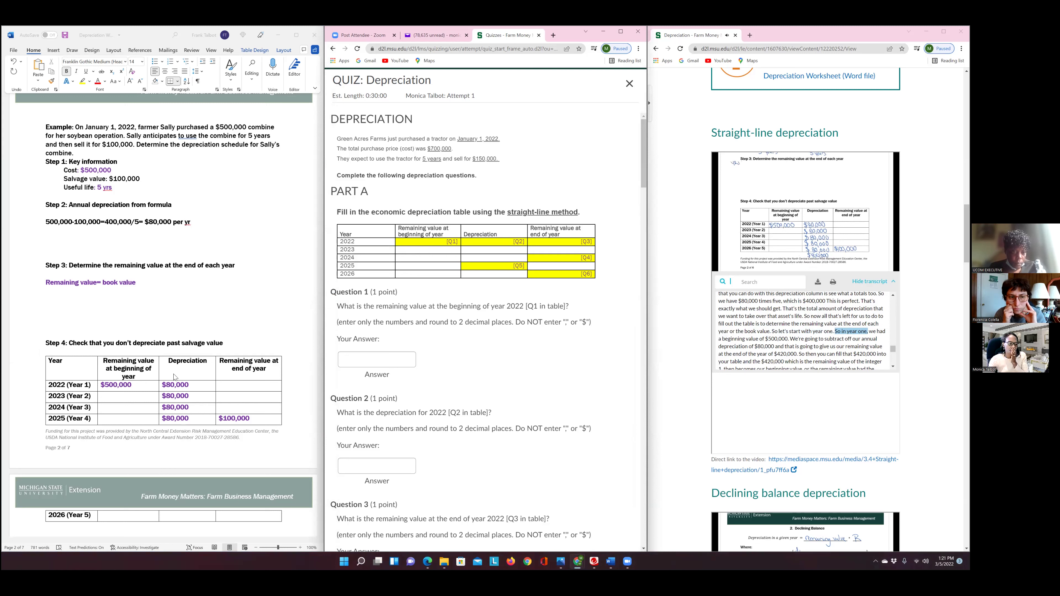
scroll(107, 486, down, 1)
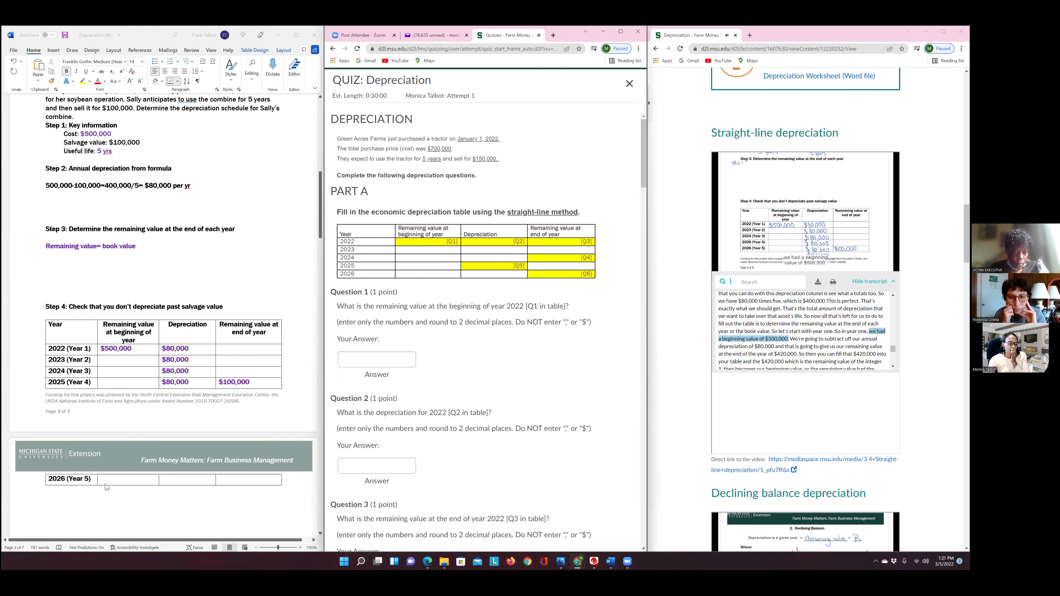
click(171, 481)
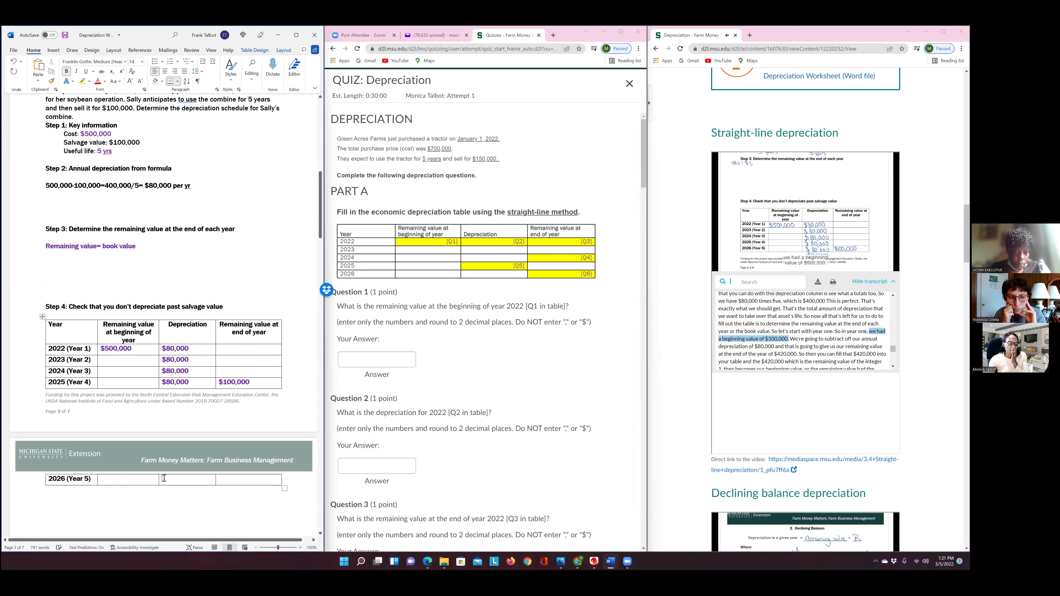
text($)
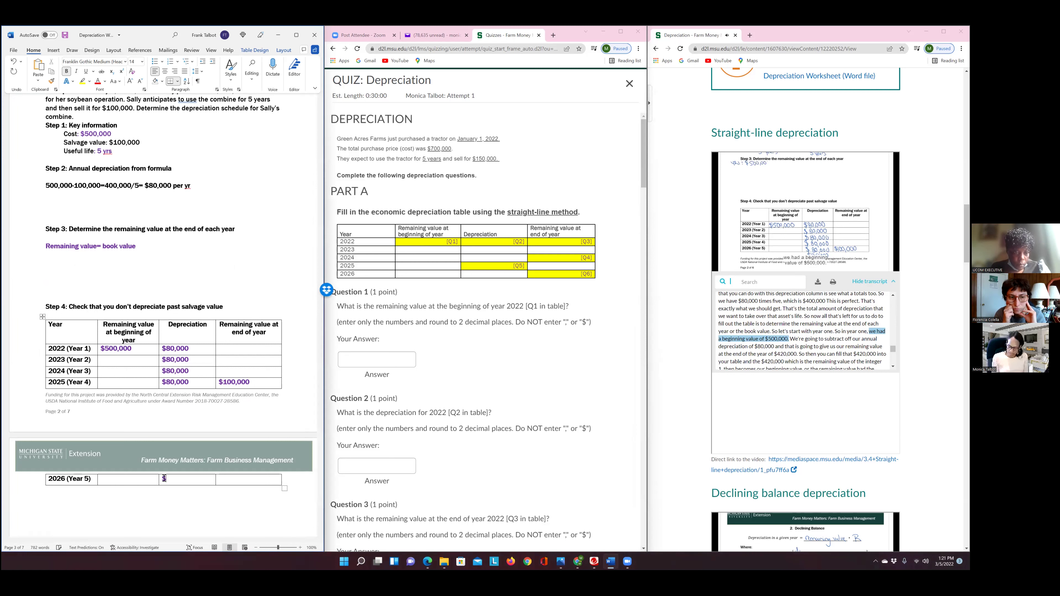
text(80,000)
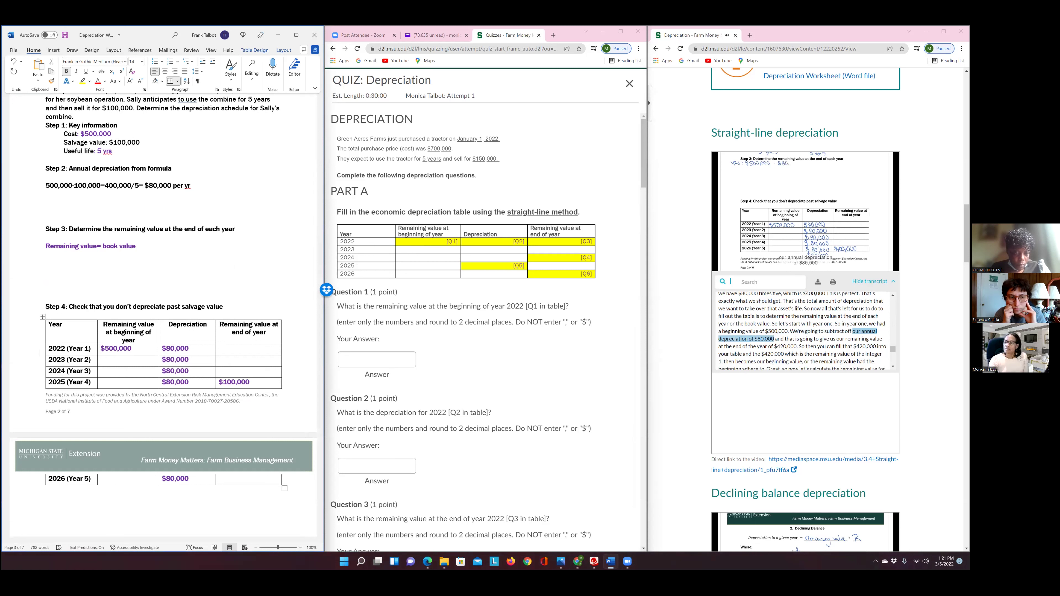
Clear the end-of-year value for 2025 (Year 4) and enter $100,000 as the remaining value at the end of 2026 (Year 5)
click(256, 383)
key(BackSpace)
key(BackSpace)
key(BackSpace)
key(BackSpace)
key(BackSpace)
key(BackSpace)
key(BackSpace)
key(BackSpace)
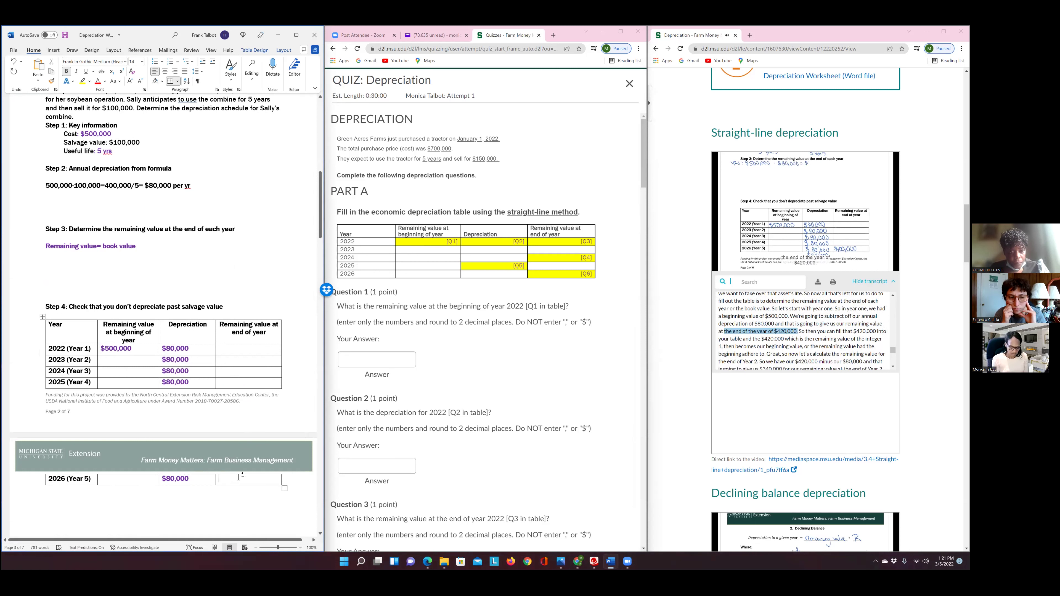
text($100,000)
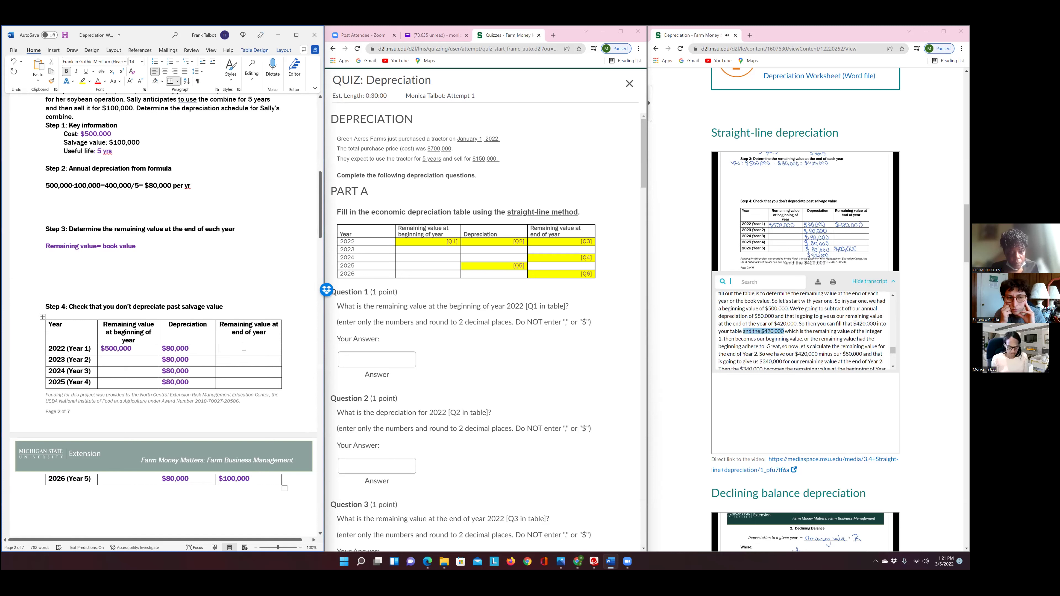
Enter $420,000 as the remaining value at the end of 2022 (Year 1) and at the beginning of 2023 (Year 2)
text($42)
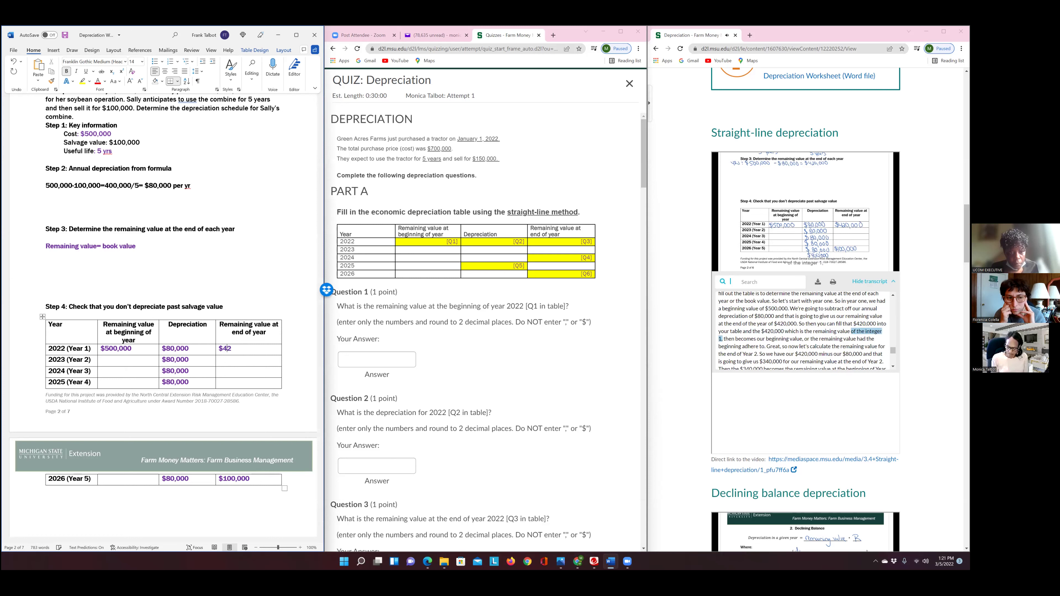
text(0,000)
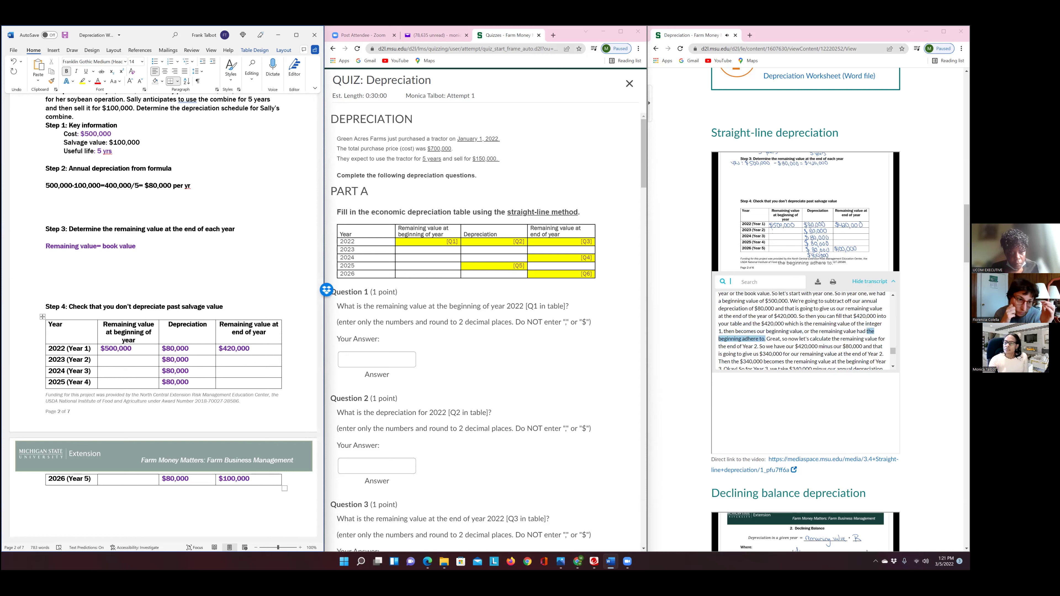
click(108, 358)
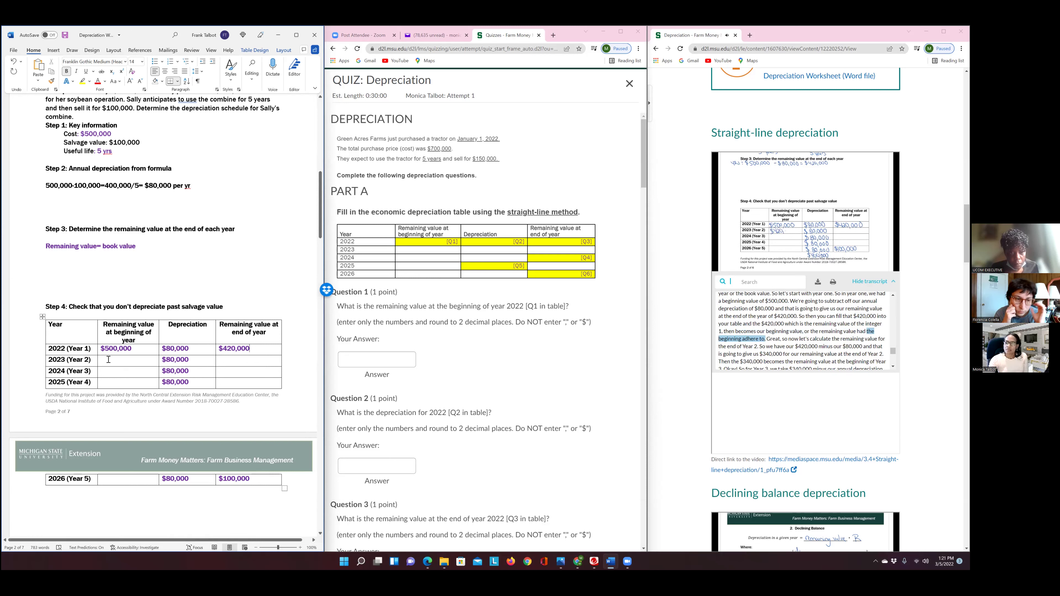
text($420)
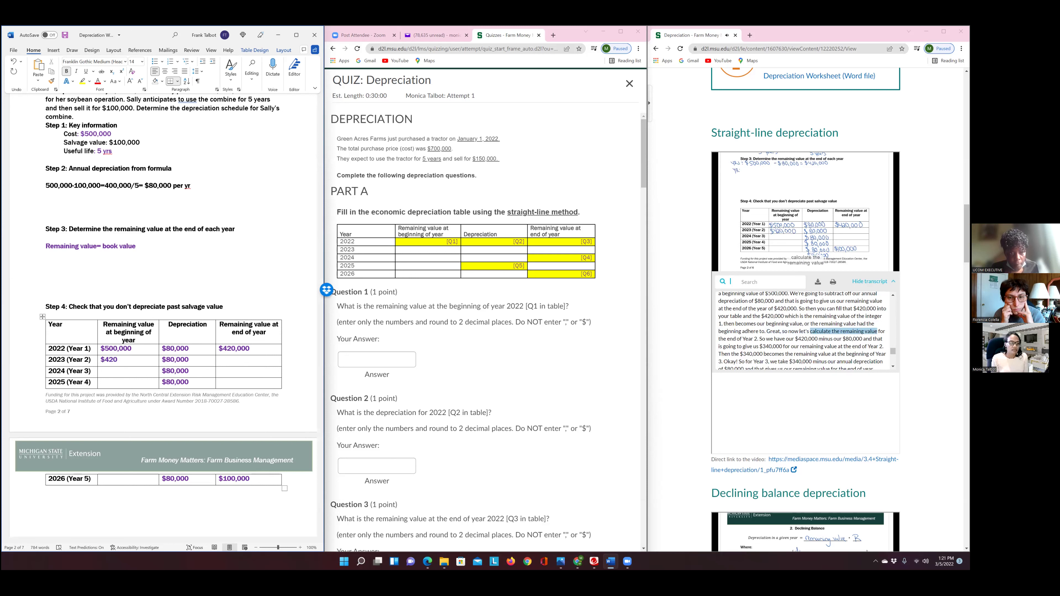
text(,000)
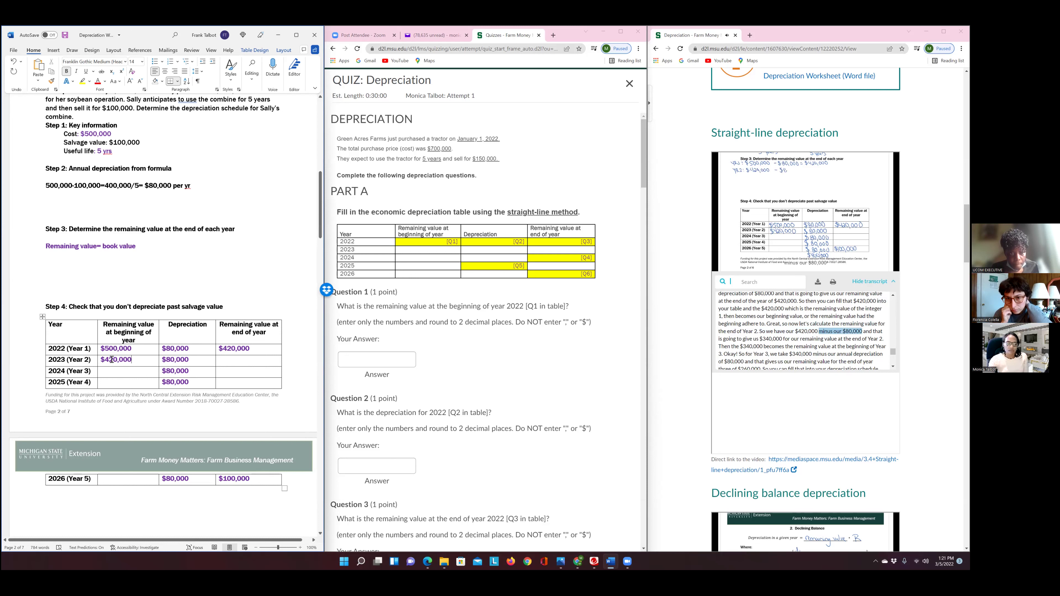
Enter $340,000 as the remaining value at the end of 2023 (Year 2) and at the beginning of 2024 (Year 3)
click(232, 360)
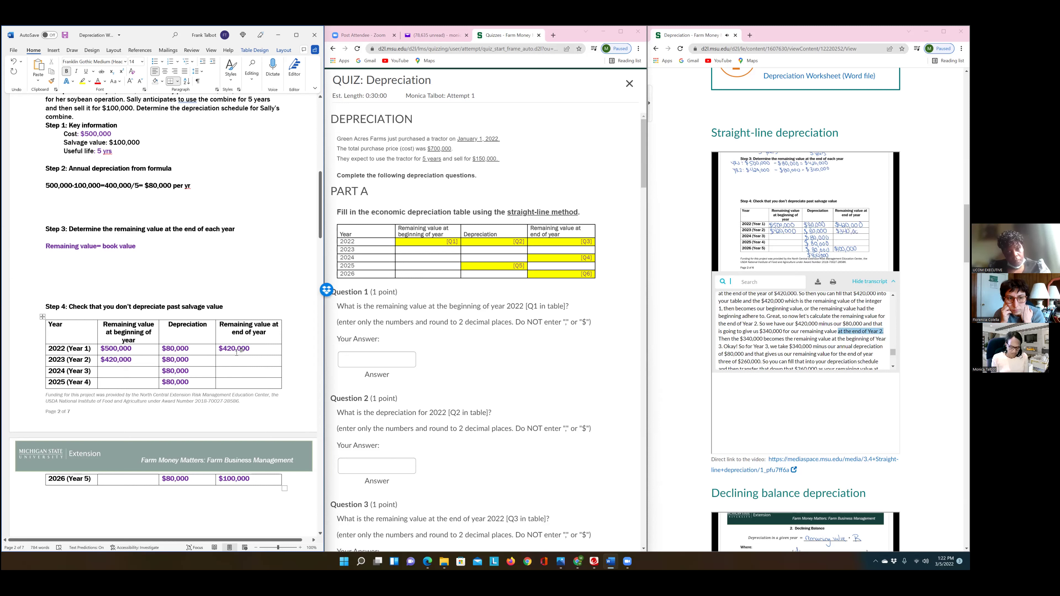
text($34)
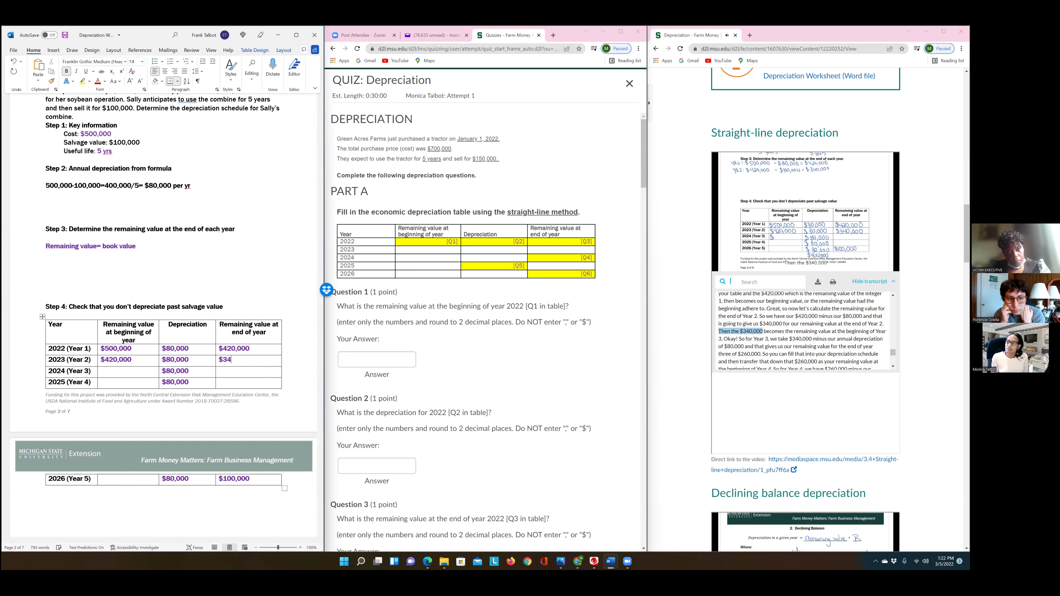
text(0,000)
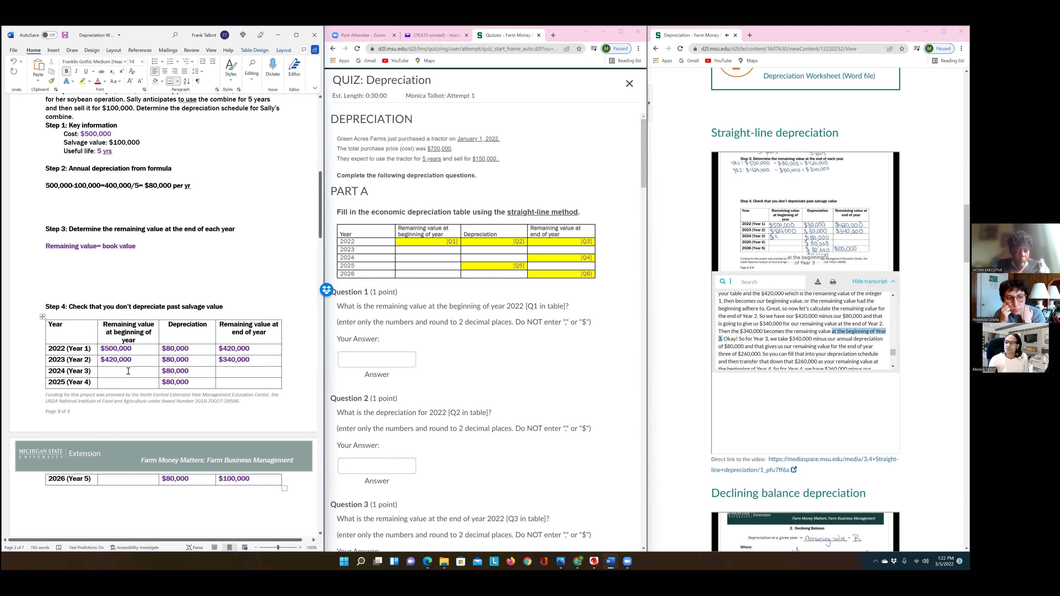
text($)
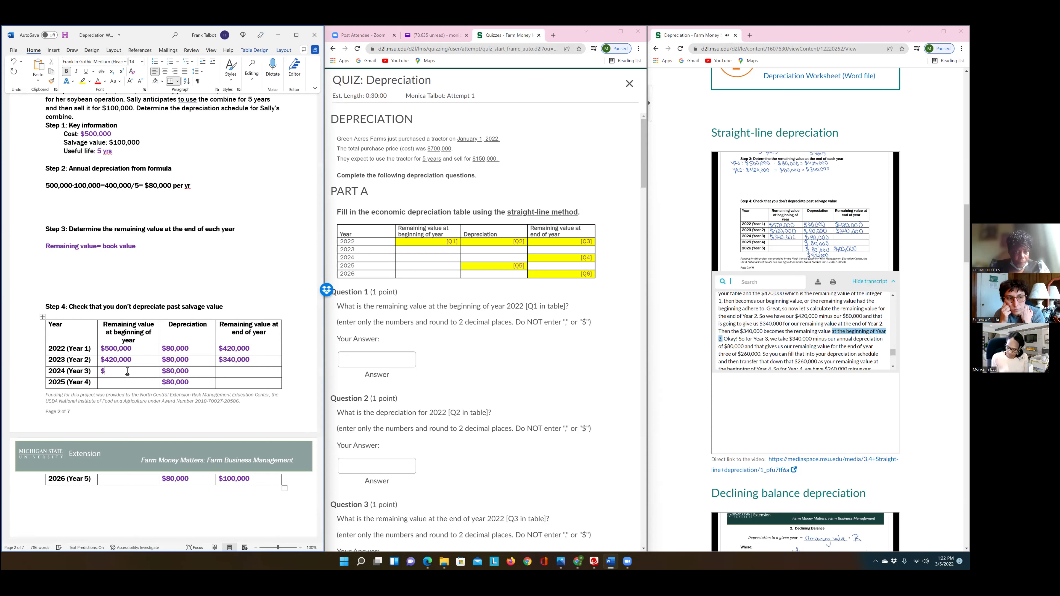
text(340)
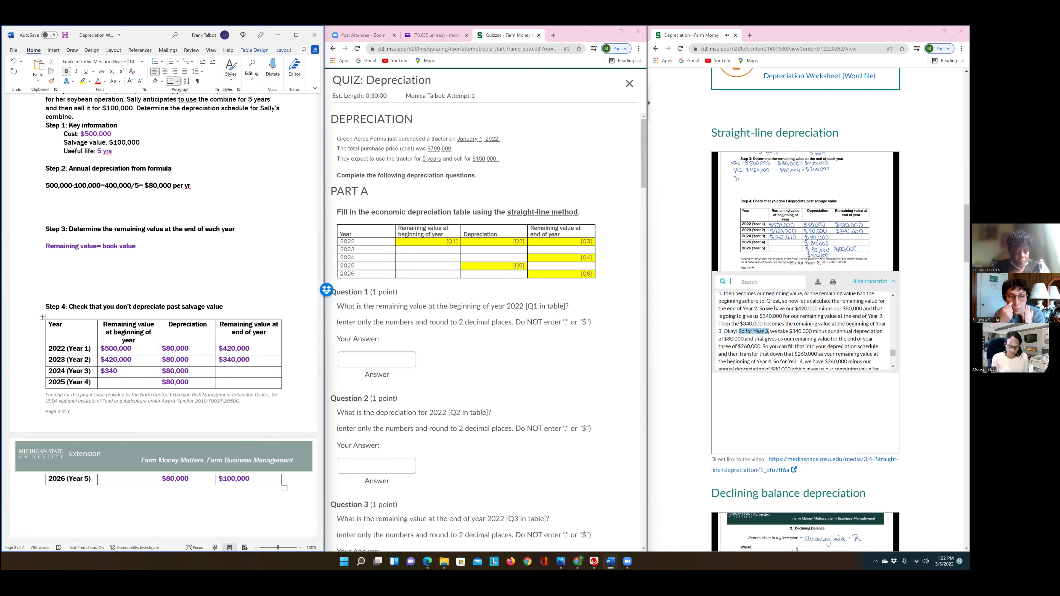
text(,000)
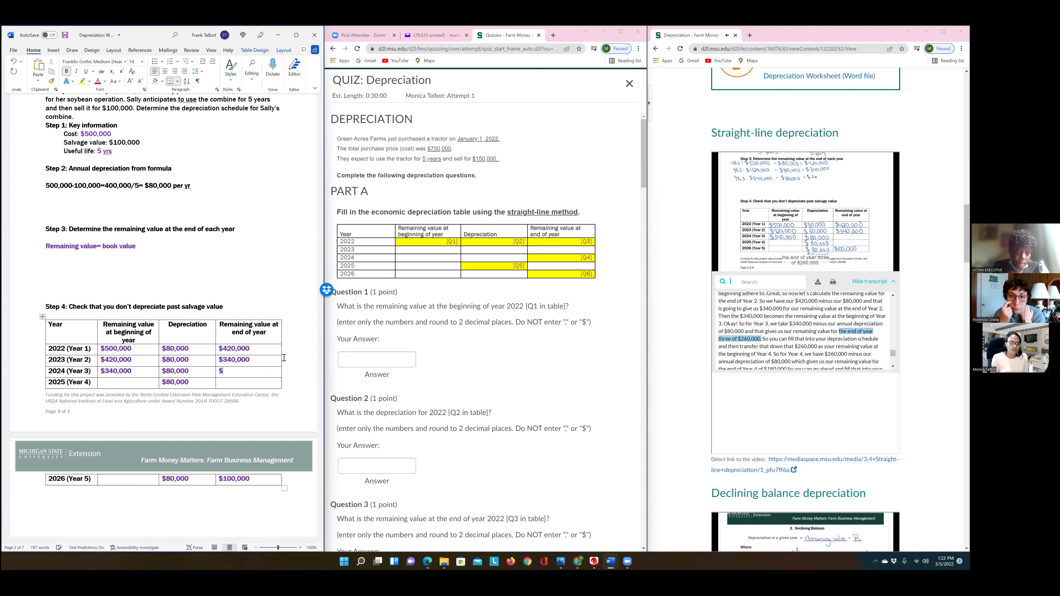
Enter $260,000 as the remaining value at the end of 2024 (Year 3) and at the beginning of 2025 (Year 4)
text($26)
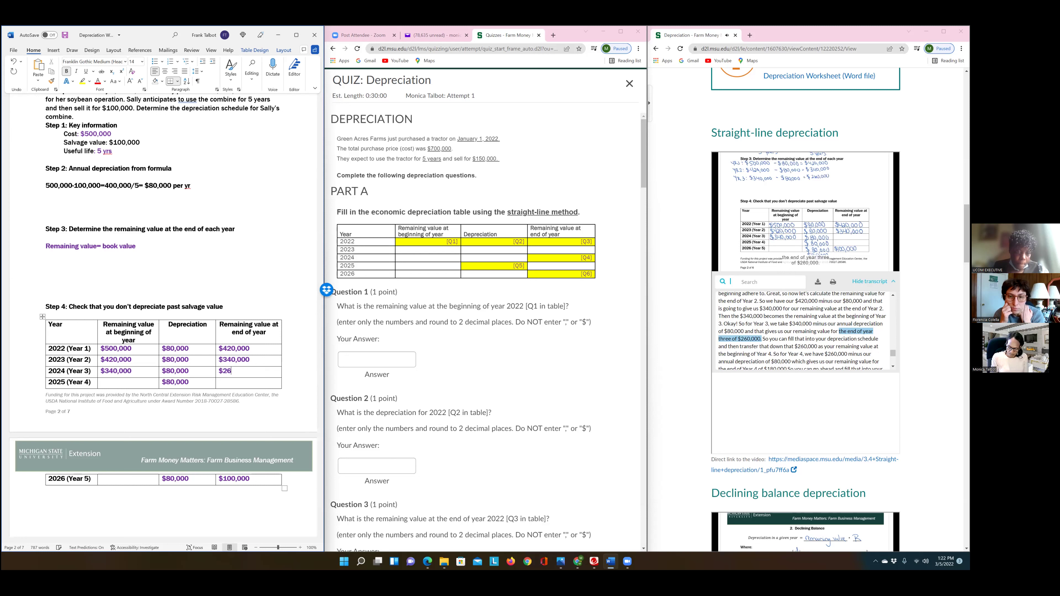
text(0,000)
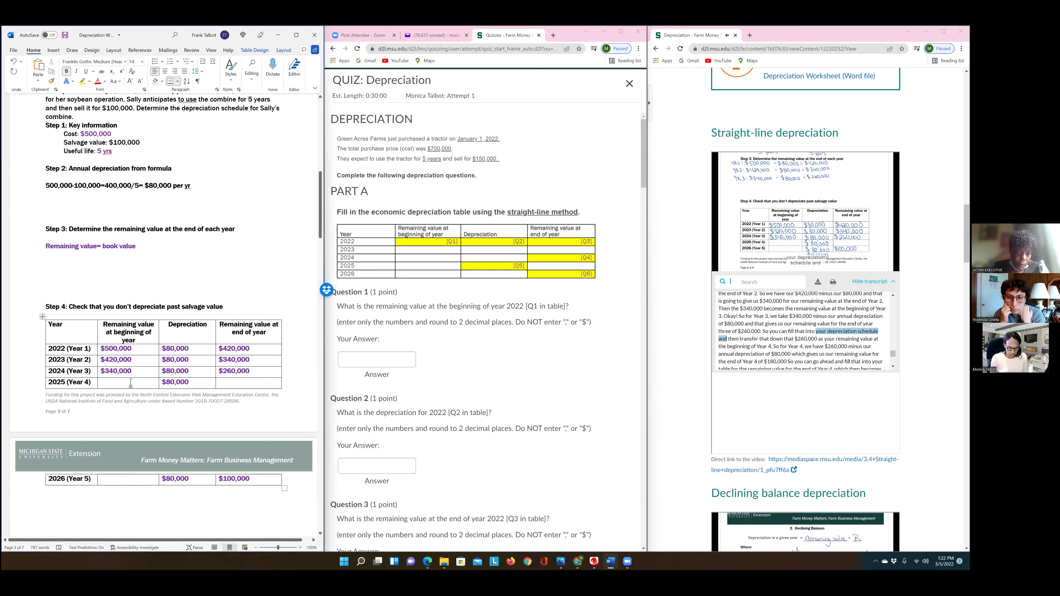
text($260,000)
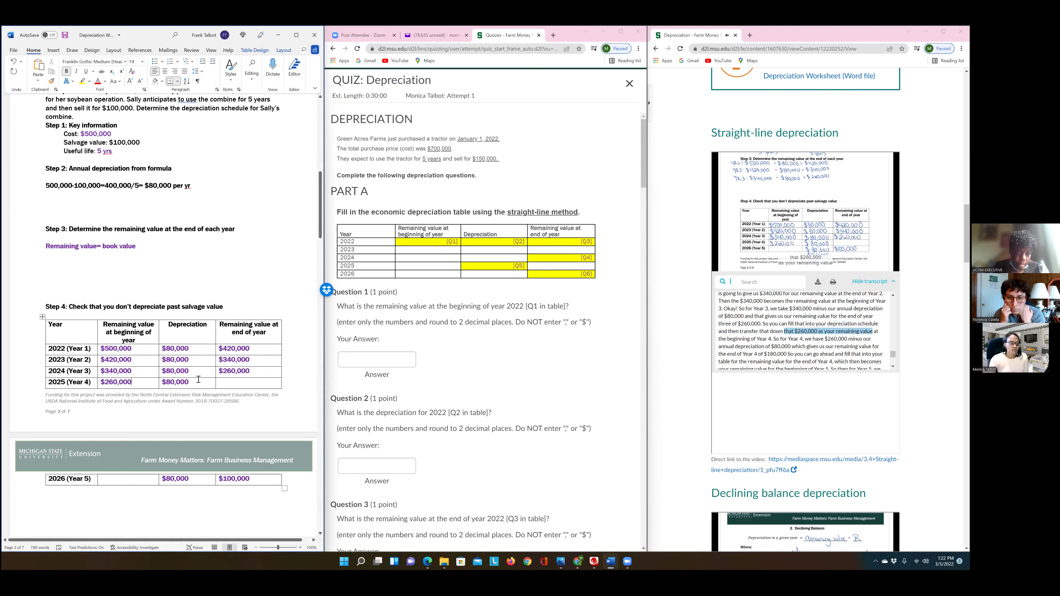
Enter $180,000 as the remaining value at the end of 2025 (Year 4) and at the beginning of 2026 (Year 5)
click(234, 381)
text($)
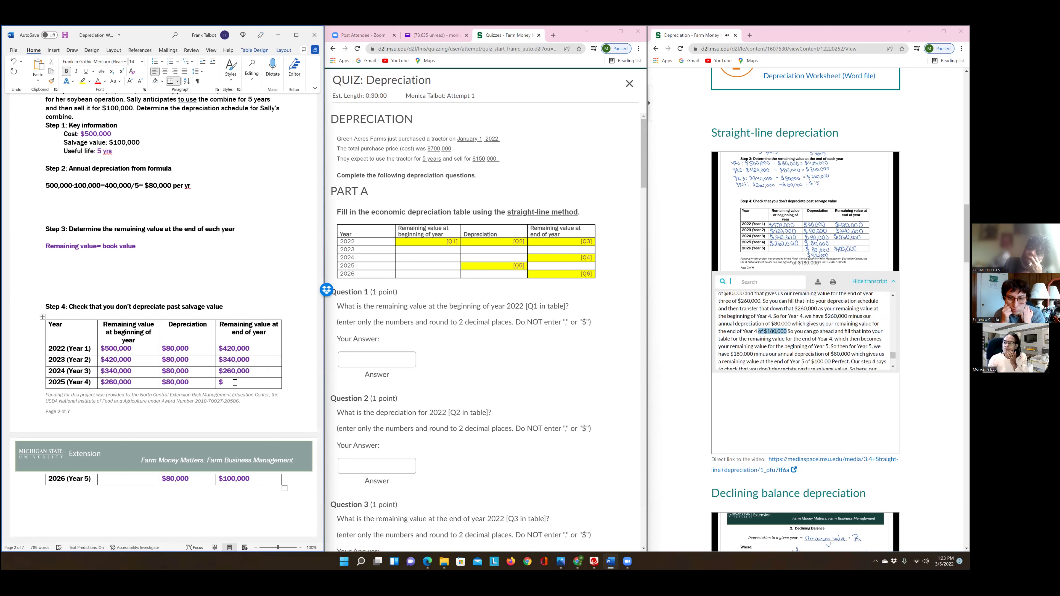
text(180,00)
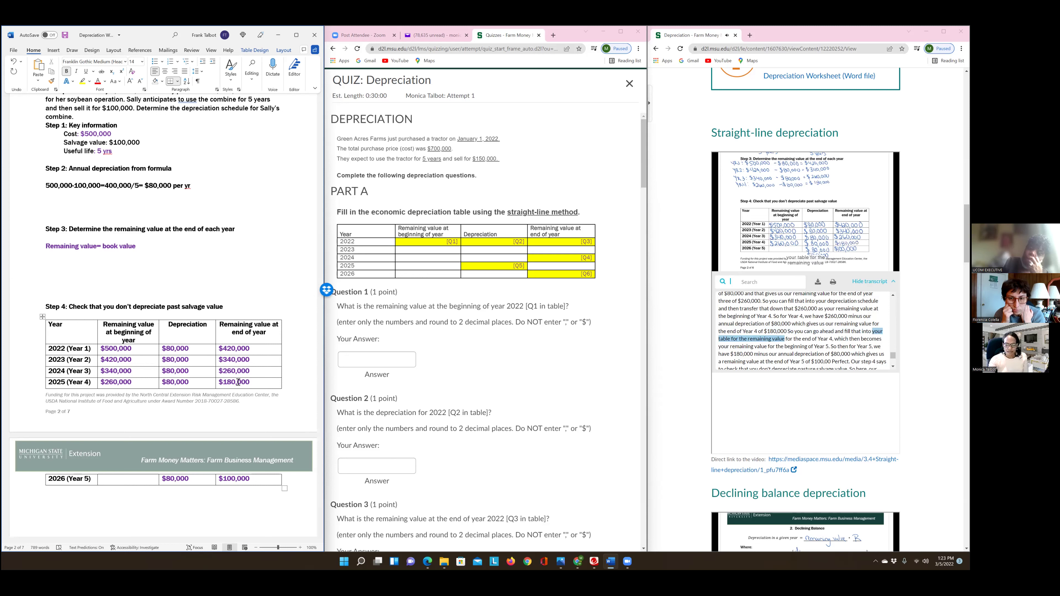
scroll(239, 382, down, 1)
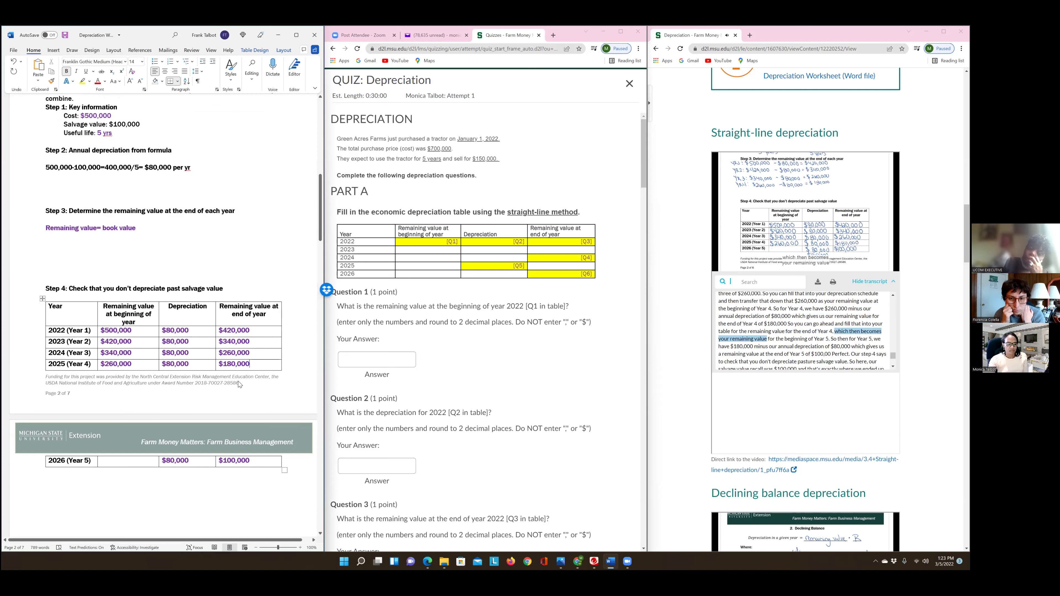
scroll(239, 384, down, 1)
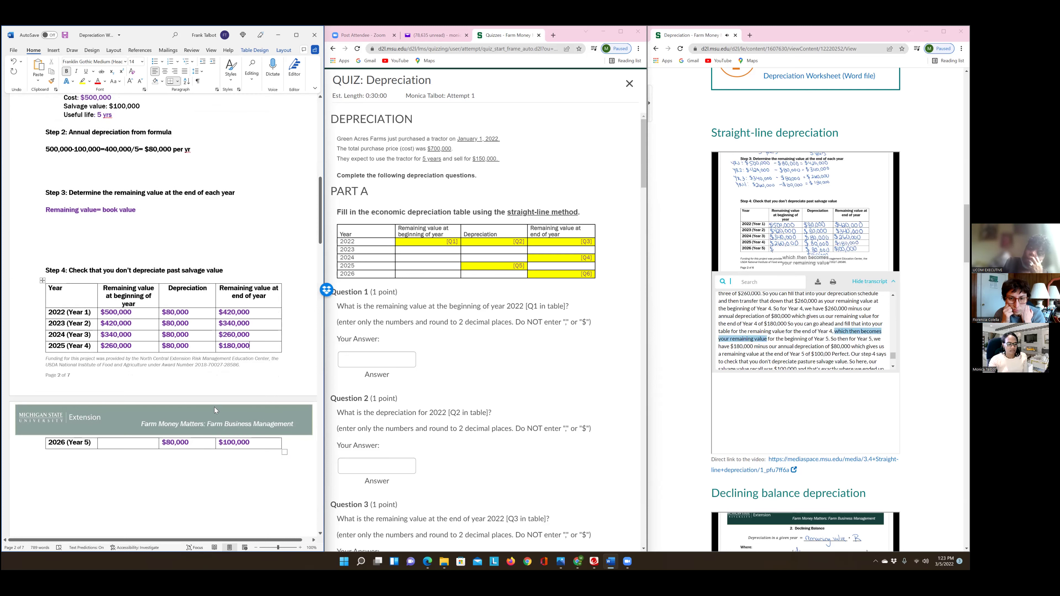
click(116, 439)
text($18)
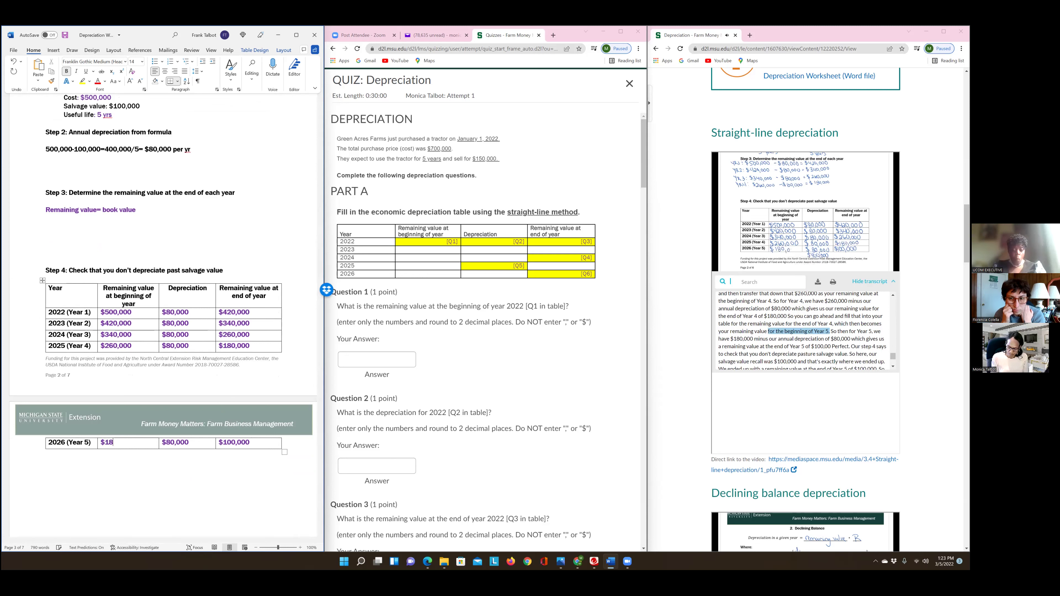
text(0,000)
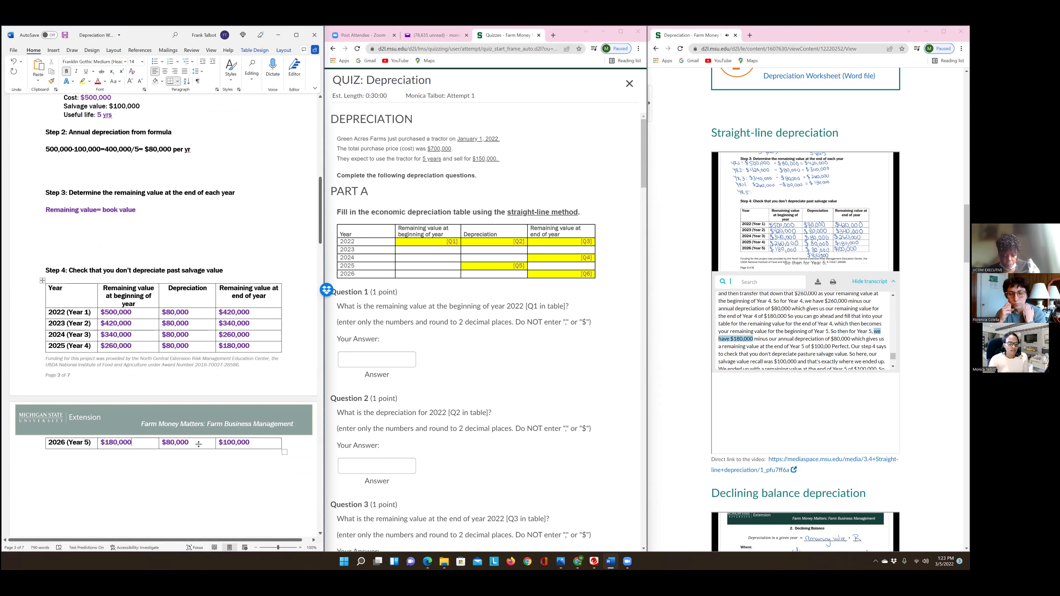
Write the total depreciation of $400,000 directly below the Depreciation column of the finished schedule
scroll(217, 462, down, 1)
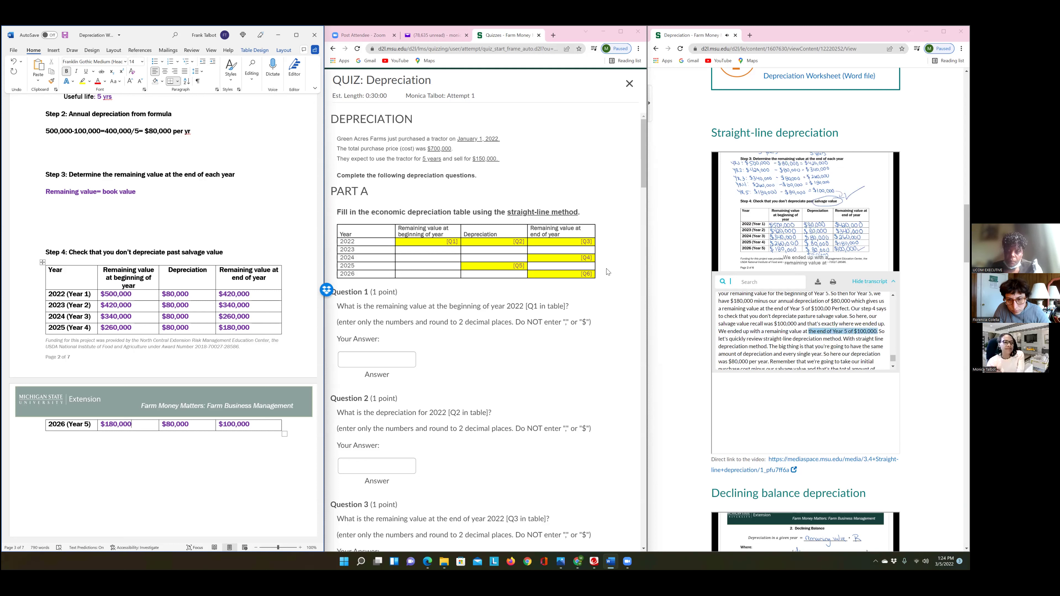
scroll(200, 127, up, 3)
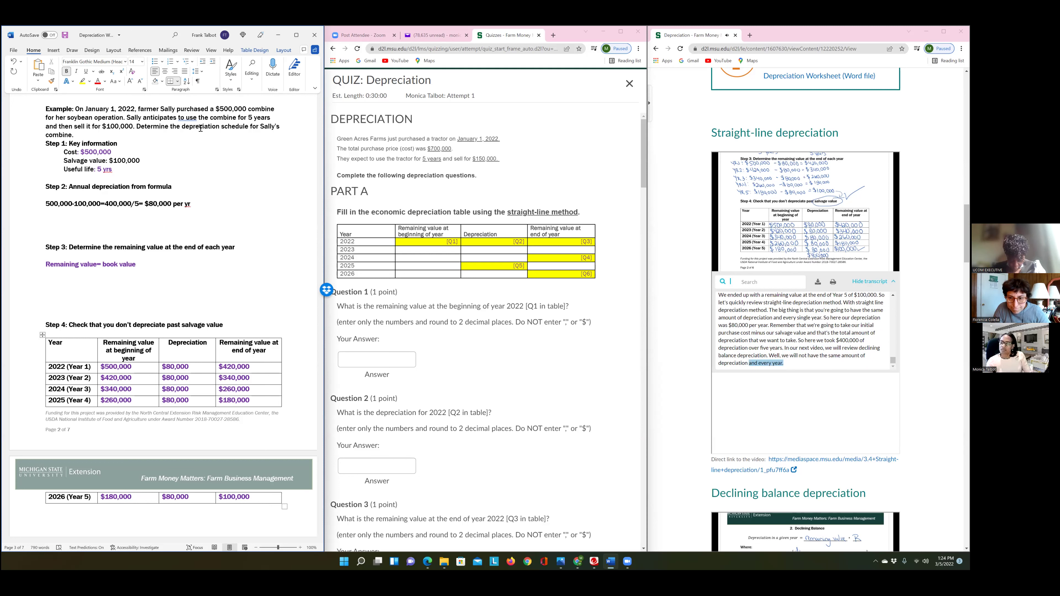
scroll(151, 242, down, 1)
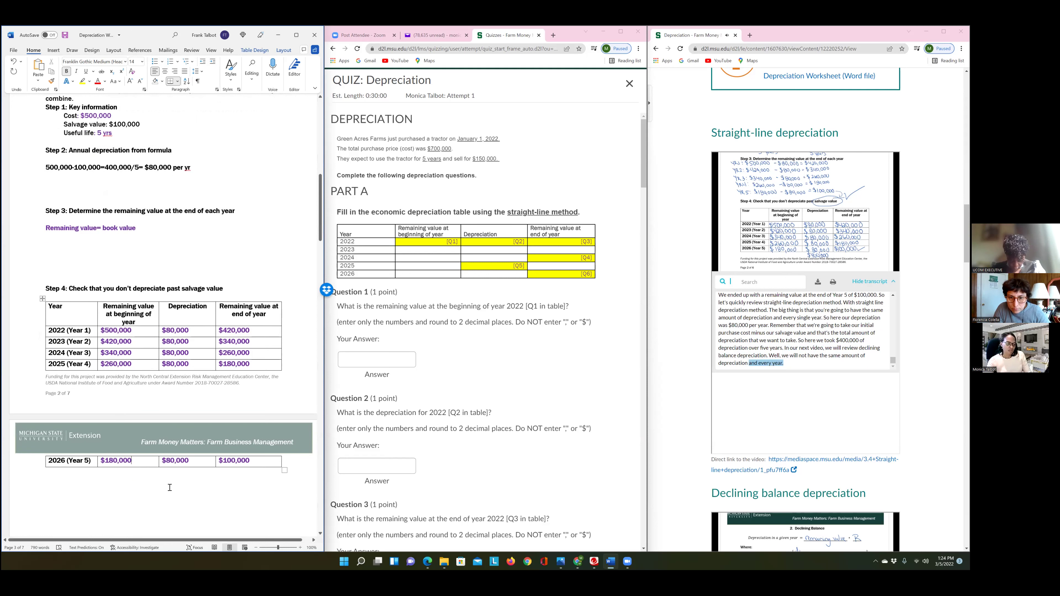
click(163, 472)
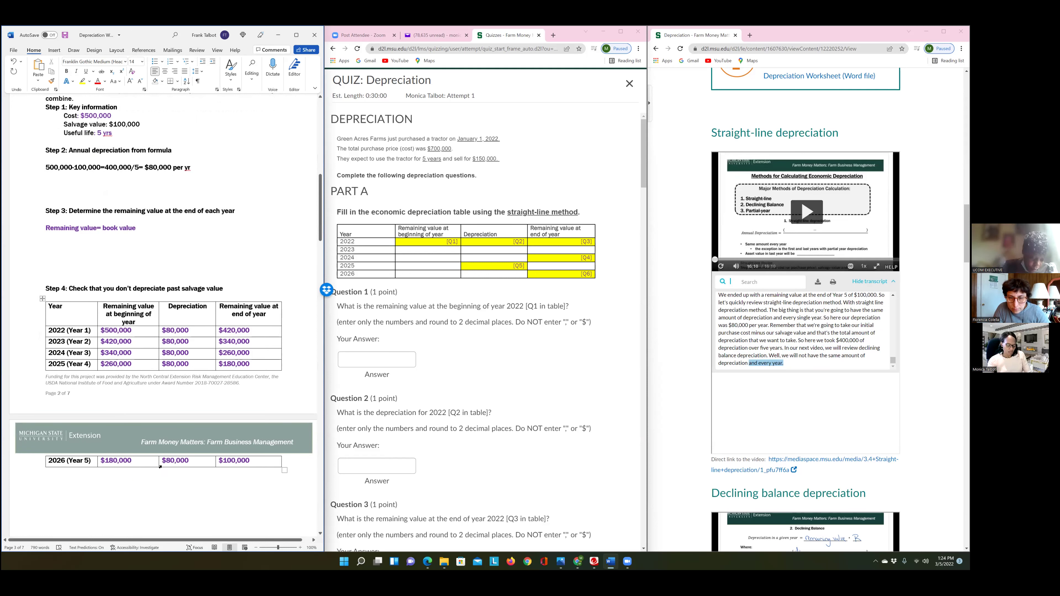
text($)
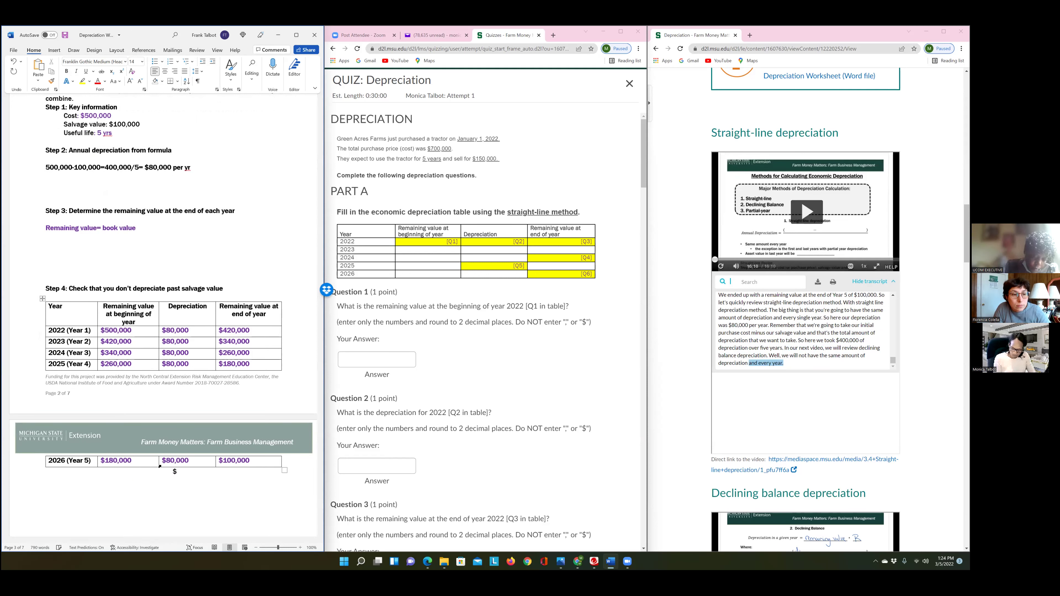
text(400,00)
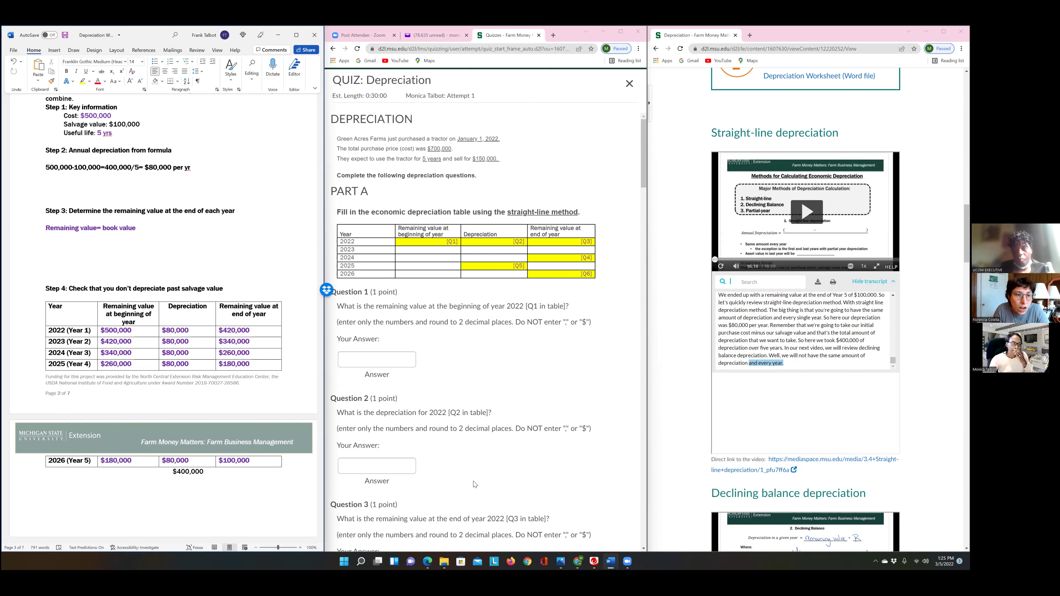
Read through the depreciation quiz from the Part A straight-line questions to the Part B partial-year questions
click(412, 246)
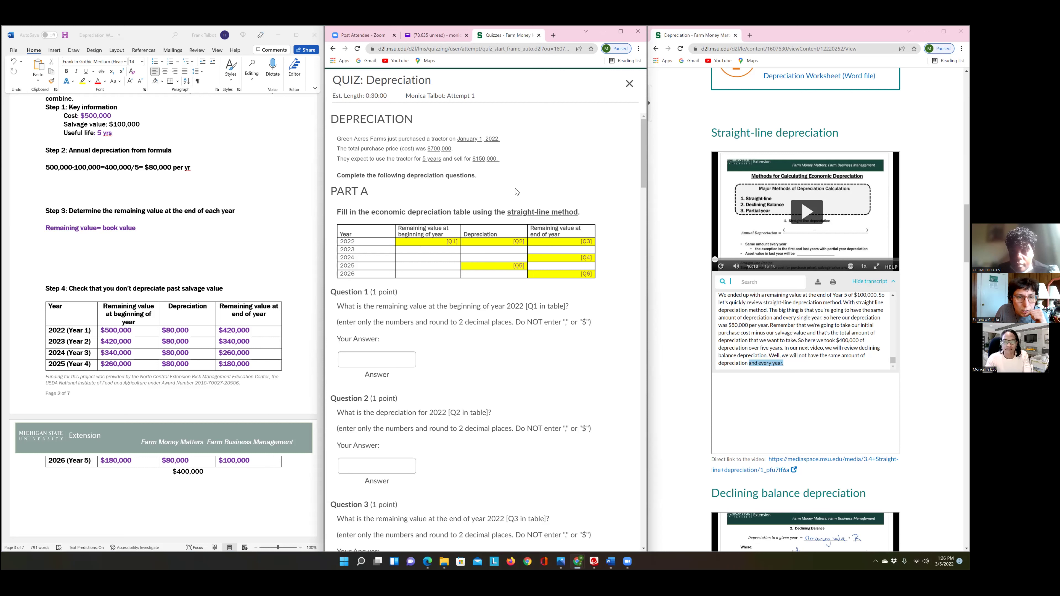
scroll(516, 194, down, 3)
scroll(516, 194, down, 3)
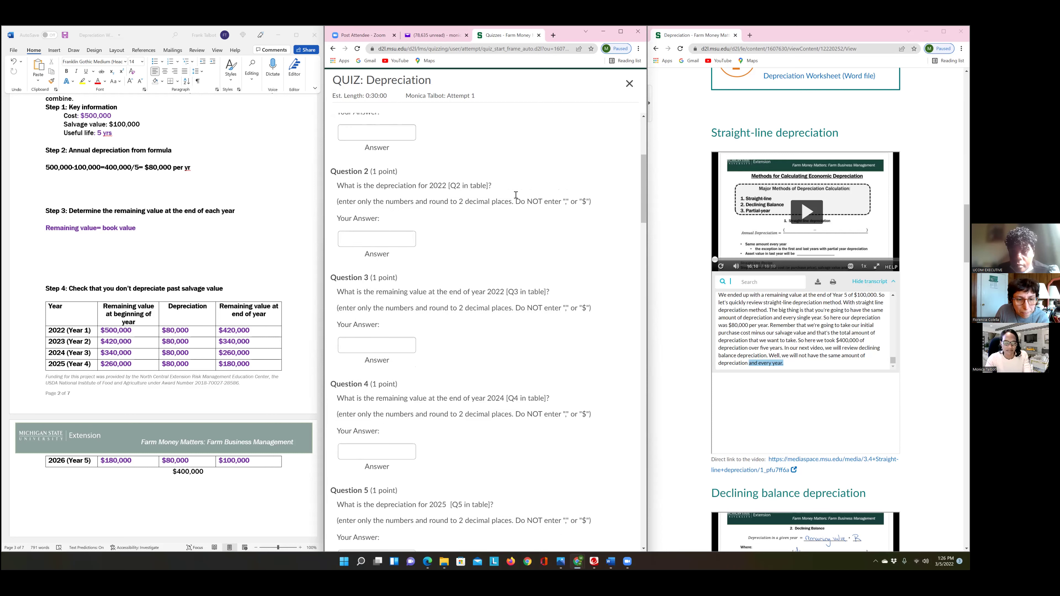
scroll(516, 195, down, 8)
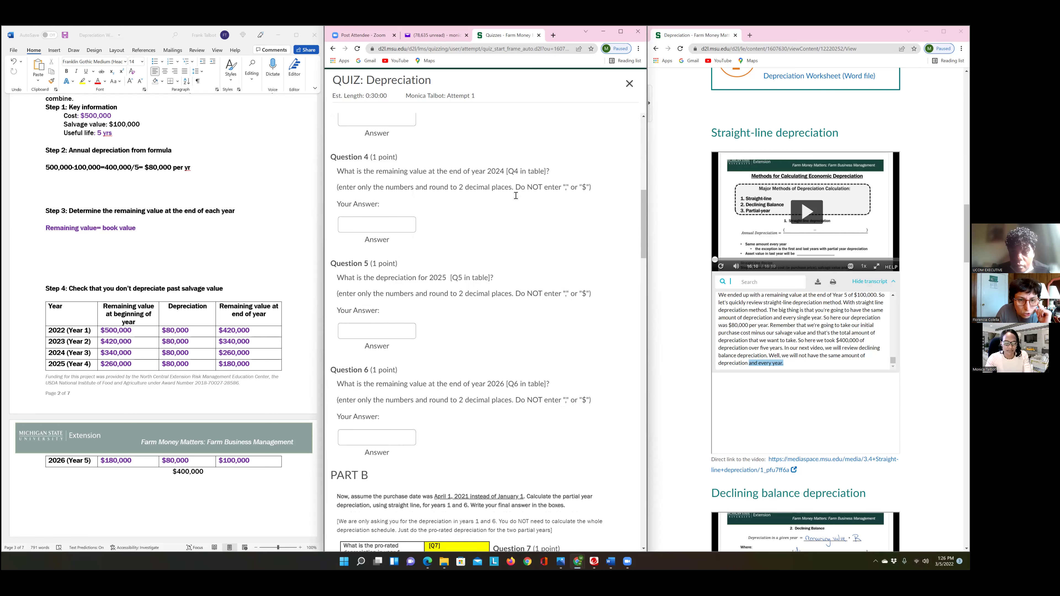
scroll(516, 198, down, 1)
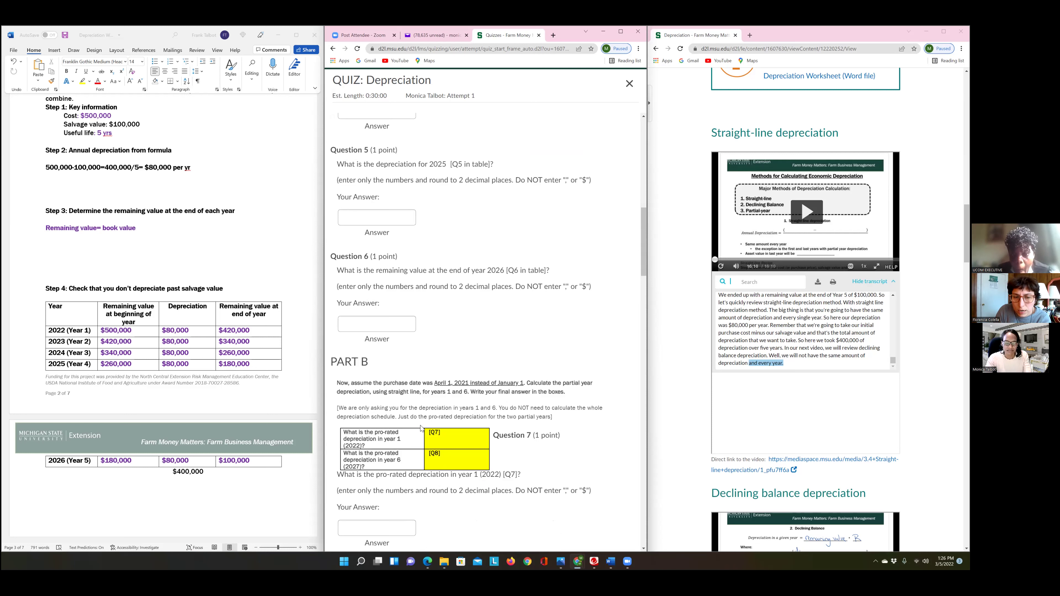
scroll(468, 410, down, 1)
scroll(468, 410, down, 2)
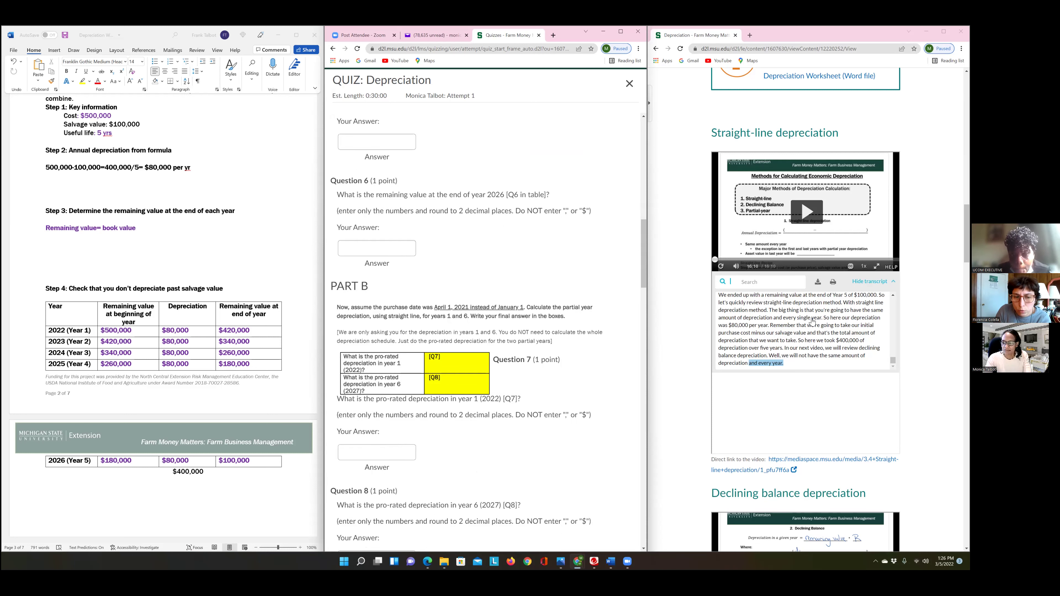
Look through the course page past the Declining balance depreciation video to the Partial year depreciation section
scroll(809, 322, down, 1)
scroll(808, 321, down, 1)
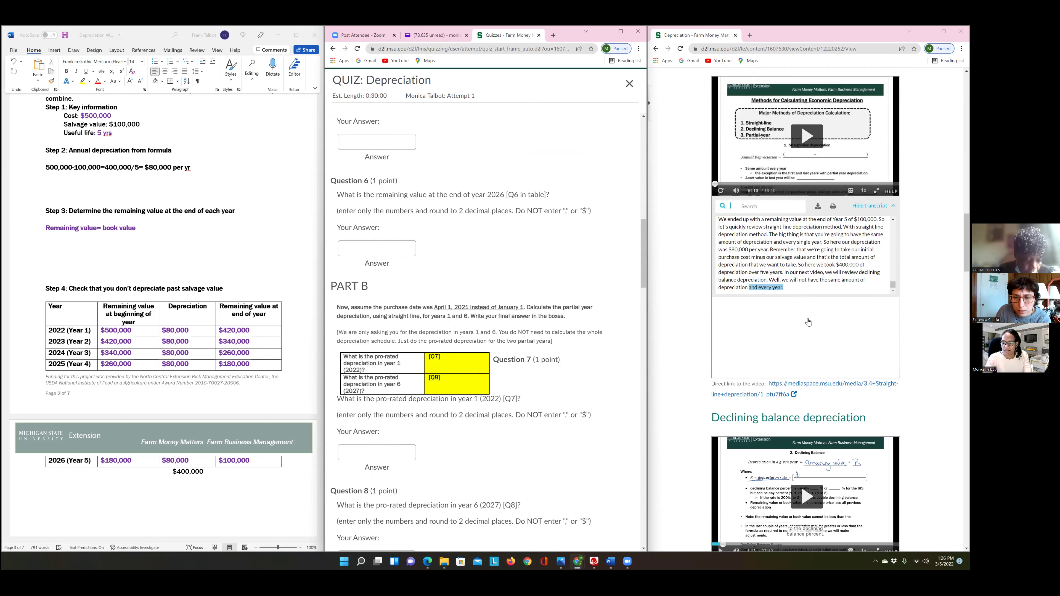
scroll(808, 322, down, 2)
scroll(808, 321, down, 5)
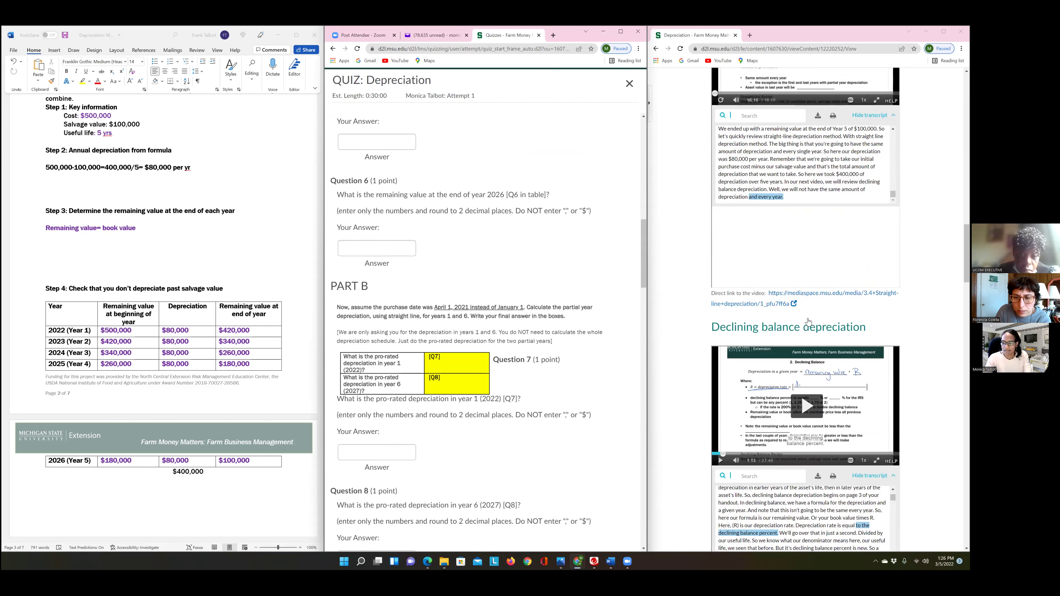
scroll(808, 321, down, 5)
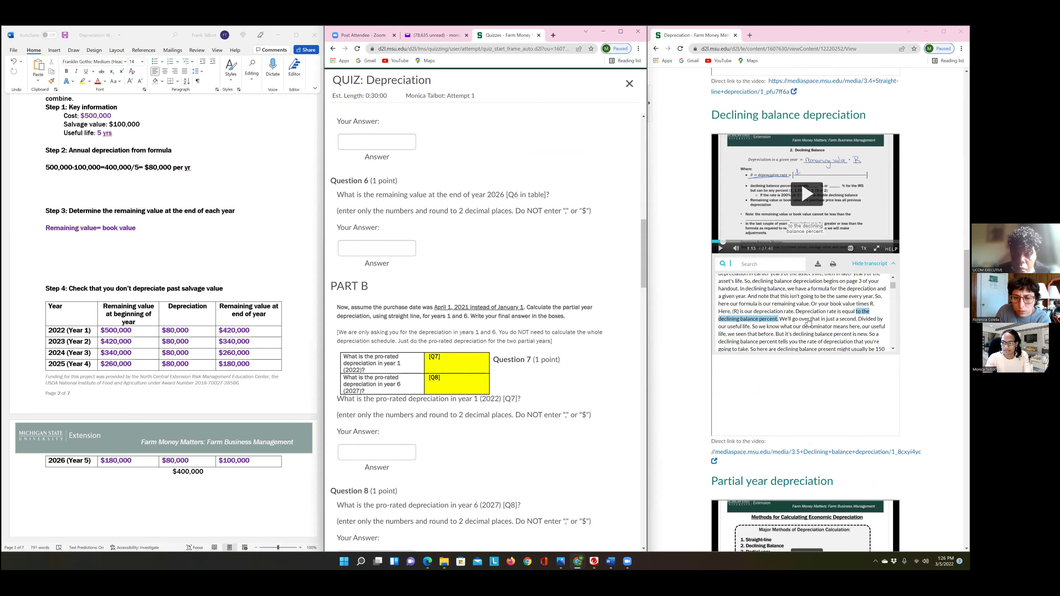
scroll(790, 416, down, 3)
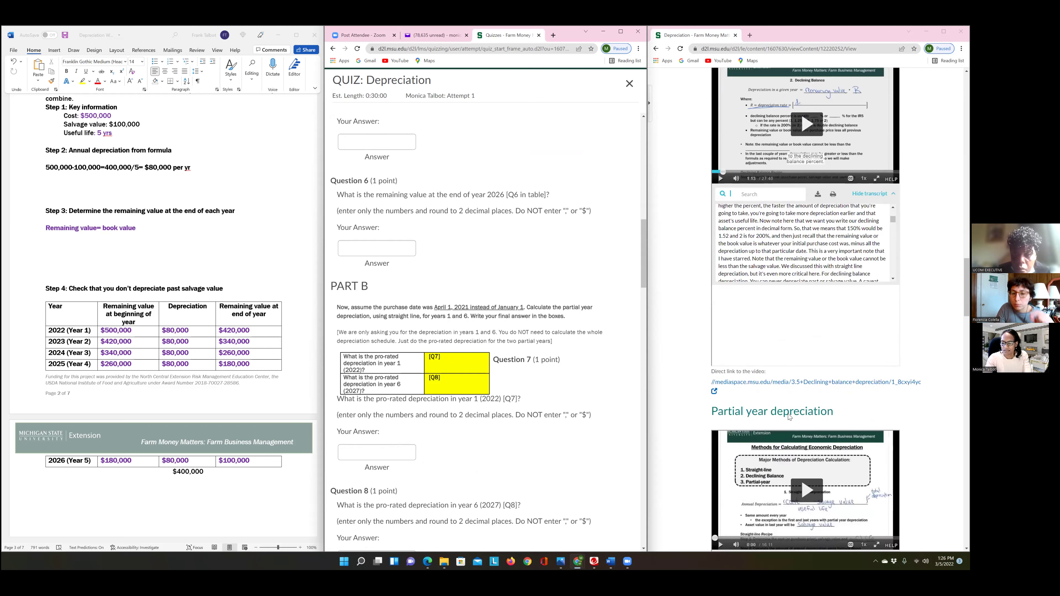
Read through the remaining quiz questions, from the Part B partial-year depreciation through Part C and depreciation by asset category to Question 20
scroll(794, 388, down, 1)
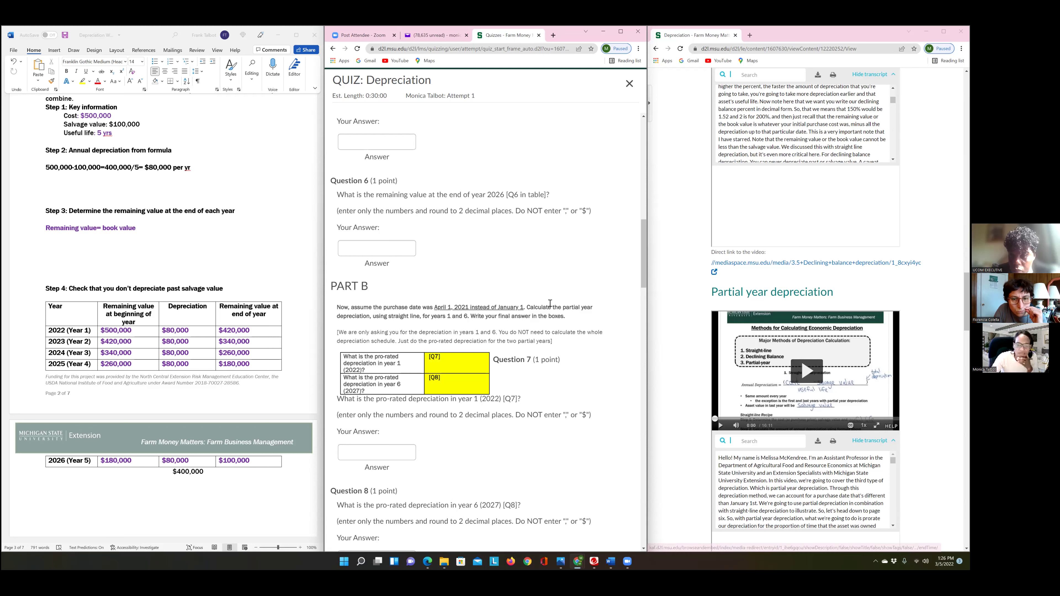
scroll(477, 287, down, 3)
scroll(477, 286, down, 7)
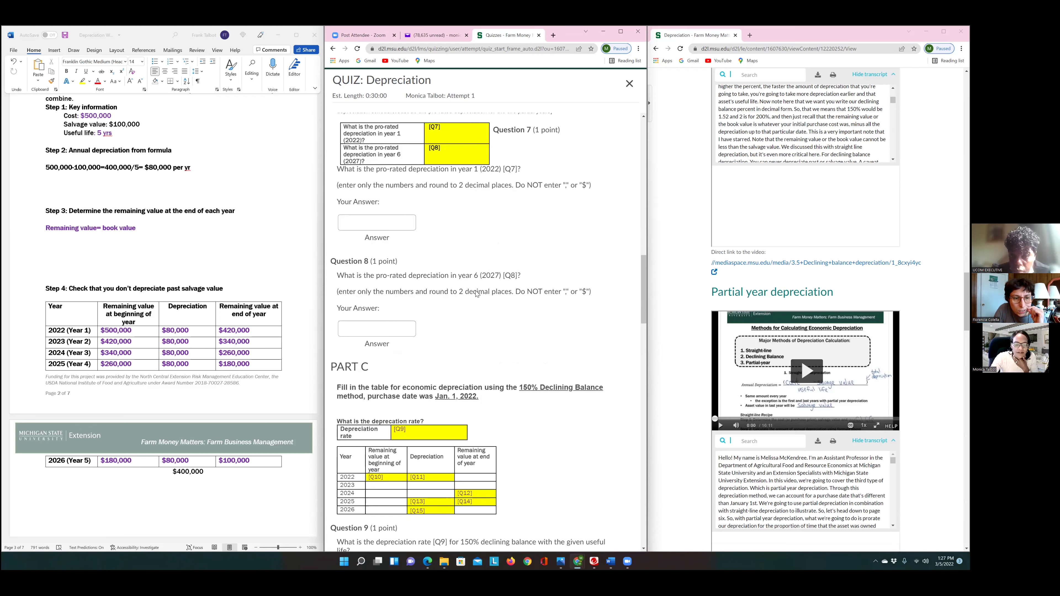
scroll(477, 294, down, 2)
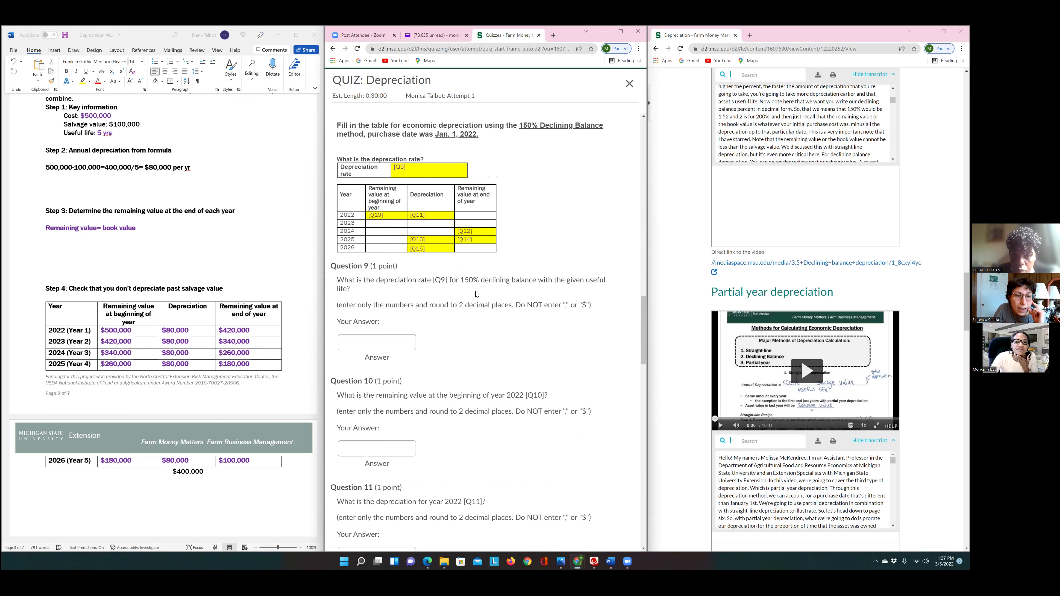
scroll(477, 294, down, 5)
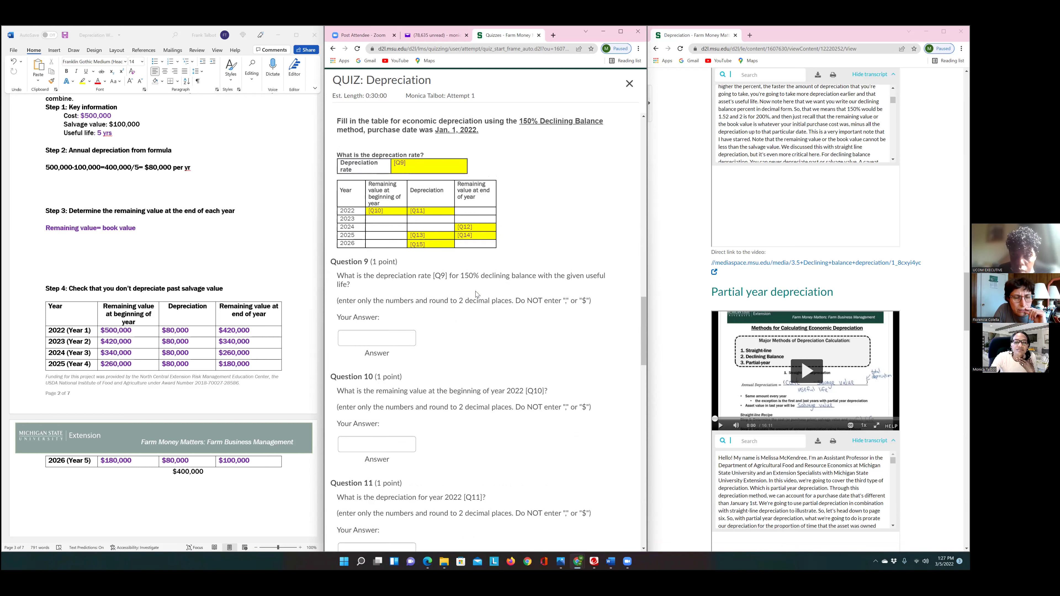
scroll(477, 292, down, 8)
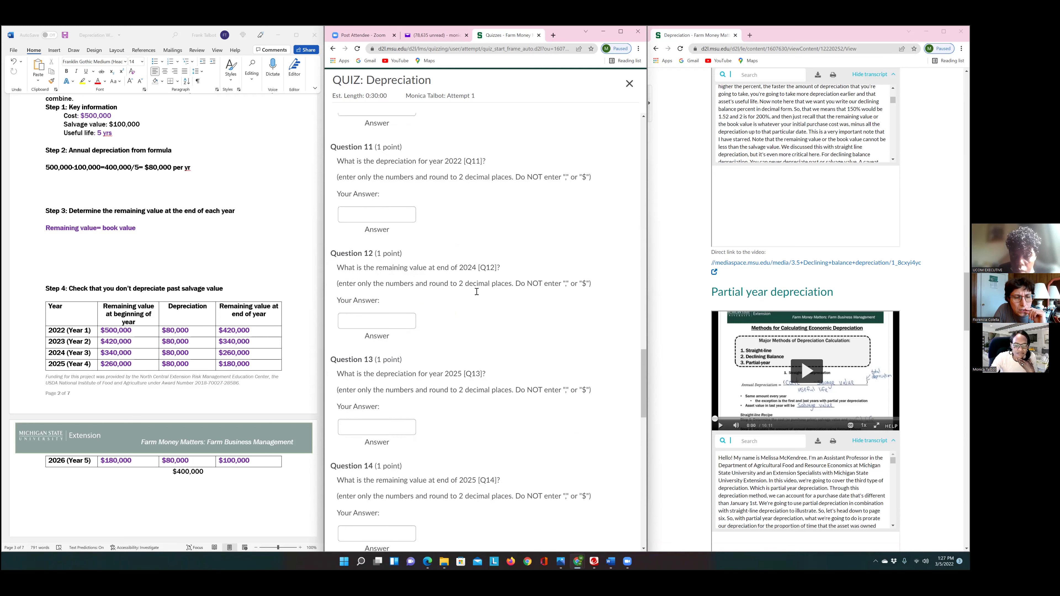
scroll(477, 294, down, 3)
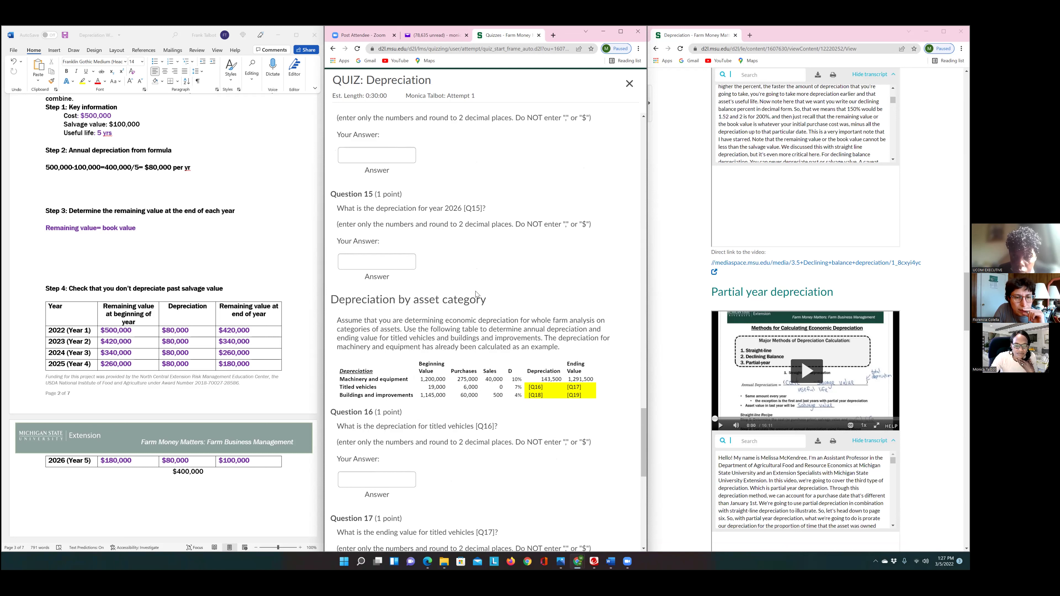
scroll(477, 294, down, 2)
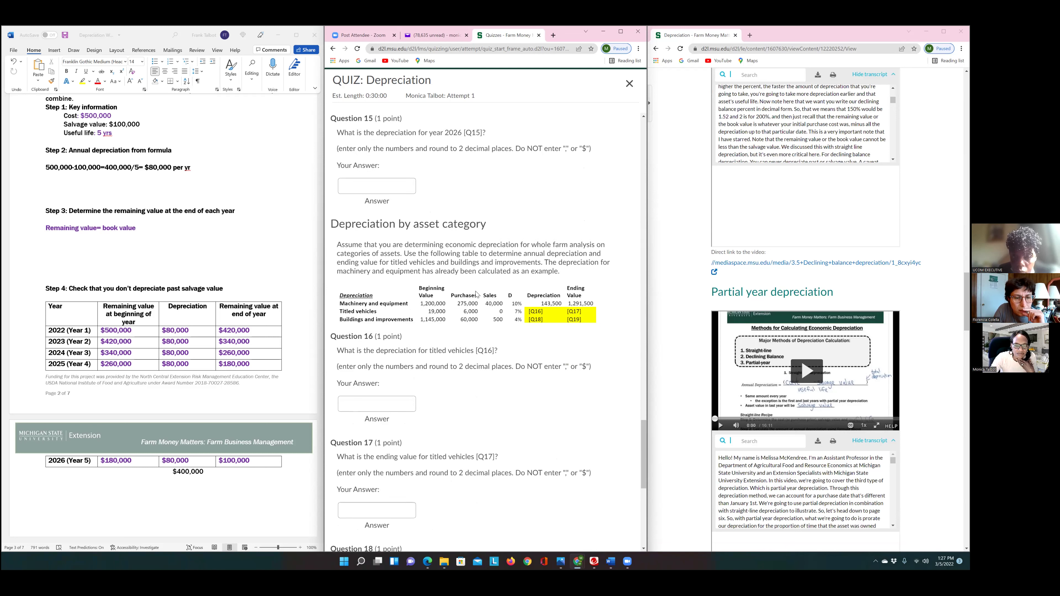
scroll(477, 294, down, 5)
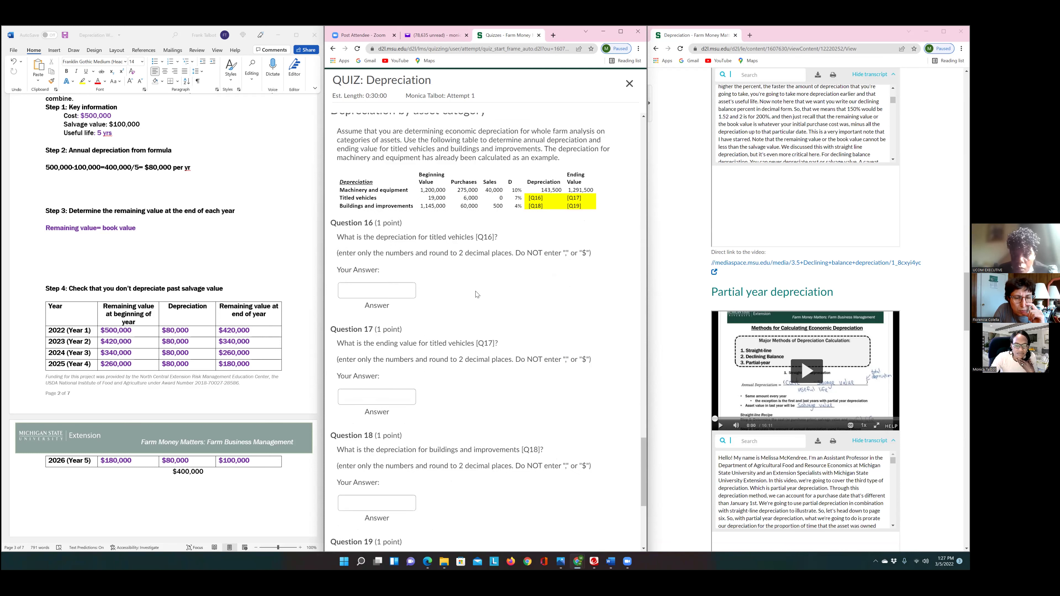
scroll(477, 294, down, 3)
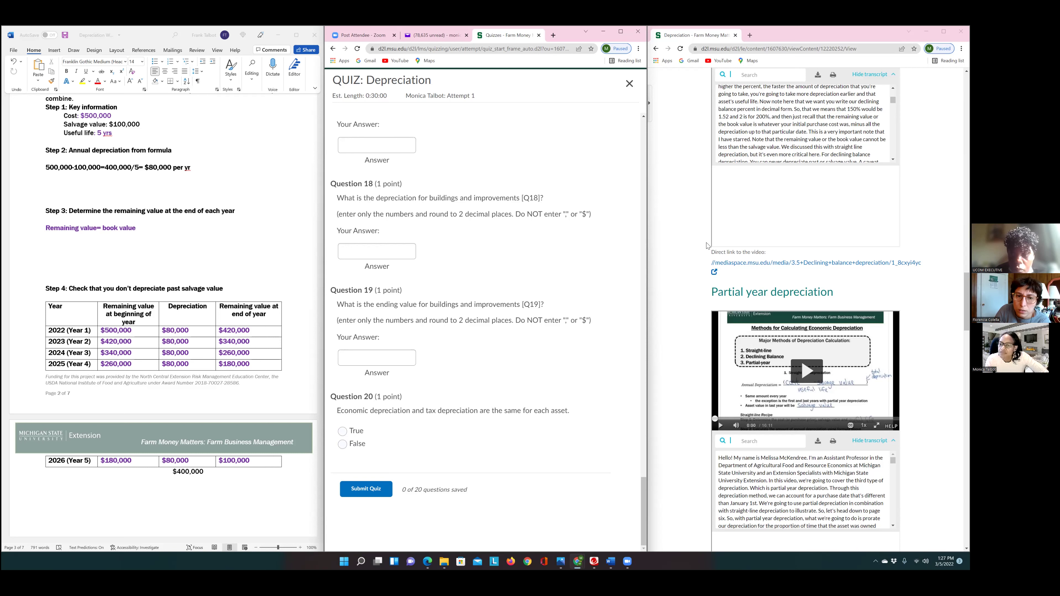
Look back through the course page from the Partial year depreciation section to the Introduction to Depreciation video
scroll(760, 216, up, 2)
scroll(761, 216, up, 2)
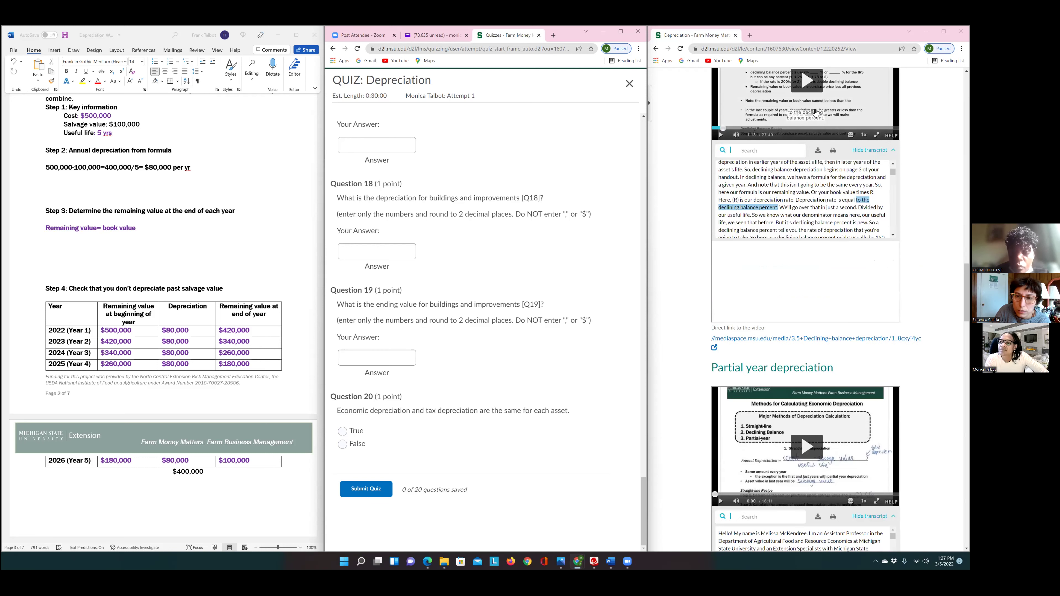
scroll(816, 113, up, 2)
scroll(816, 113, up, 1)
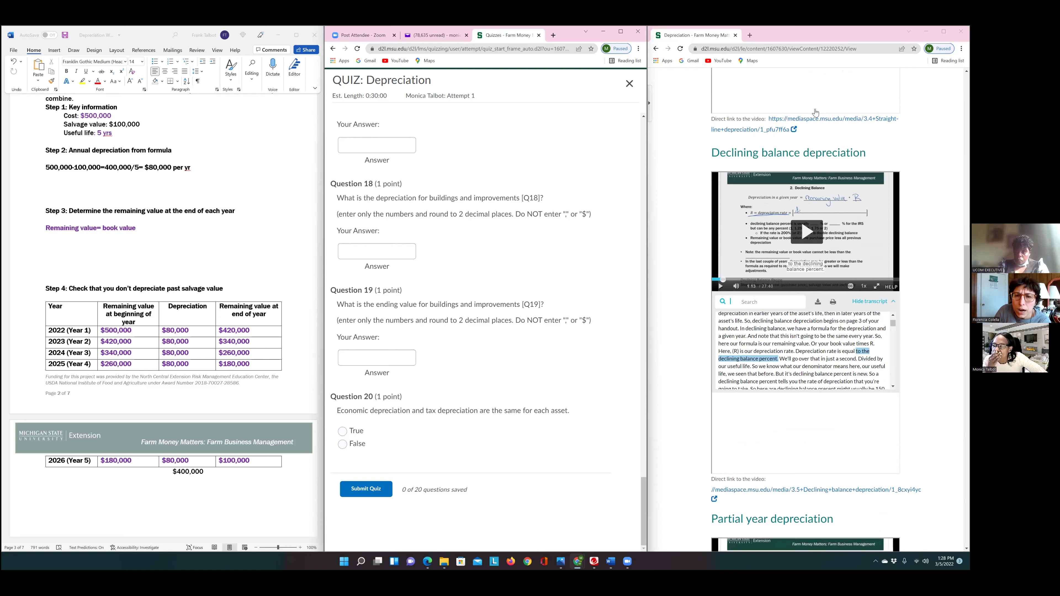
scroll(816, 113, up, 8)
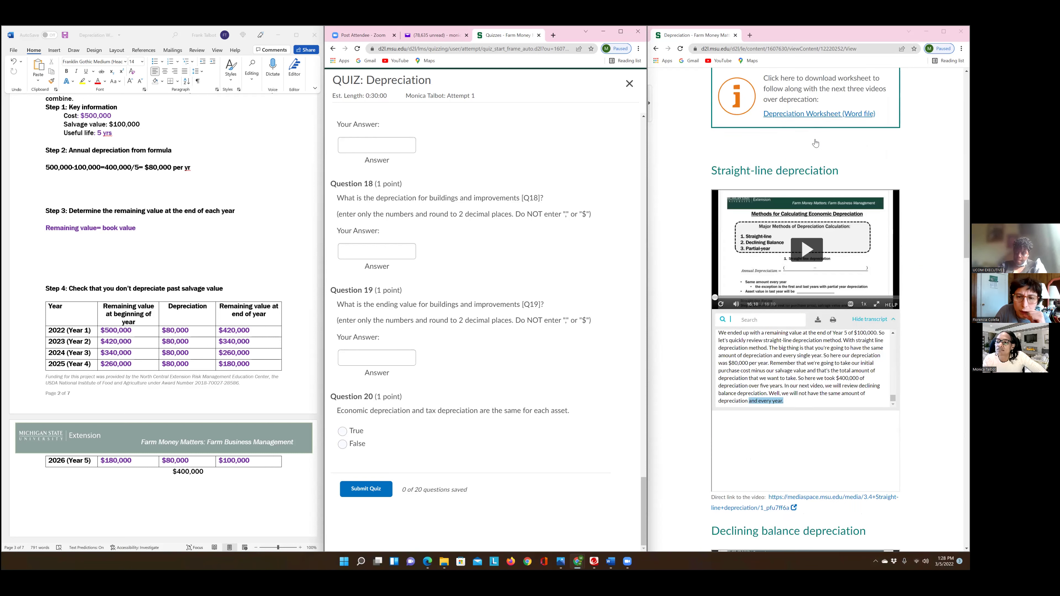
scroll(816, 144, up, 3)
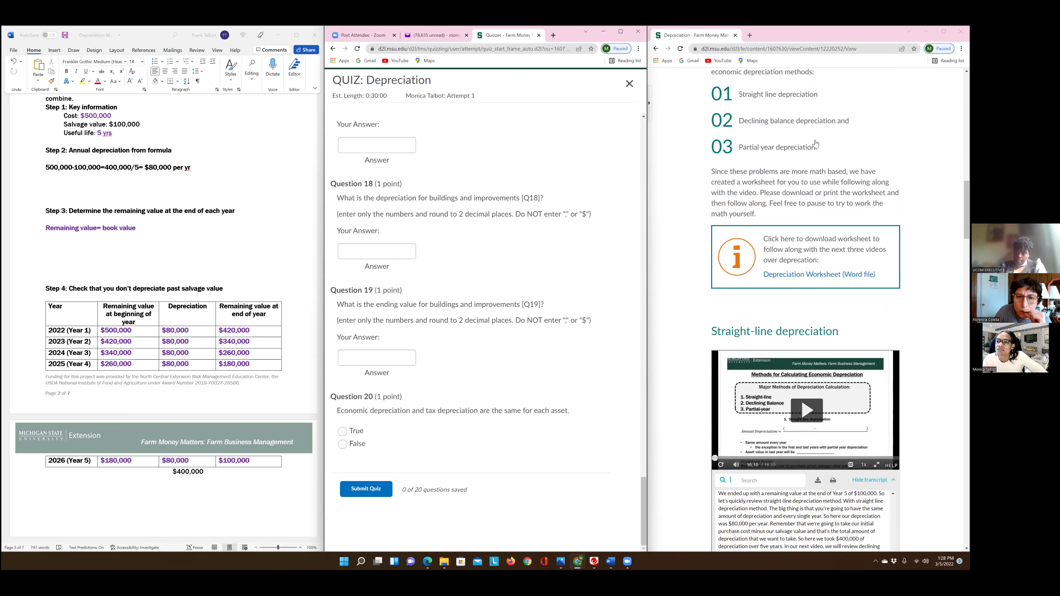
scroll(816, 144, up, 3)
scroll(816, 145, up, 3)
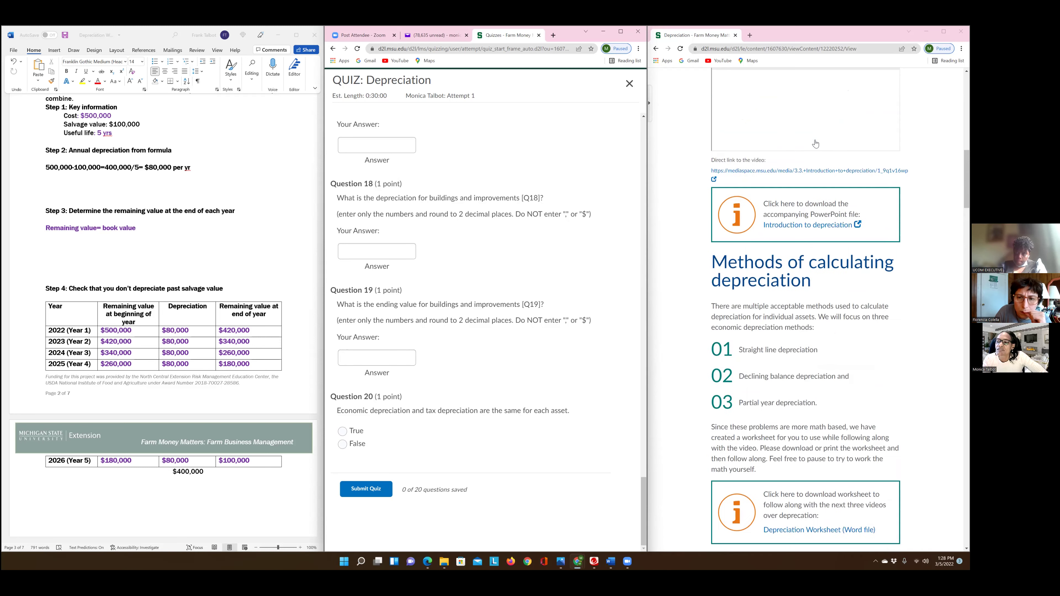
scroll(816, 144, up, 7)
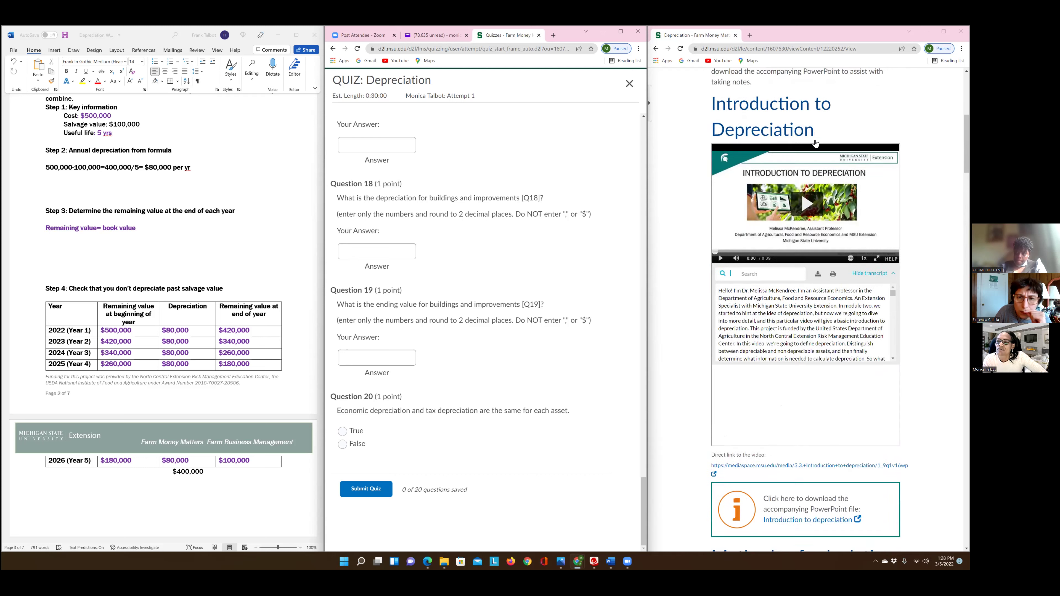
scroll(816, 144, up, 4)
Read the course page onward through depreciation by categories of assets, repairs vs capital improvements, and tax vs economic depreciation to the quiz action item
scroll(816, 162, down, 10)
scroll(815, 200, down, 20)
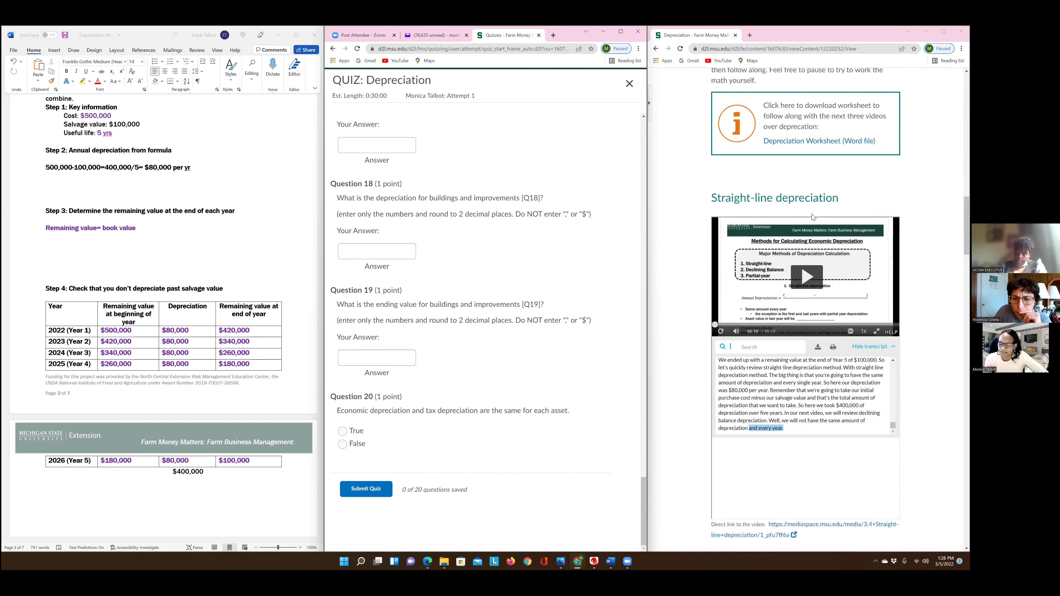
scroll(811, 217, down, 15)
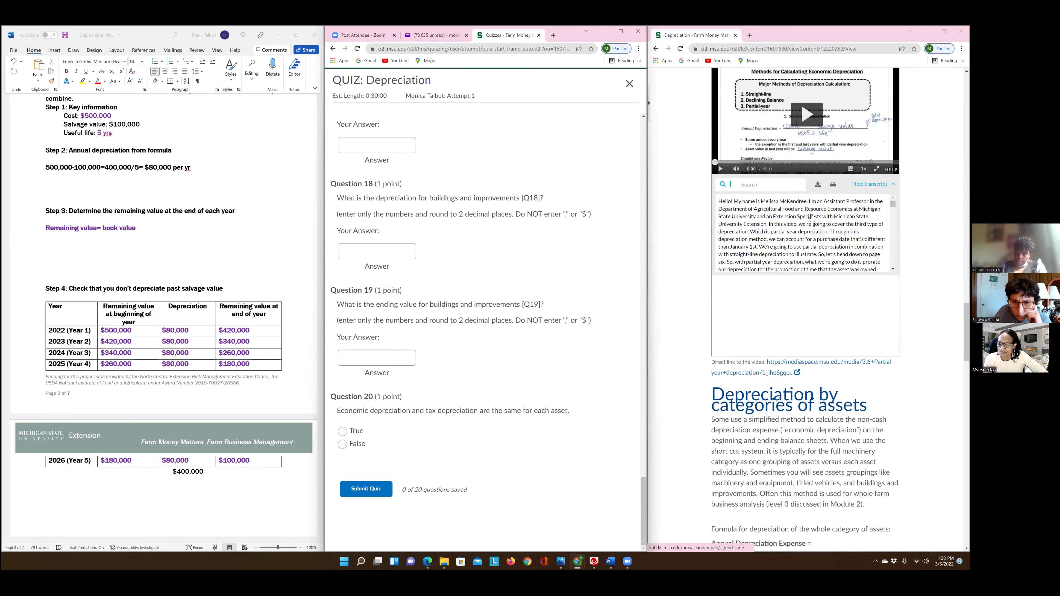
scroll(811, 216, down, 9)
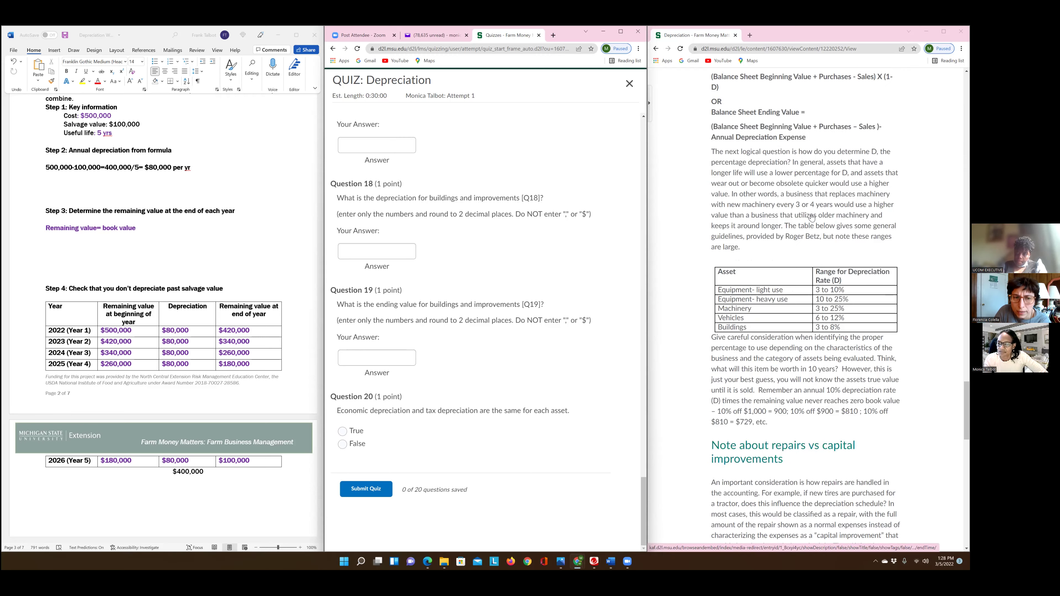
scroll(811, 216, up, 9)
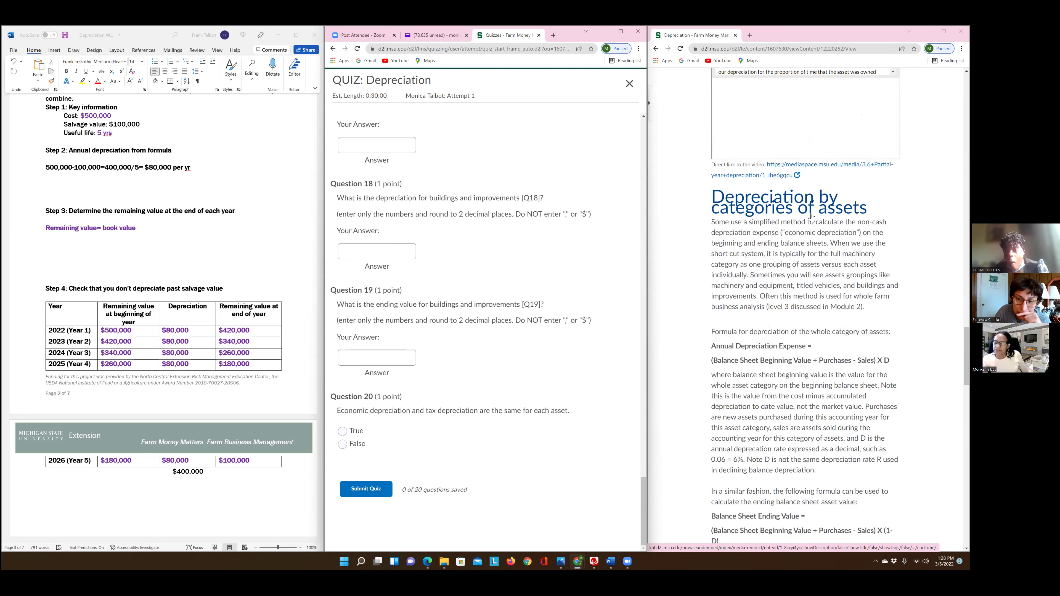
scroll(811, 216, down, 5)
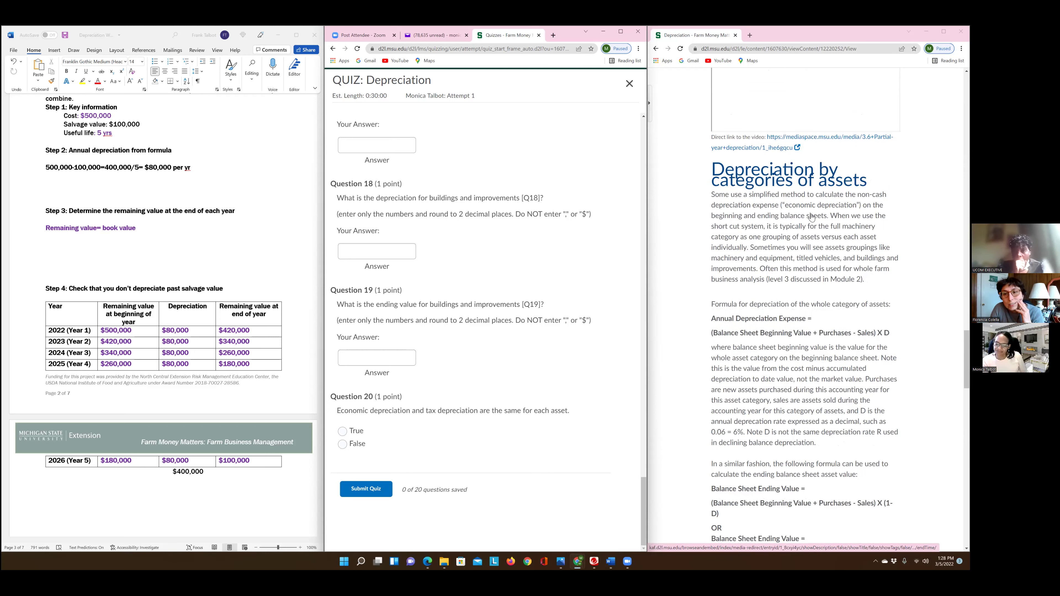
scroll(811, 217, down, 1)
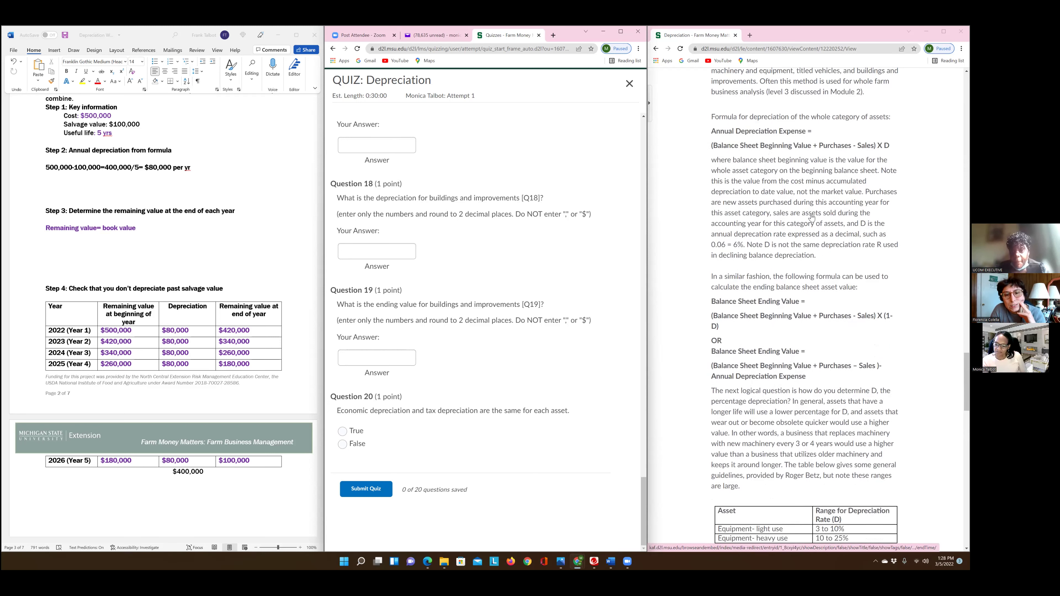
scroll(810, 217, down, 8)
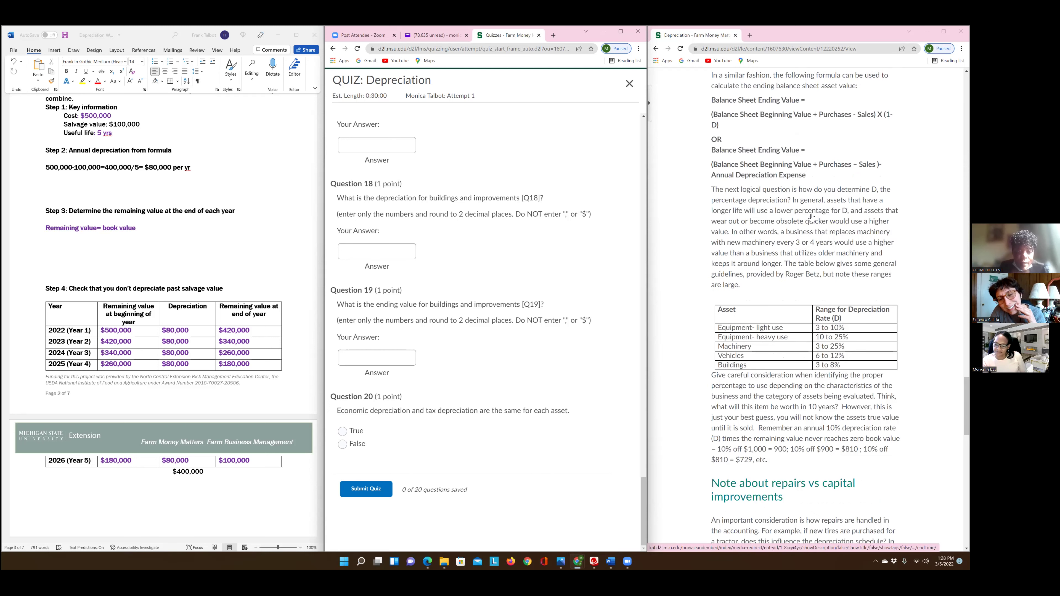
scroll(810, 217, down, 9)
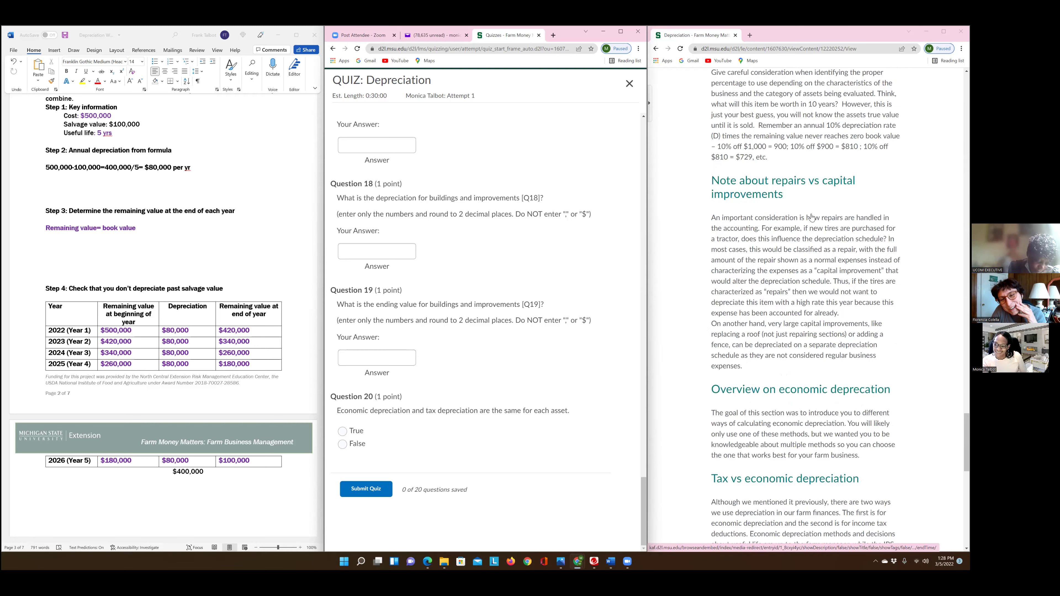
scroll(810, 217, down, 5)
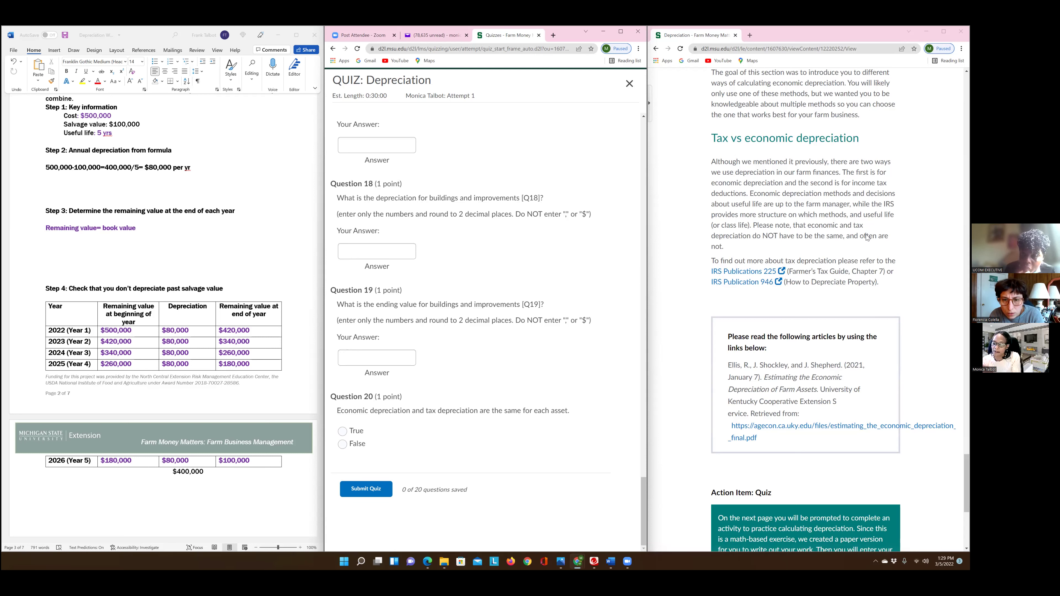
scroll(866, 250, down, 4)
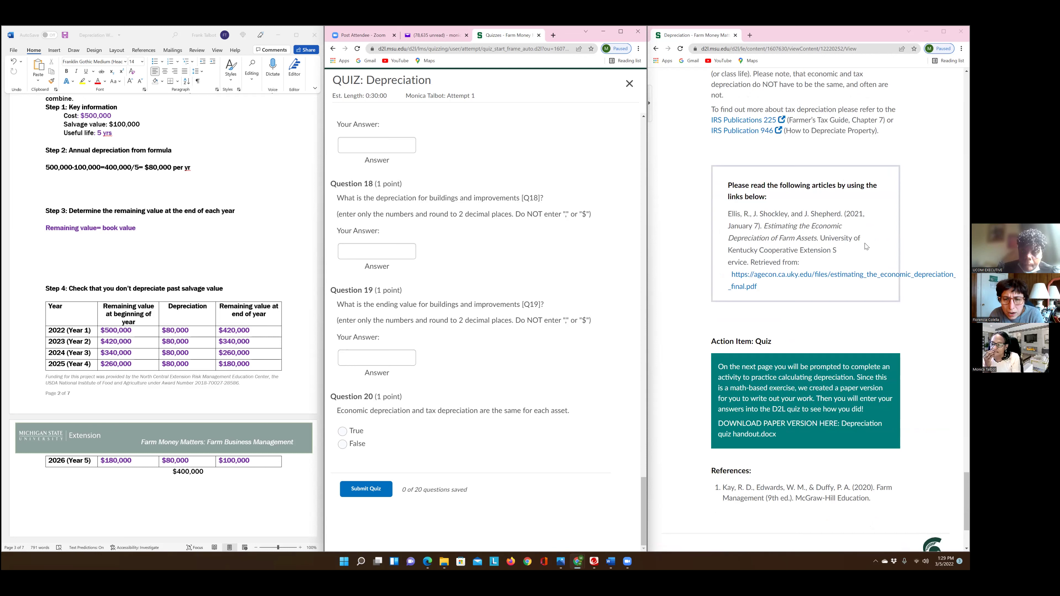
Review the course page back from the quiz action item to the Straight-line depreciation video and its transcript
scroll(866, 246, up, 2)
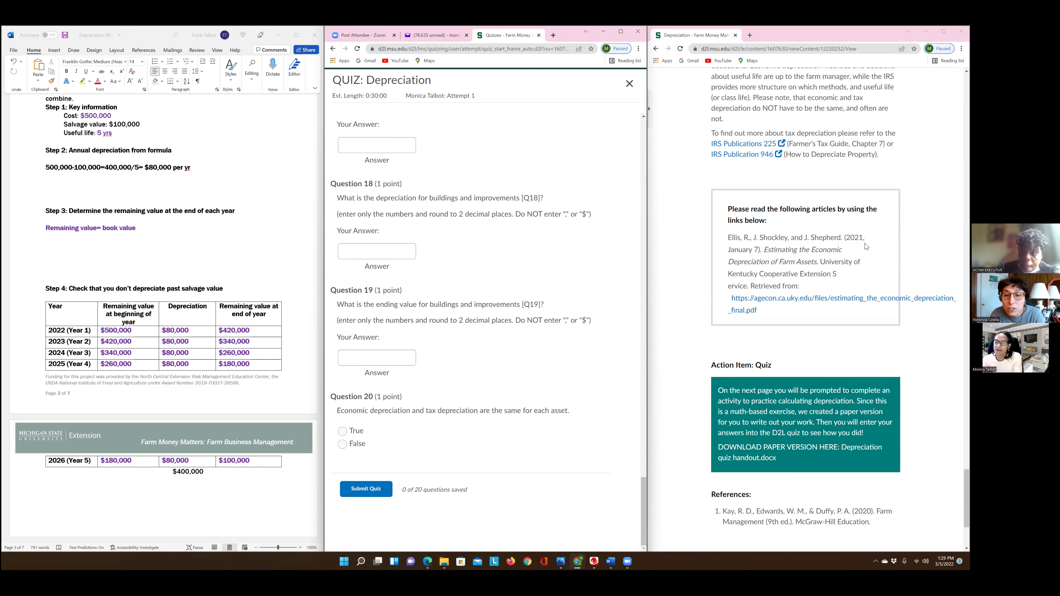
scroll(867, 246, up, 3)
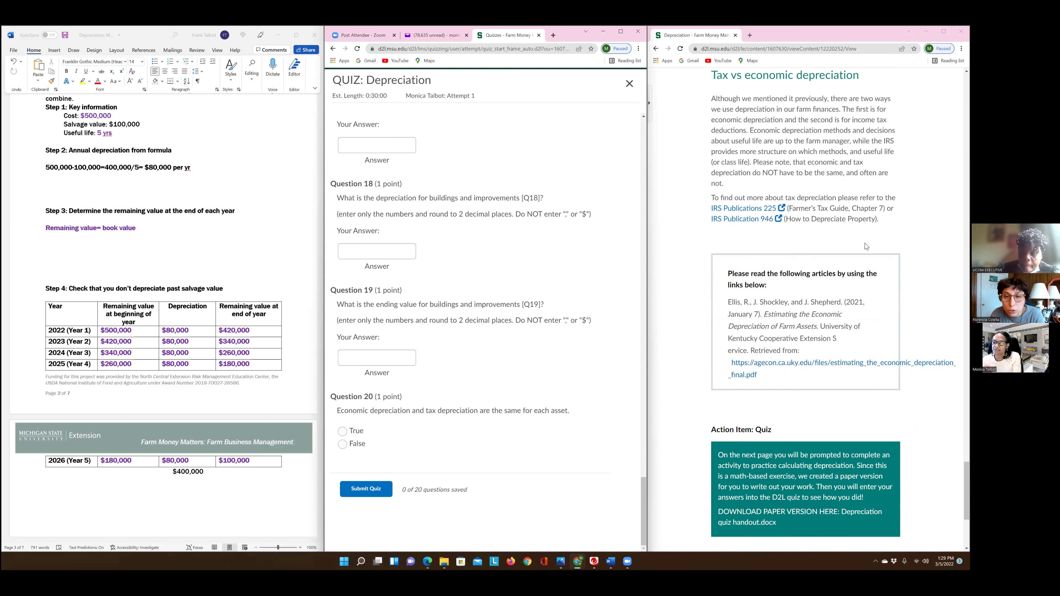
scroll(867, 247, up, 3)
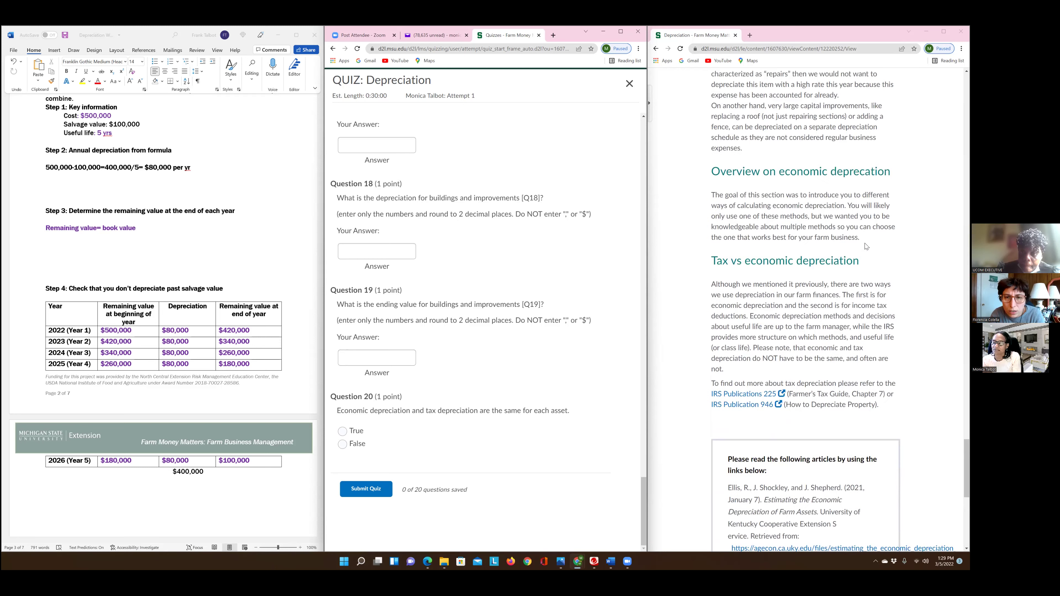
scroll(866, 246, up, 4)
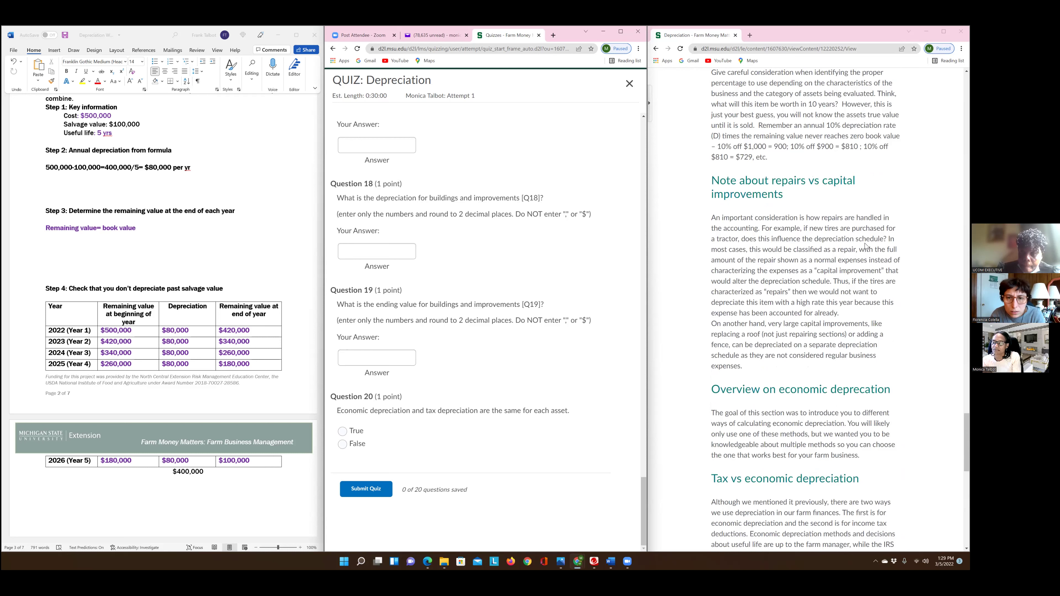
scroll(867, 247, up, 4)
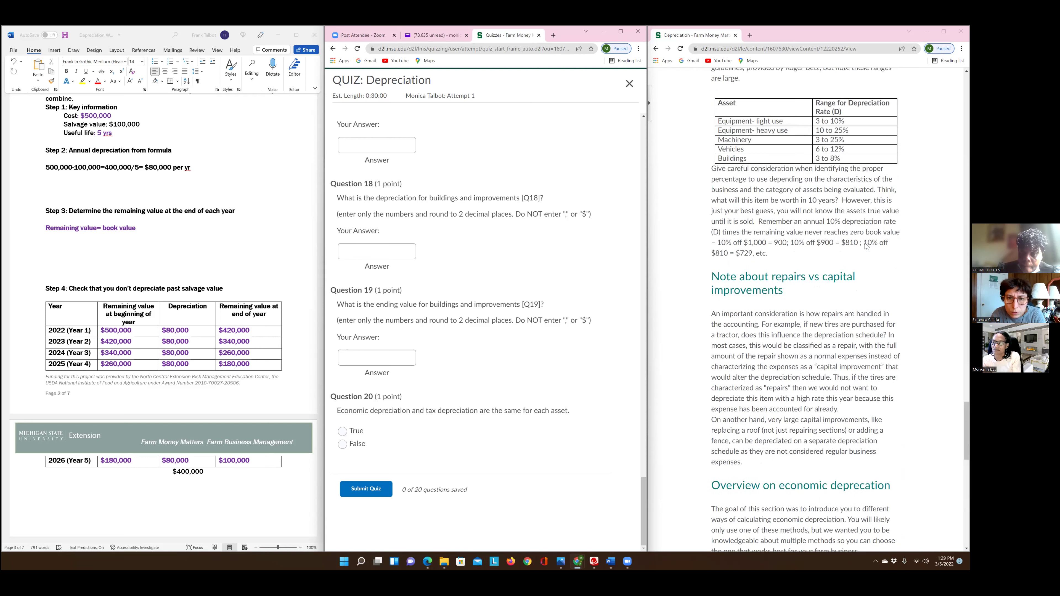
scroll(866, 246, up, 7)
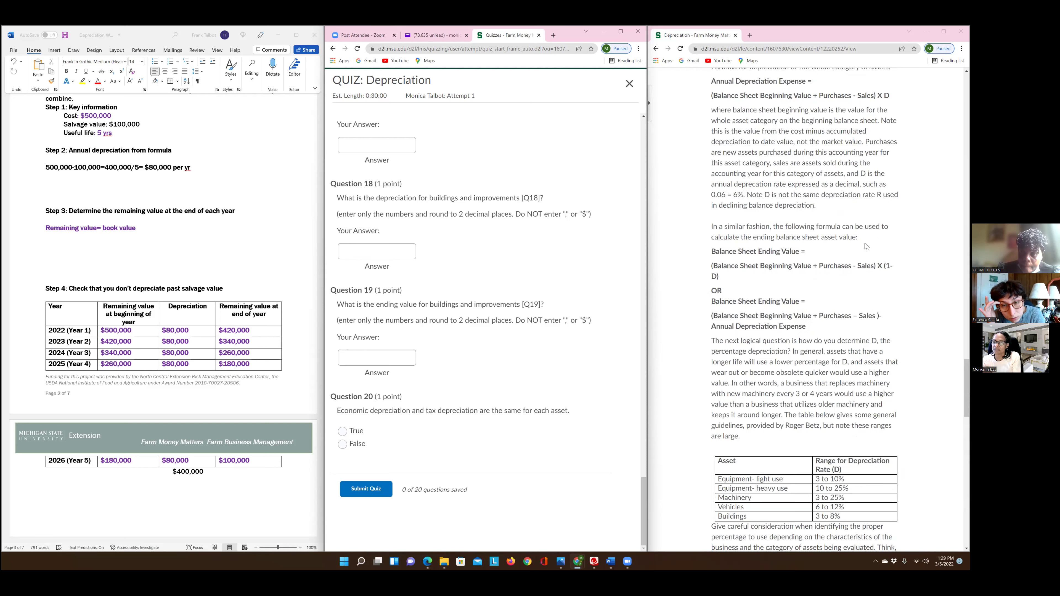
scroll(866, 246, up, 5)
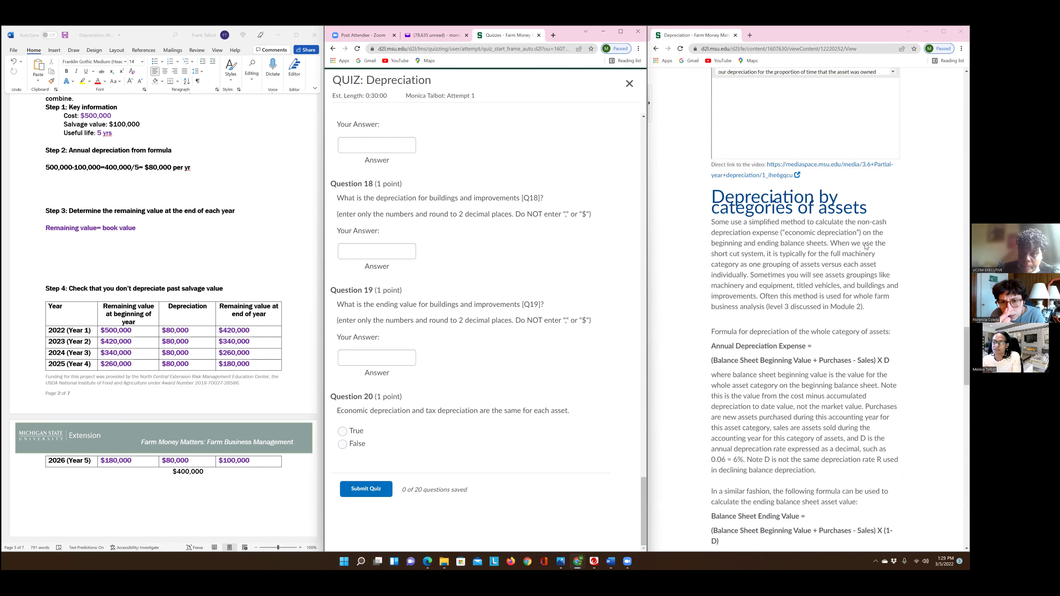
scroll(866, 246, up, 9)
scroll(864, 243, up, 8)
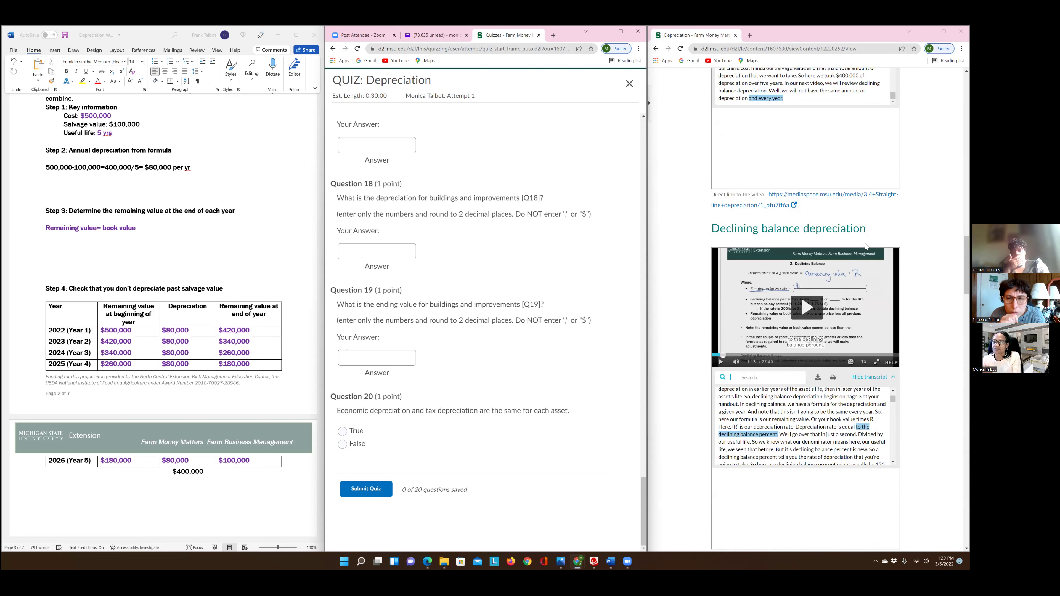
scroll(864, 242, up, 5)
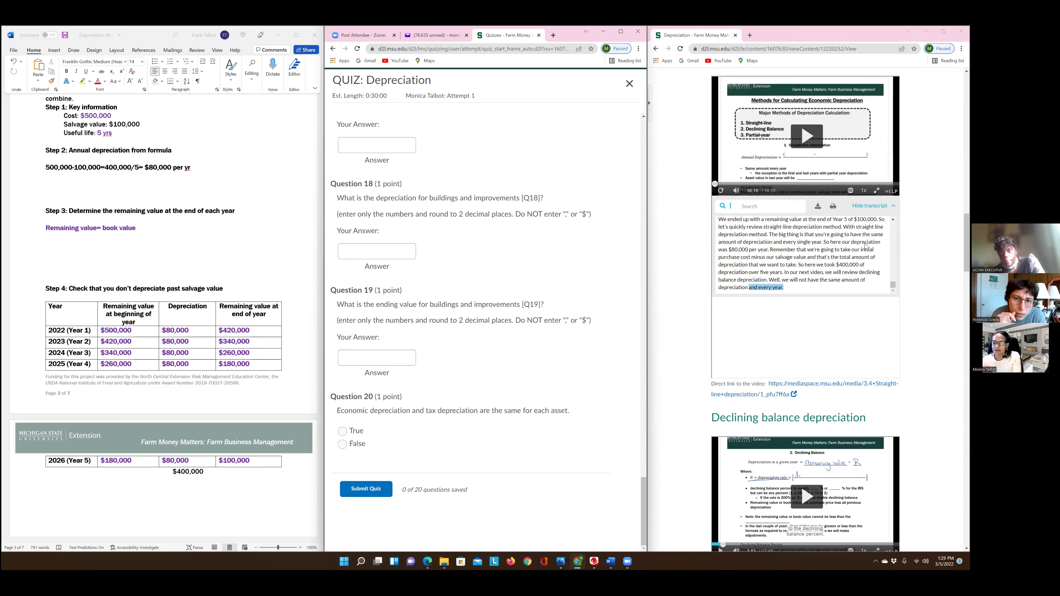
scroll(864, 245, up, 8)
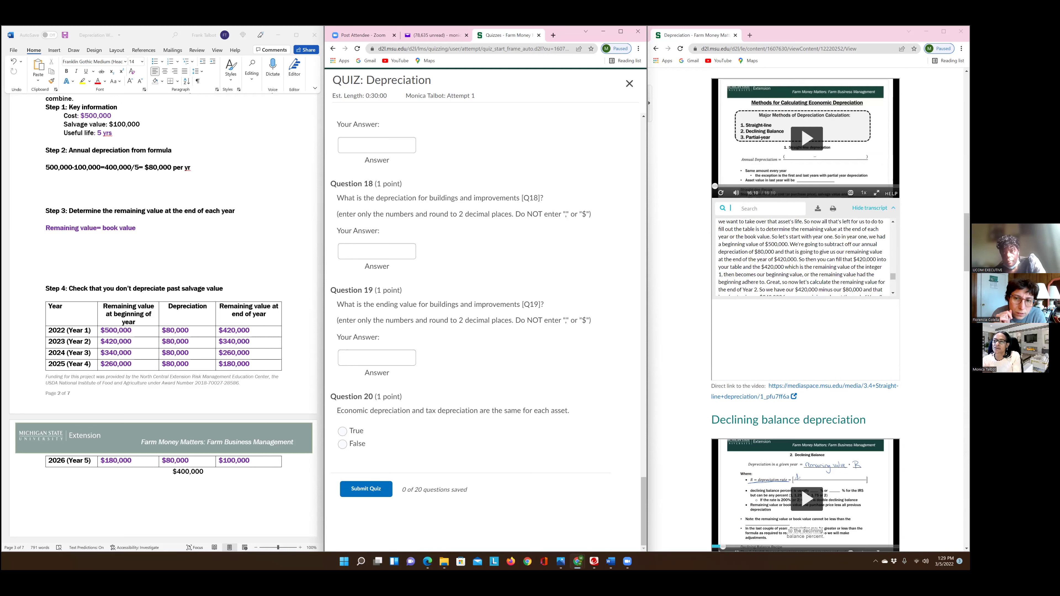
Review the course page back from the Straight-line depreciation video through Methods of calculating depreciation to the opening text on durable assets
scroll(865, 245, up, 2)
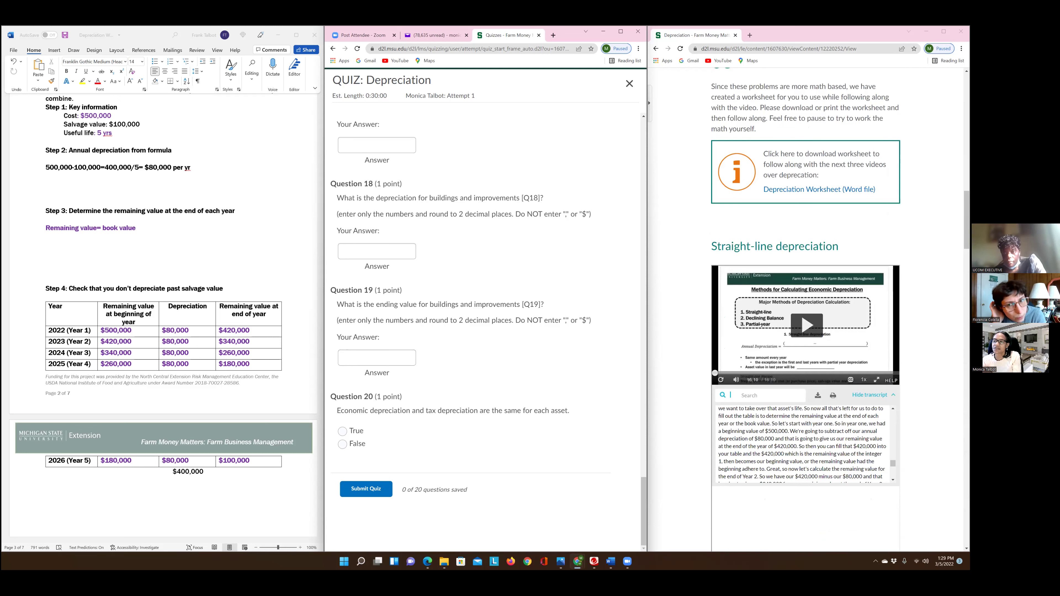
scroll(870, 188, up, 1)
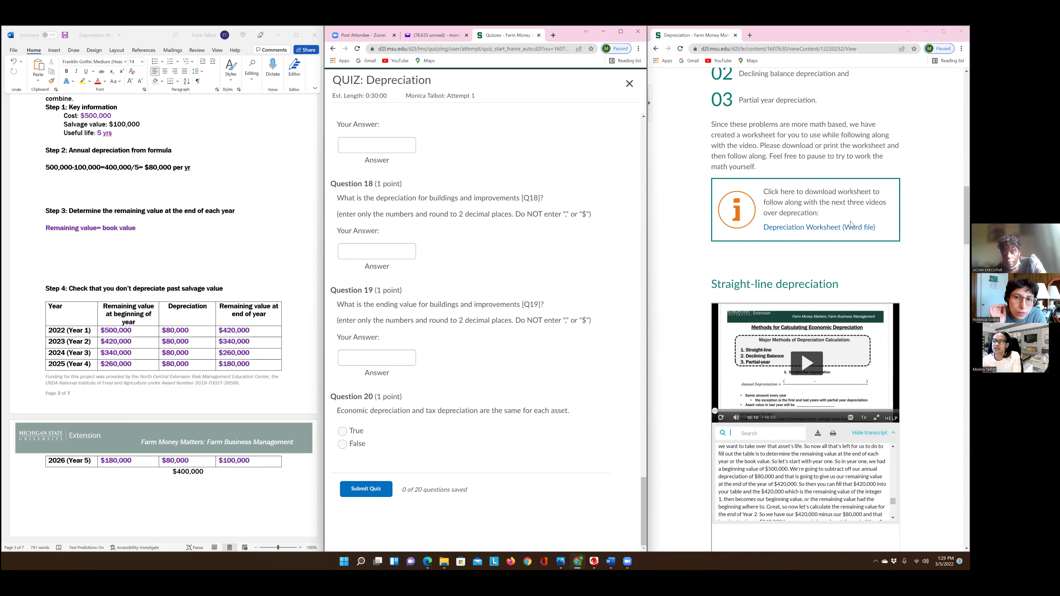
scroll(851, 221, up, 2)
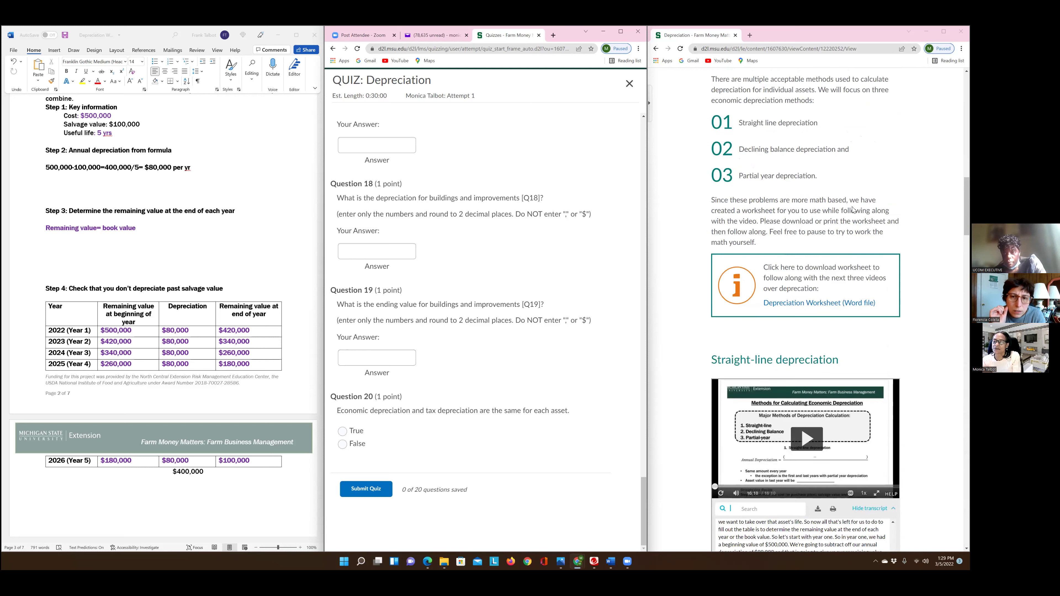
scroll(853, 208, up, 3)
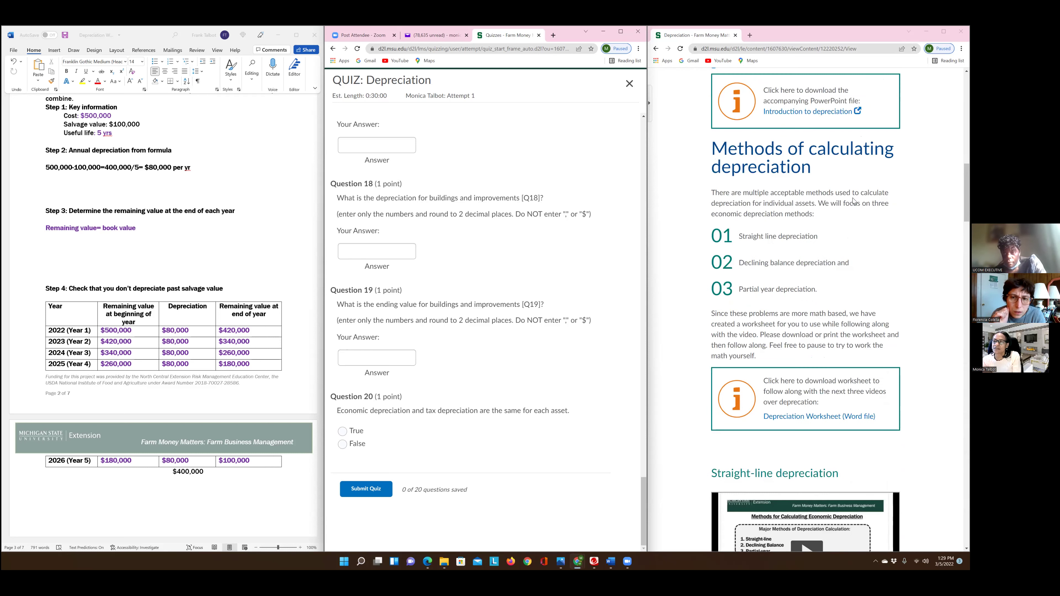
scroll(853, 201, up, 2)
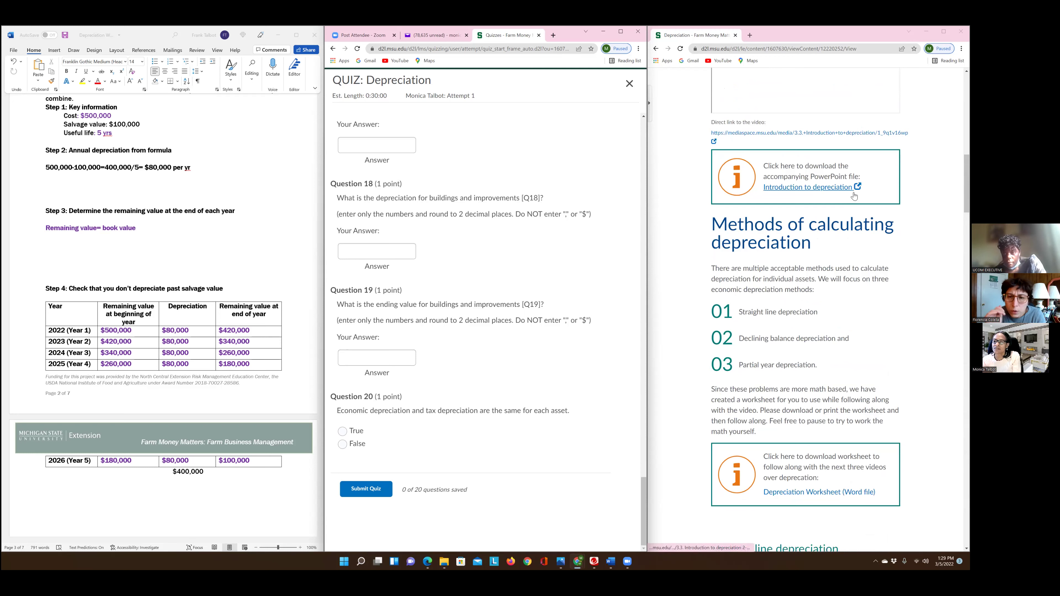
scroll(854, 195, up, 4)
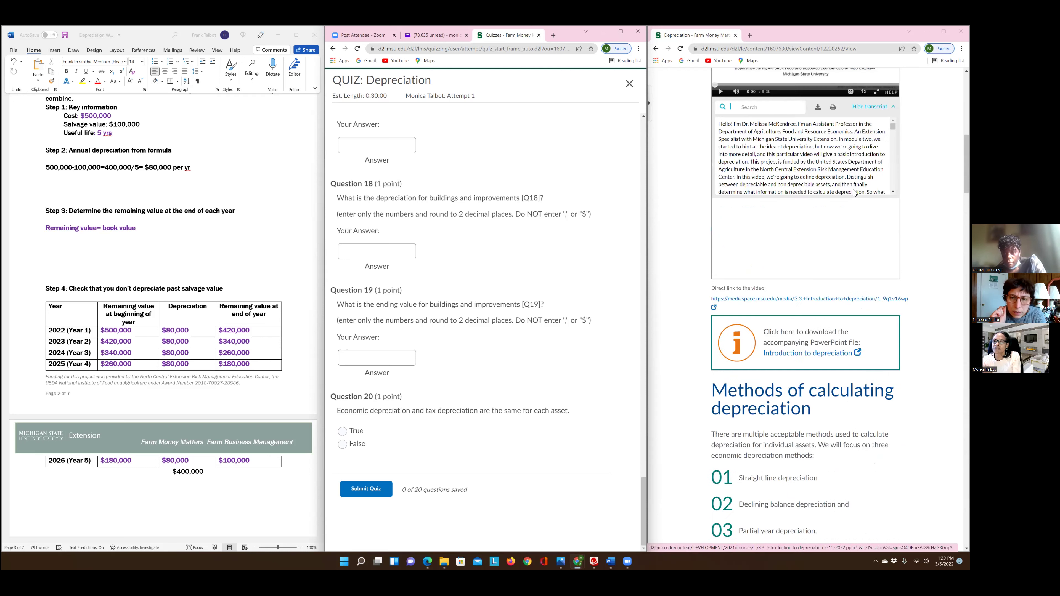
scroll(854, 192, up, 4)
scroll(853, 192, up, 3)
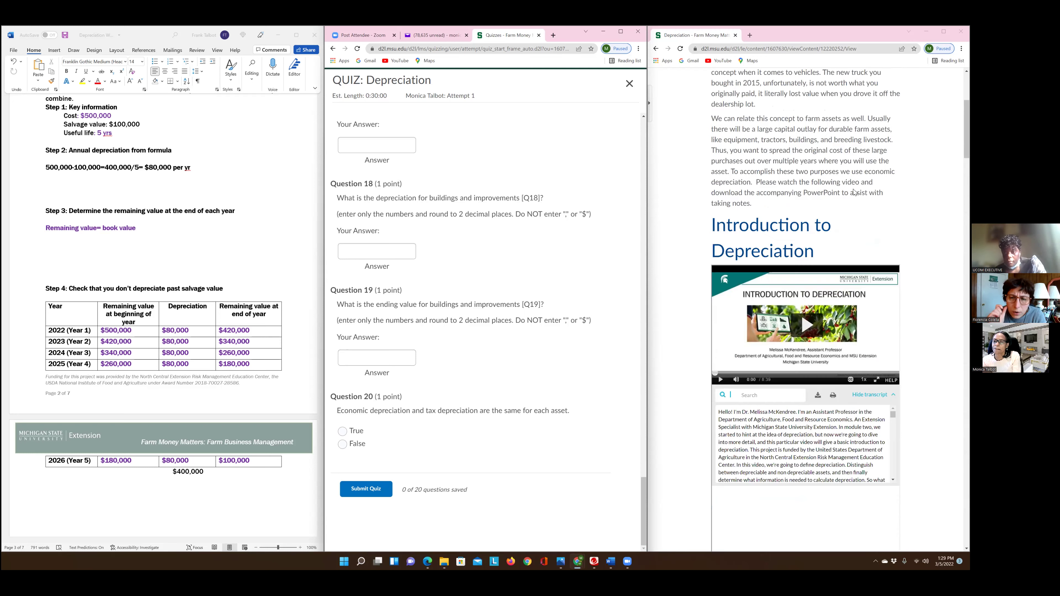
scroll(854, 192, up, 5)
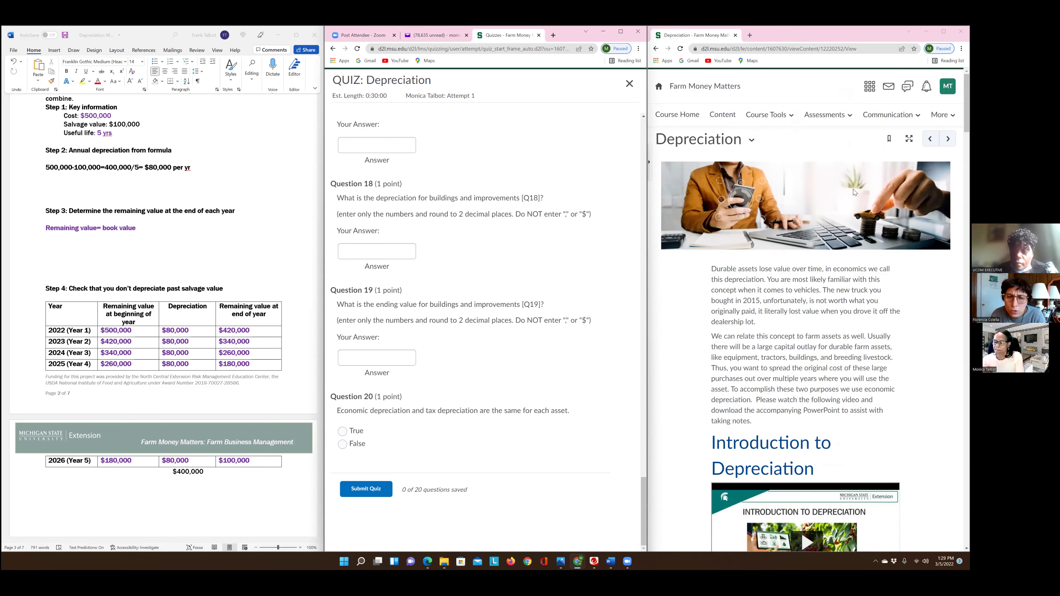
Download the Depreciation quiz handout from the quiz action item at the end of the course page, open it for a look and close it
scroll(854, 193, down, 15)
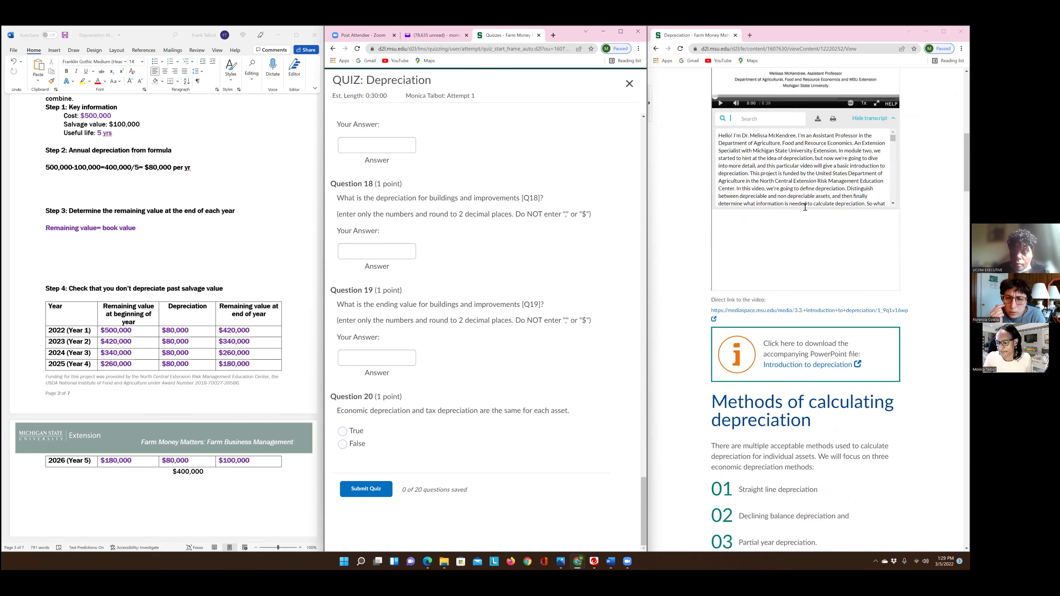
scroll(808, 205, down, 20)
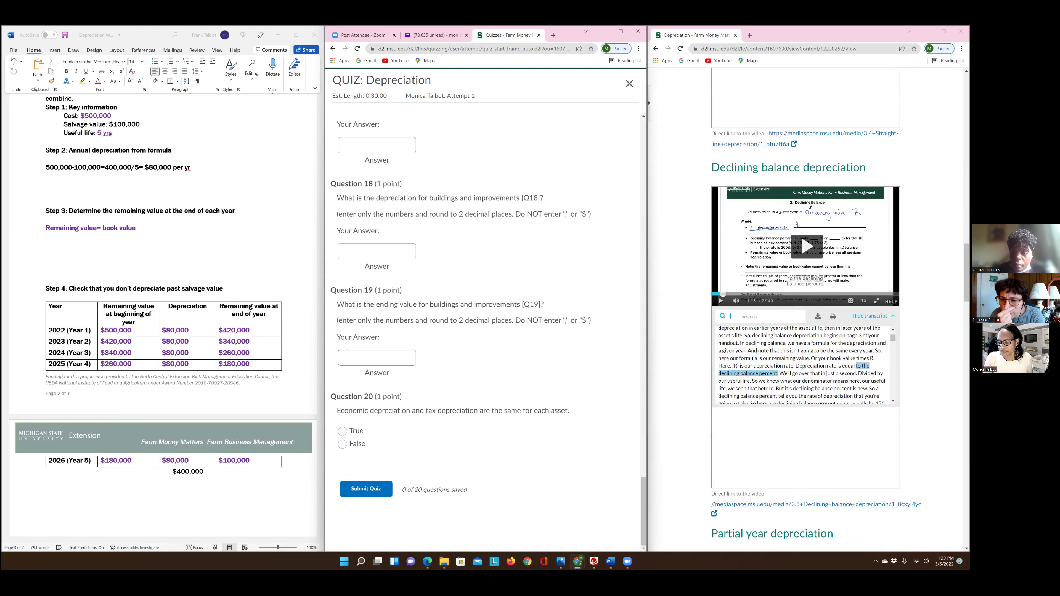
scroll(809, 205, down, 15)
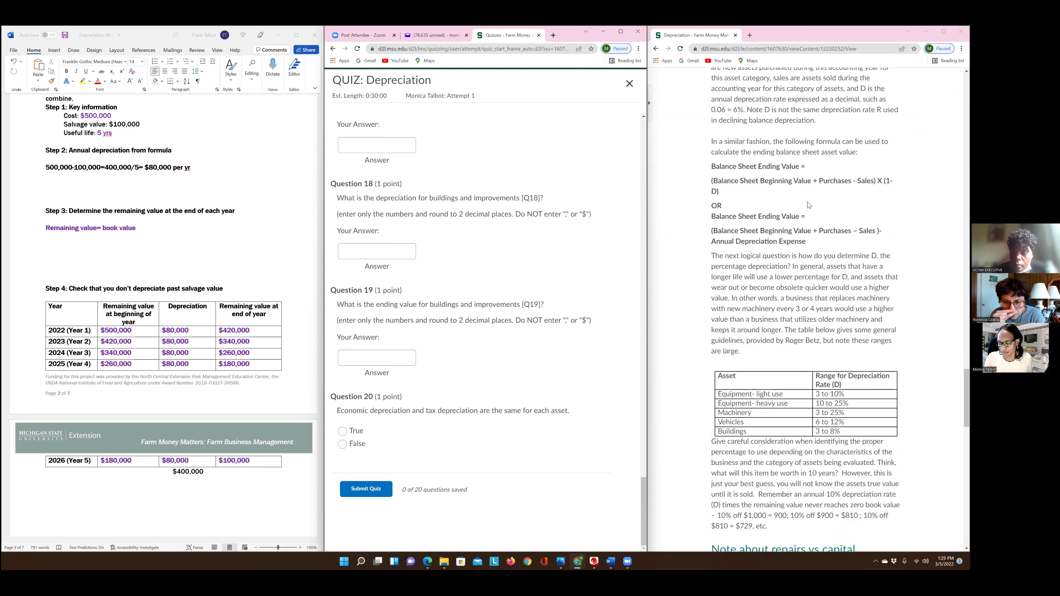
scroll(808, 205, down, 20)
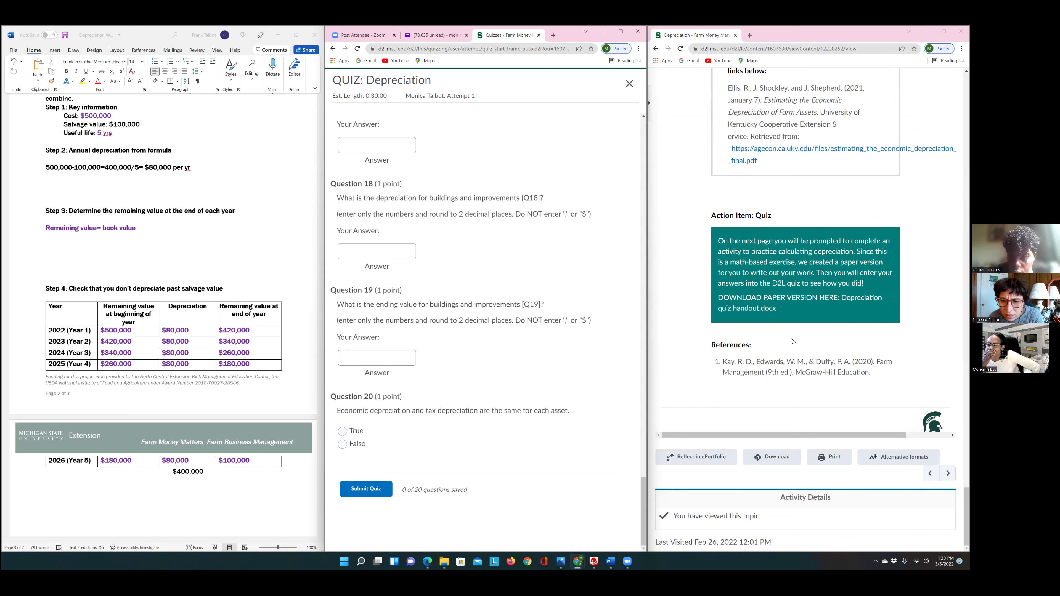
click(858, 300)
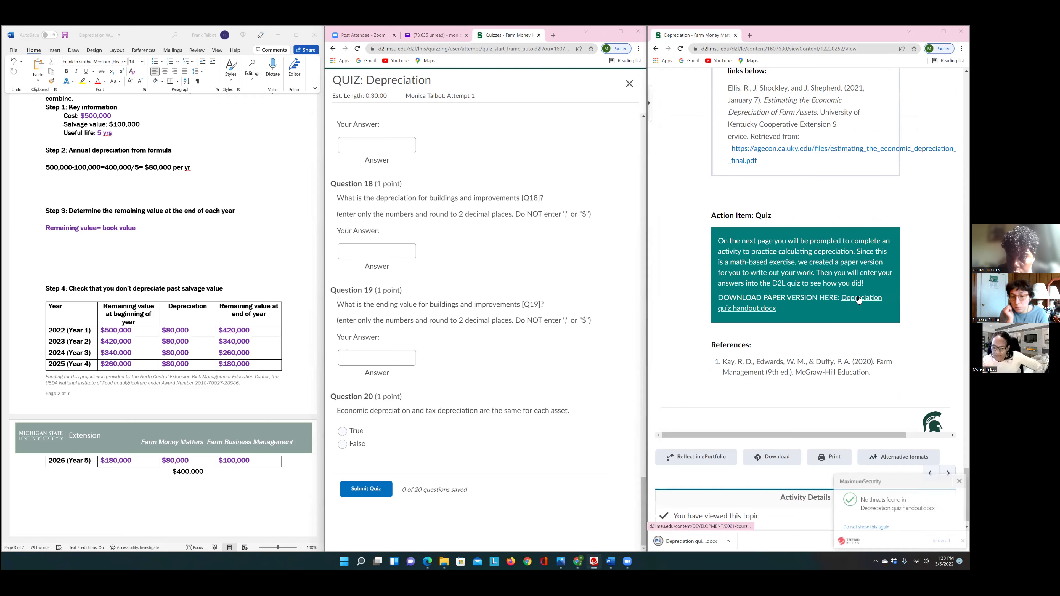
right_click(671, 536)
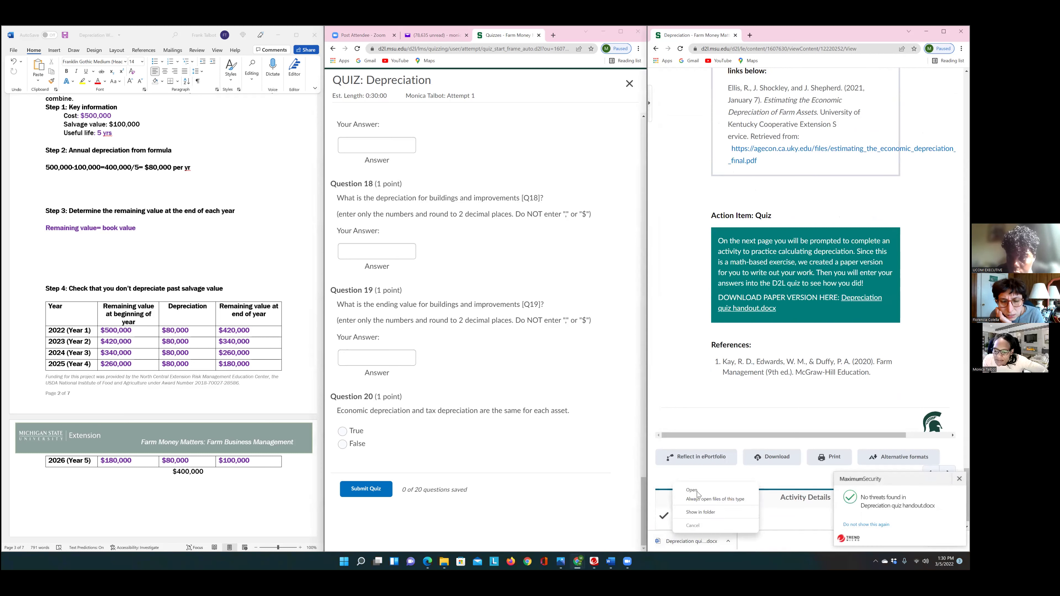
click(696, 491)
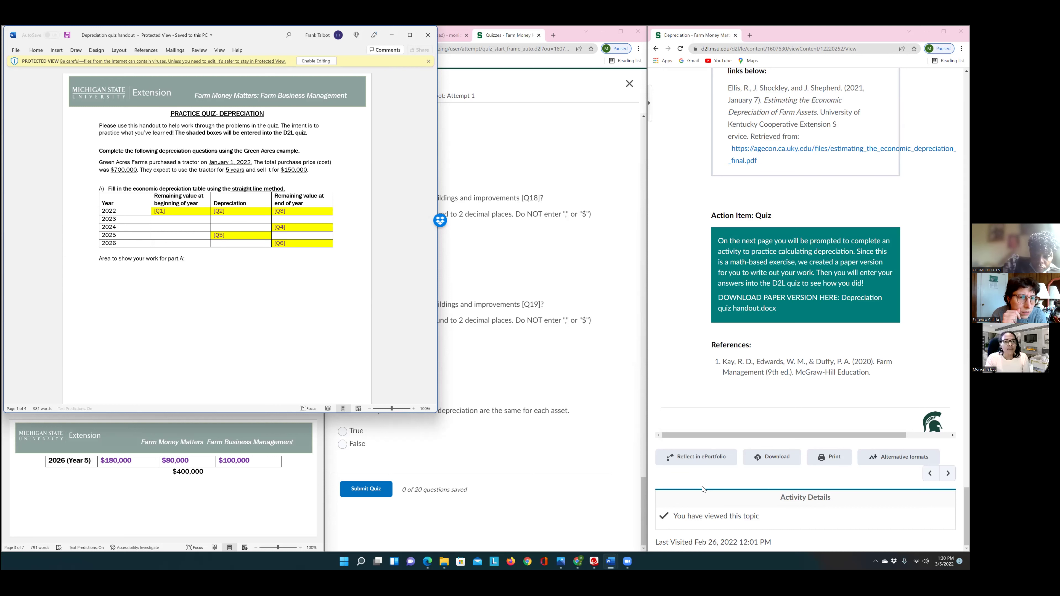
click(428, 36)
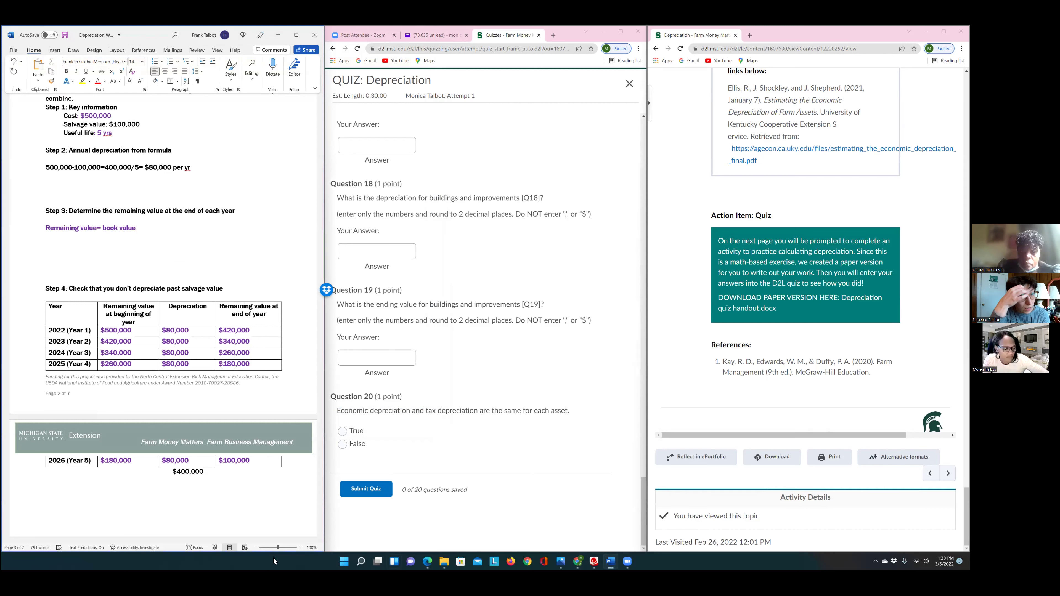
Read through the rest of the depreciation worksheet, from the Declining Balance recipe and example through the comparison of methods to the Partial year table
scroll(33, 505, down, 4)
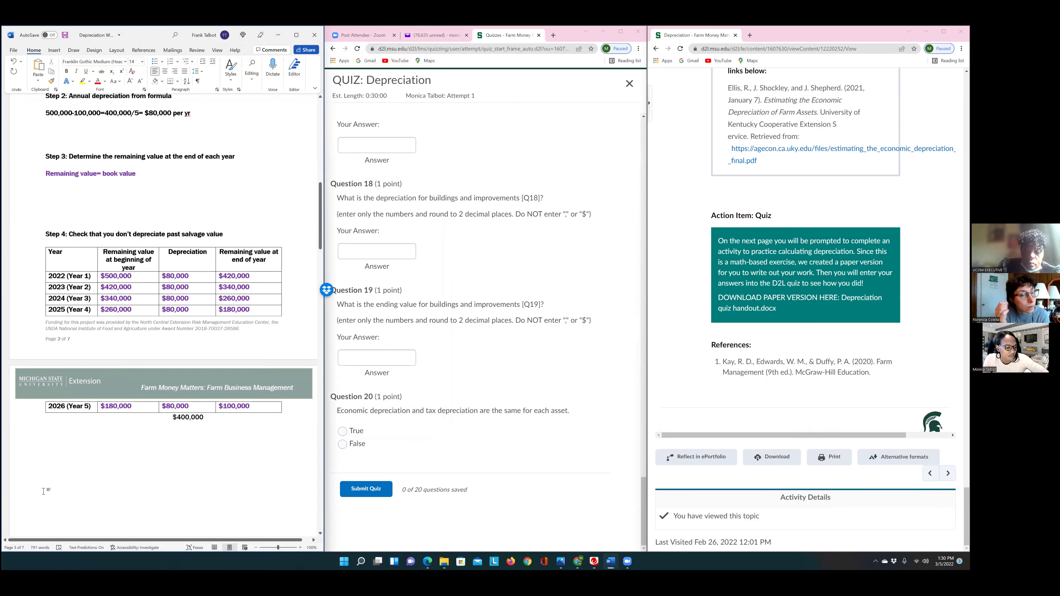
scroll(43, 491, down, 13)
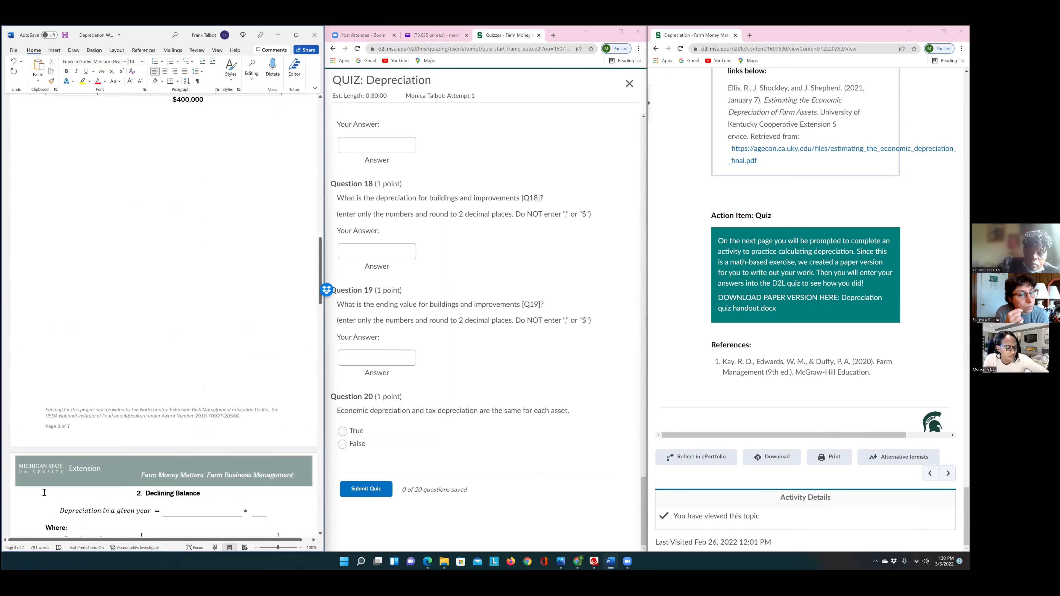
scroll(43, 495, down, 1)
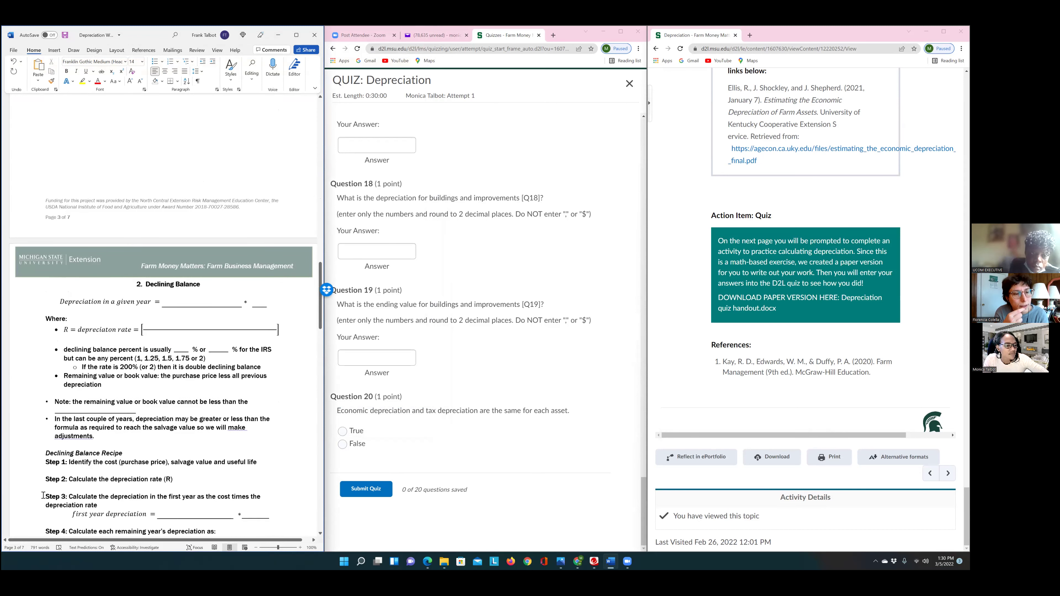
scroll(44, 496, down, 3)
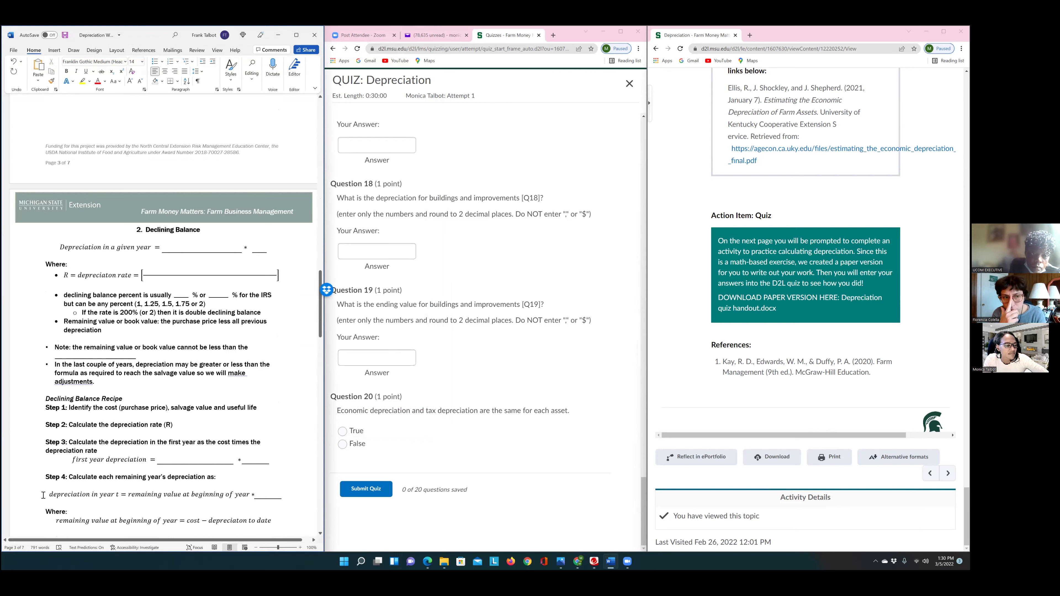
scroll(44, 495, down, 2)
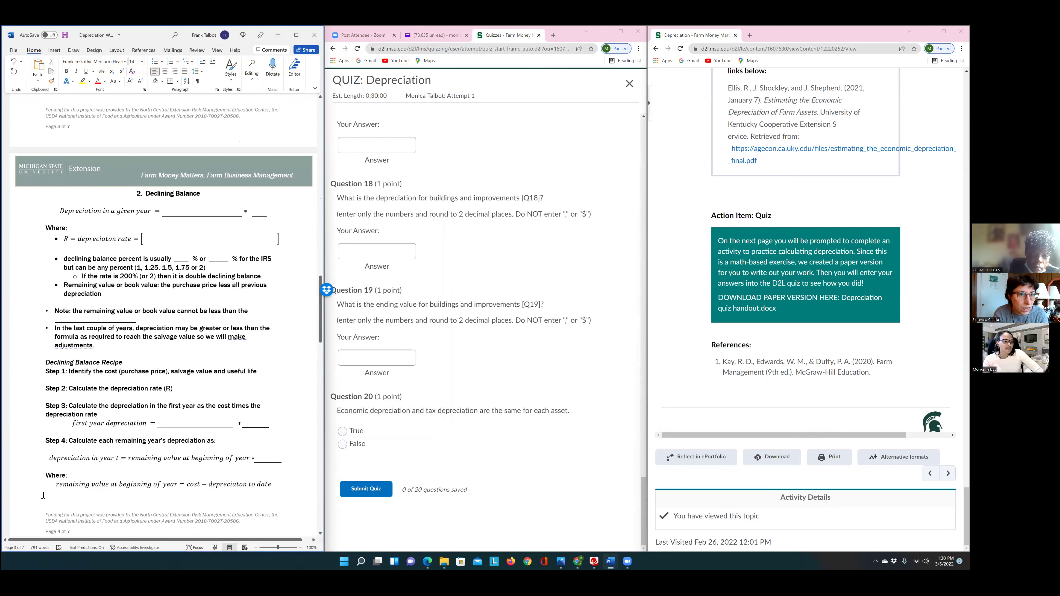
scroll(43, 496, down, 5)
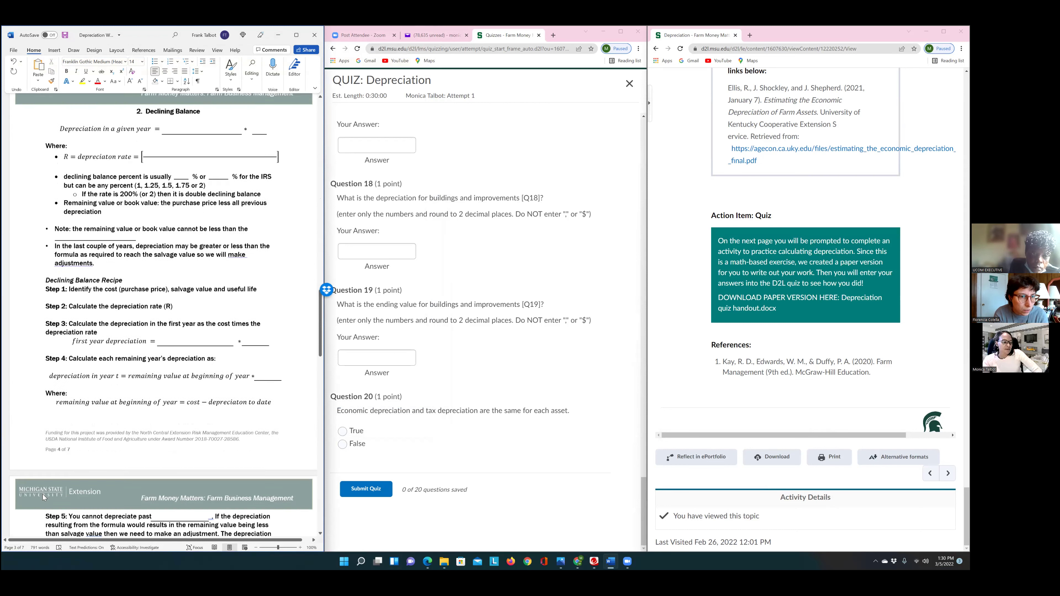
scroll(43, 495, down, 10)
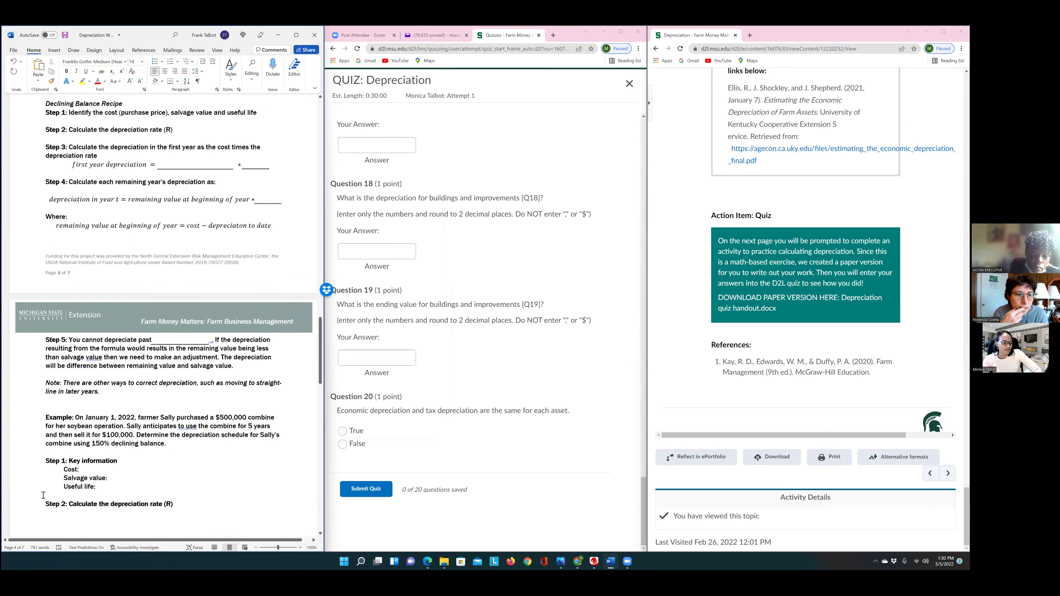
scroll(43, 495, down, 9)
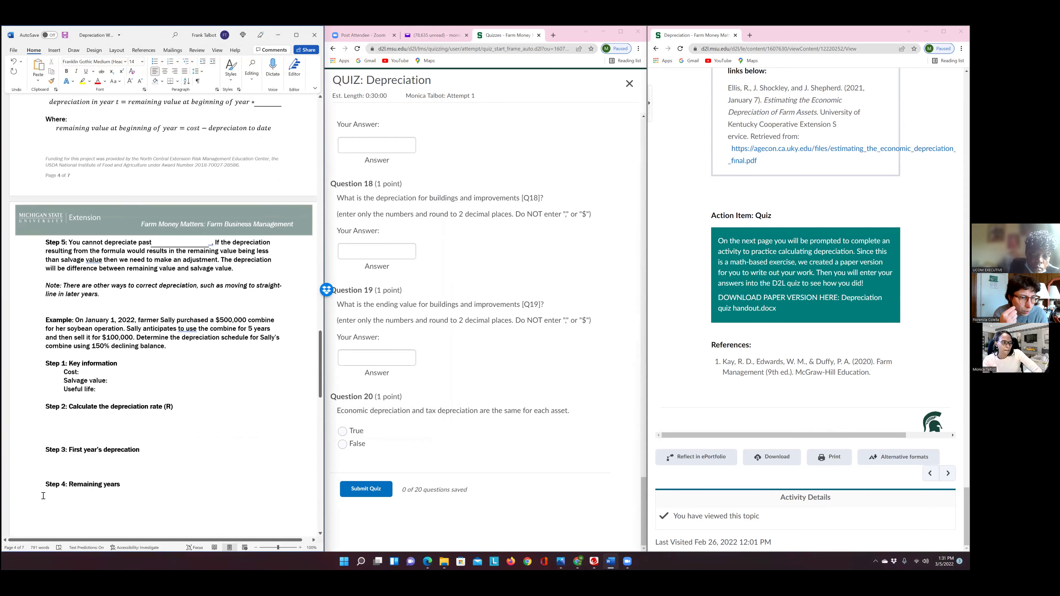
scroll(43, 496, down, 1)
scroll(43, 498, down, 12)
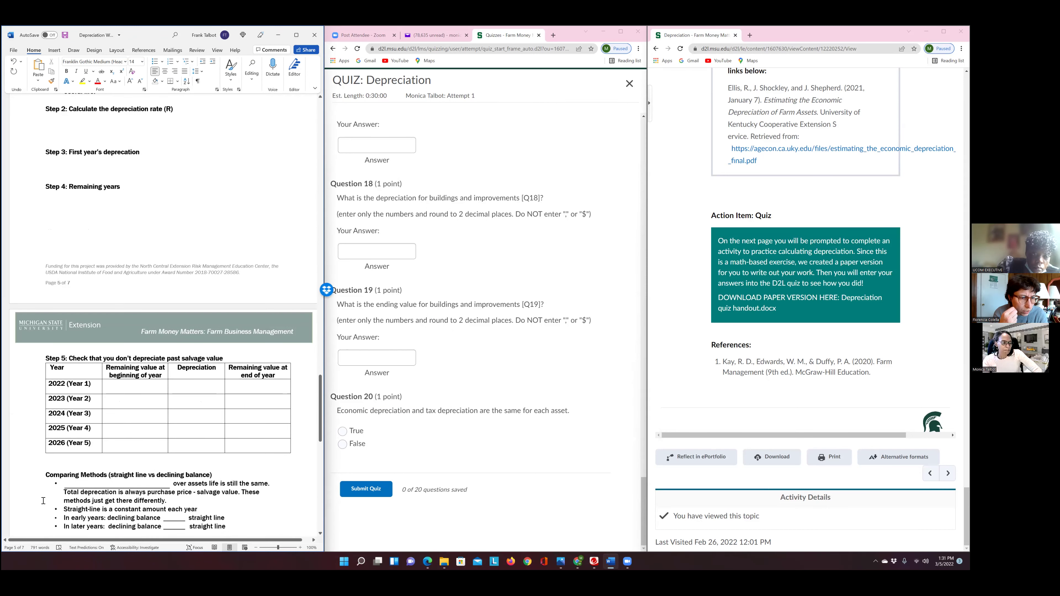
scroll(43, 500, down, 5)
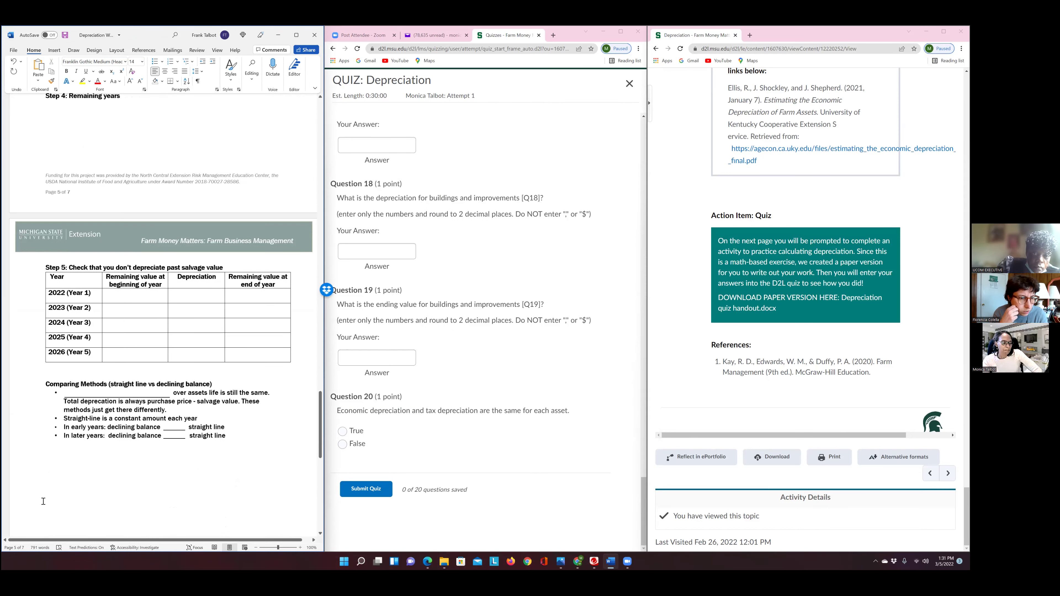
scroll(43, 501, down, 16)
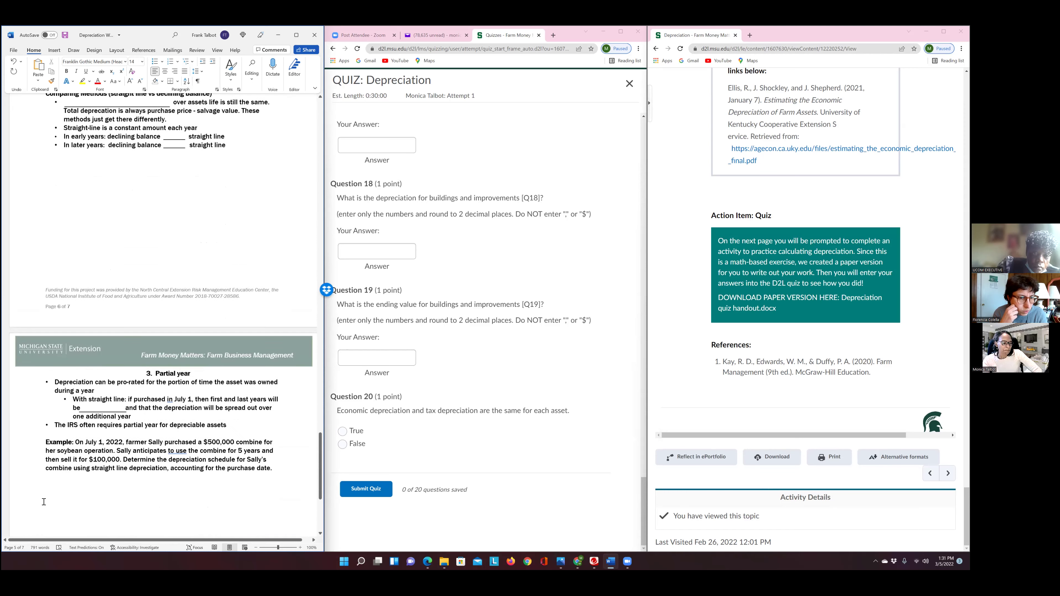
scroll(43, 502, down, 8)
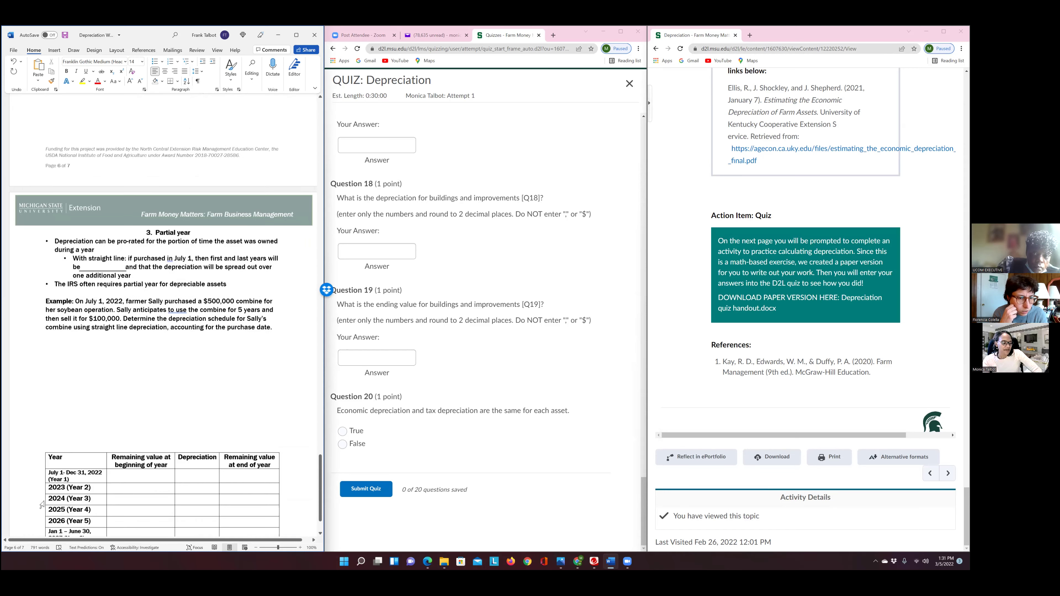
scroll(44, 504, down, 2)
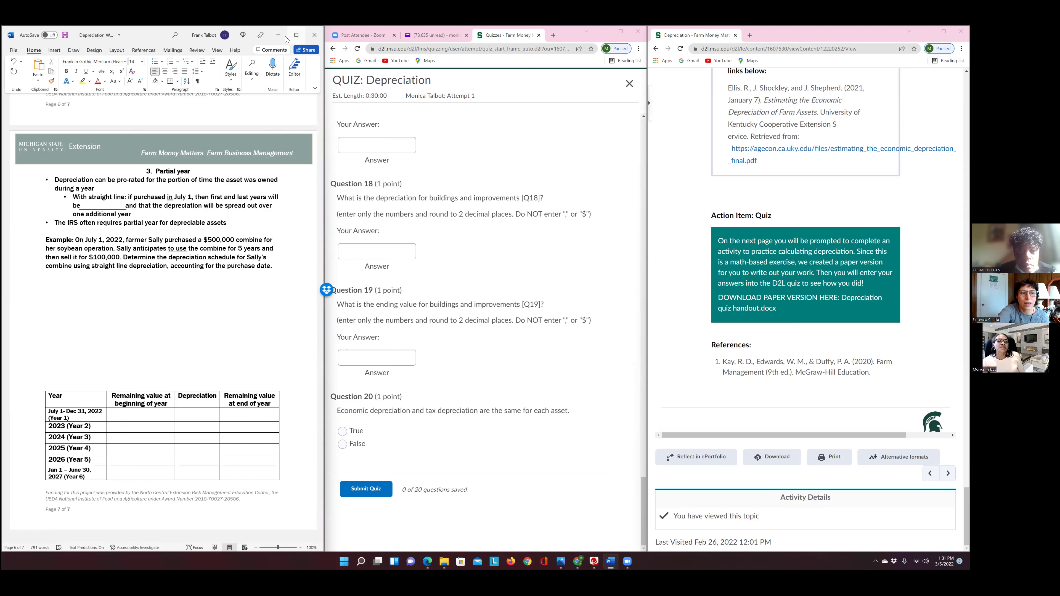
mouse_move(297, 35)
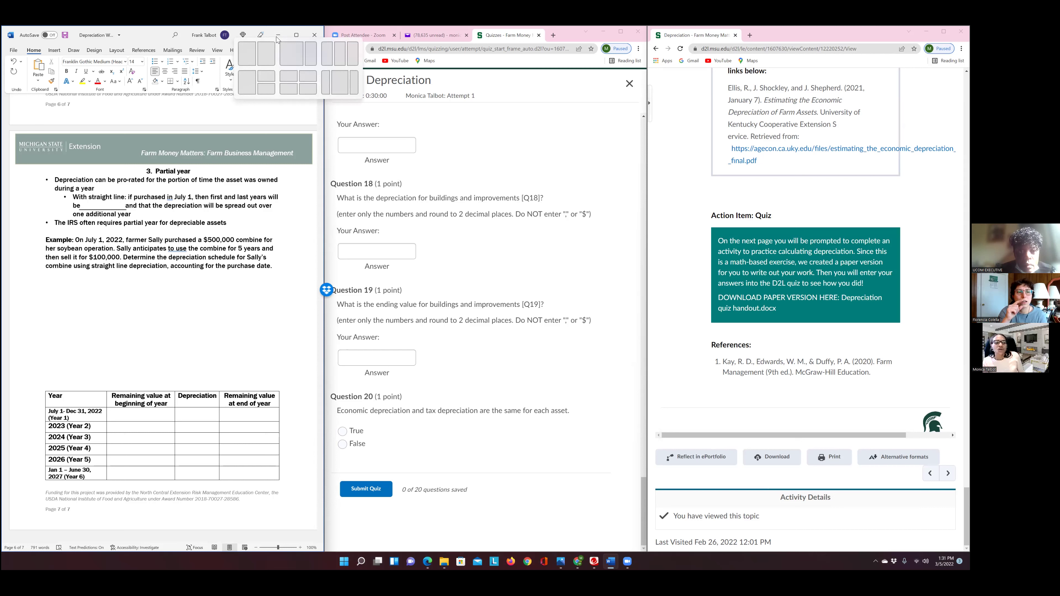